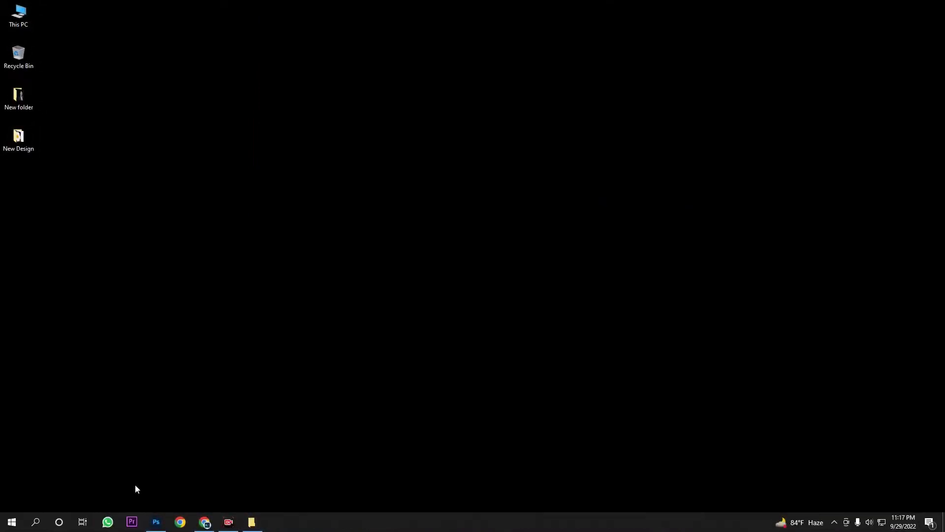
Step: Switch to Photoshop and create a new document 2000 pixels wide and 2500 pixels high
click(156, 526)
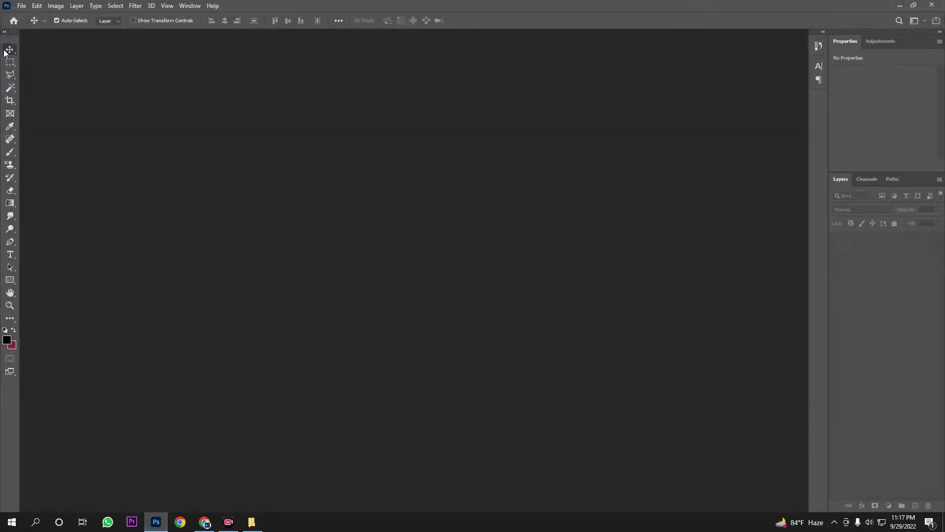
click(21, 7)
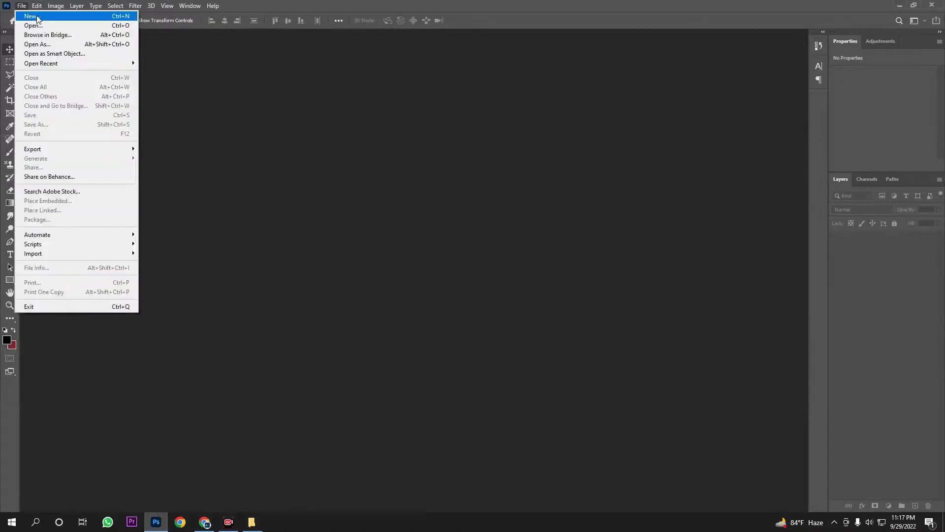
click(37, 18)
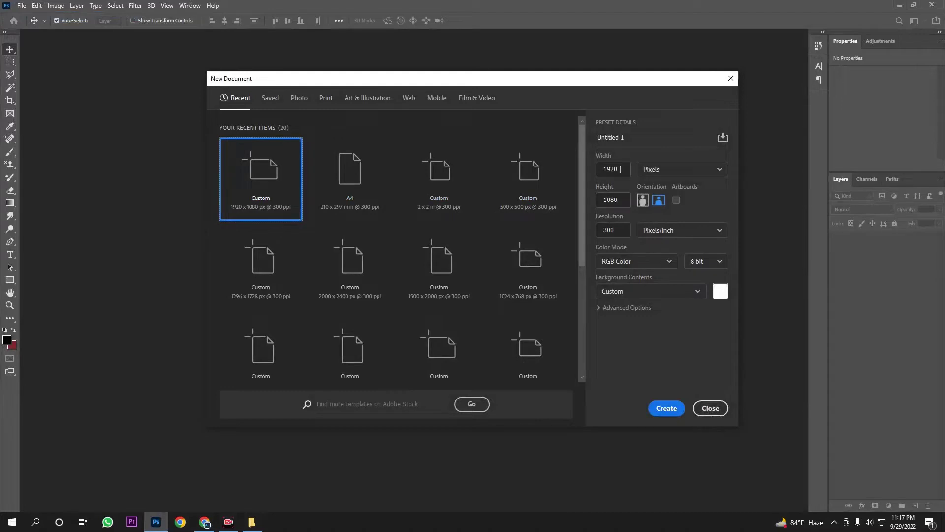
drag(620, 169, 600, 168)
text(2000)
drag(620, 199, 593, 200)
text(200)
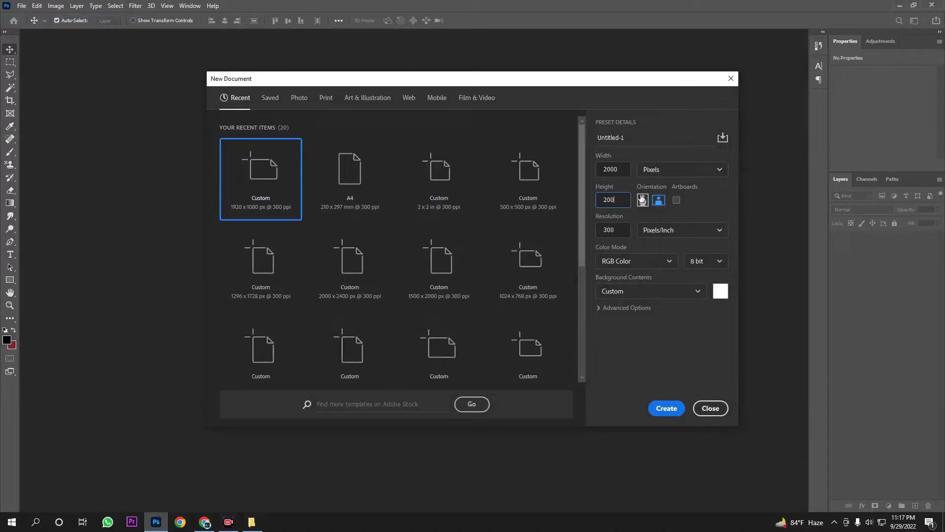
drag(622, 200, 597, 197)
text(2500)
click(672, 410)
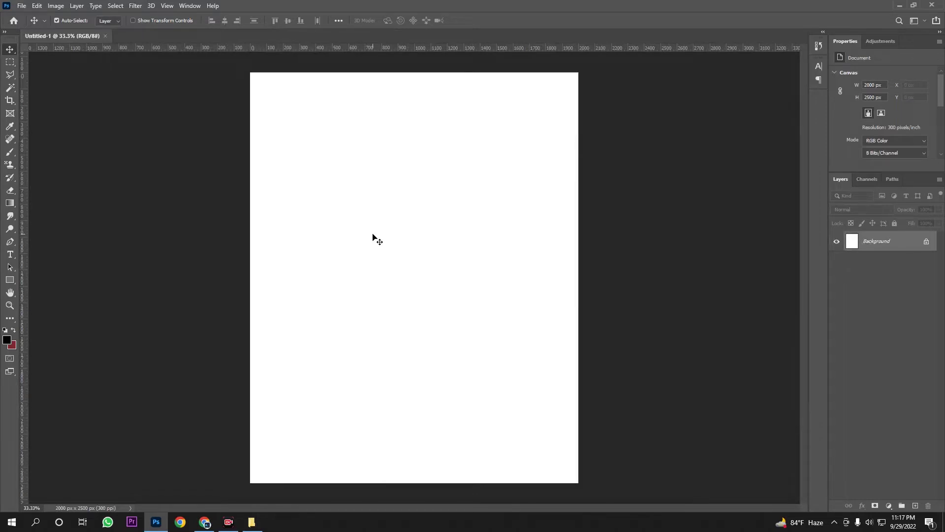
Step: Place BG.jpg from the New Design folder into the document and enlarge it to cover the whole canvas
click(251, 521)
drag(350, 73, 692, 114)
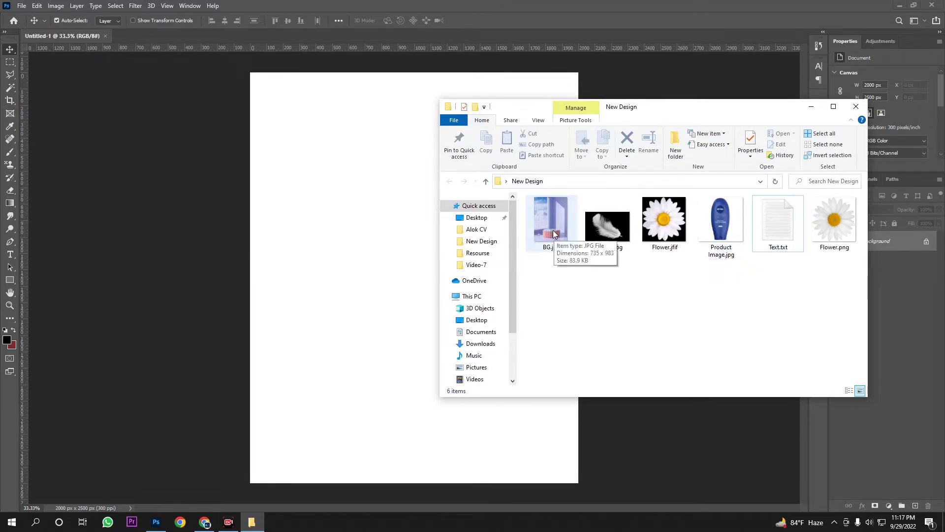
drag(551, 226, 374, 243)
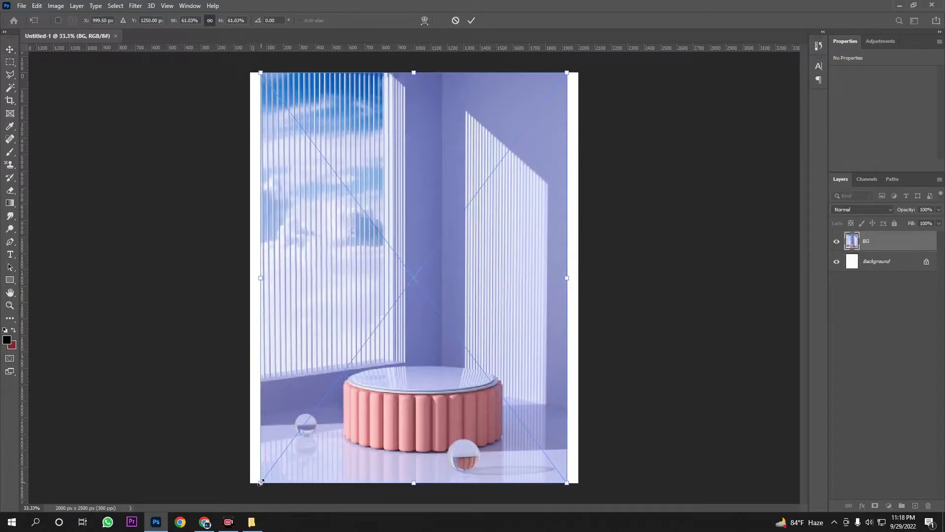
drag(260, 482, 246, 494)
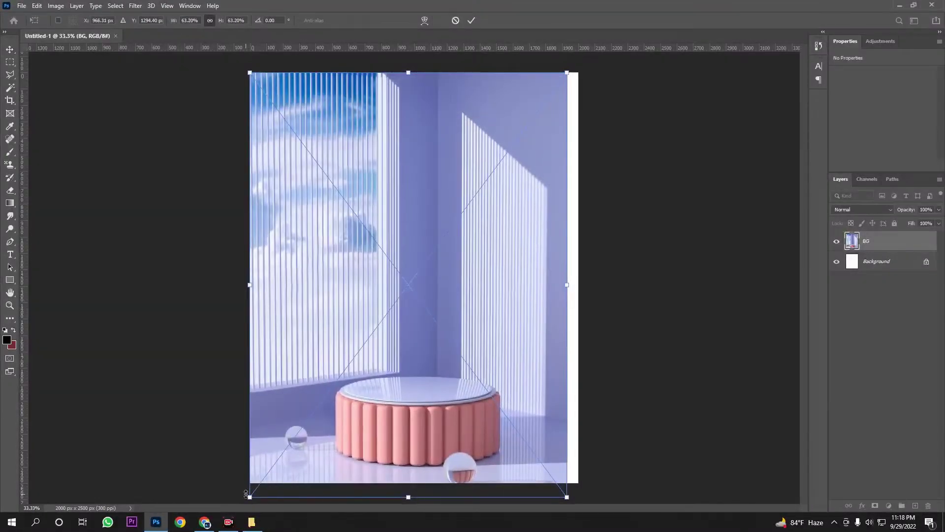
drag(570, 71, 586, 58)
drag(500, 313, 501, 302)
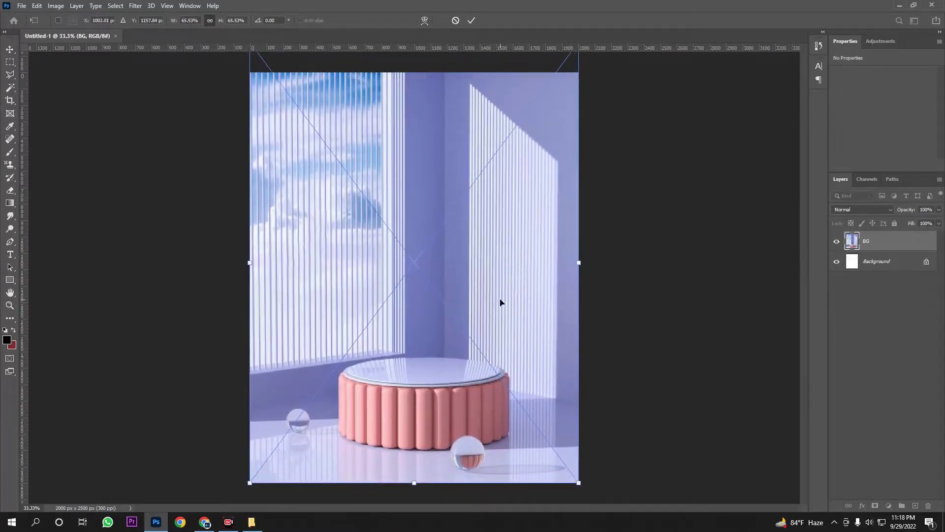
key(Return)
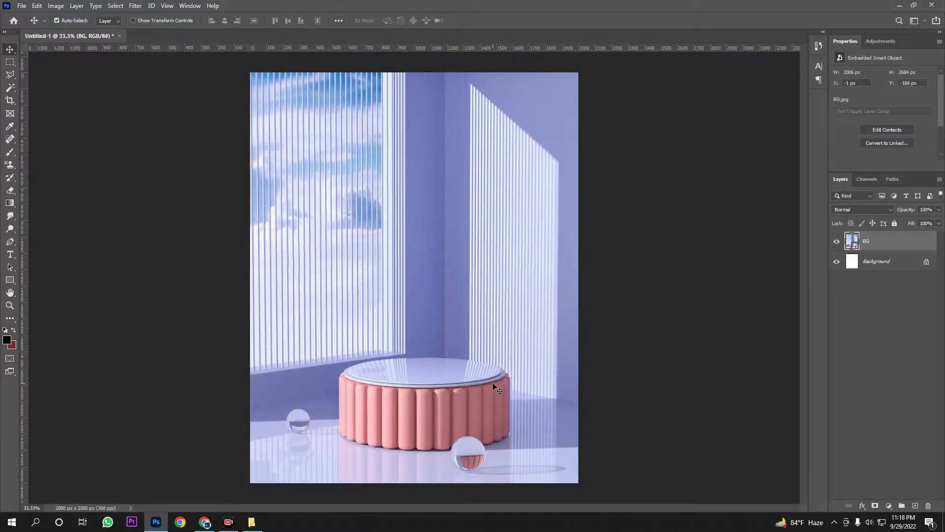
Step: Place Product Image.jpg from the New Design folder above the background and rasterize its layer
click(252, 523)
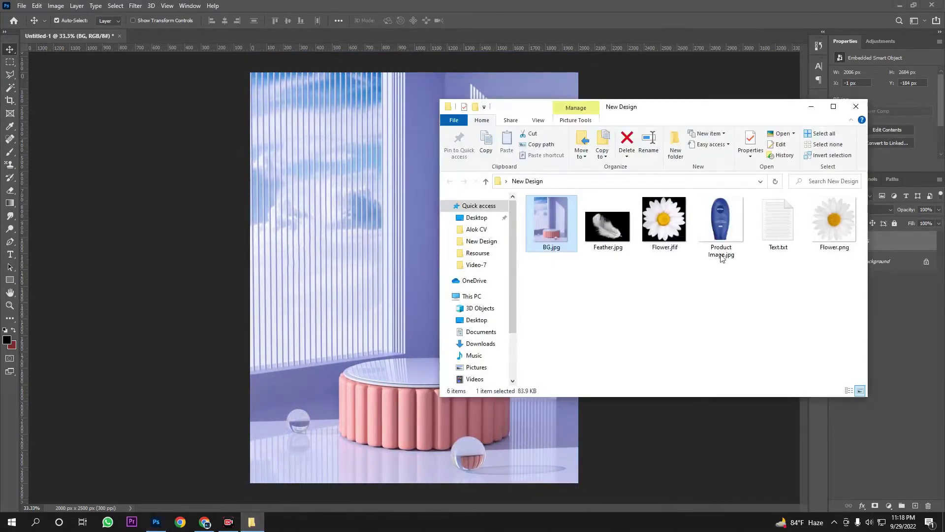
drag(725, 230, 385, 203)
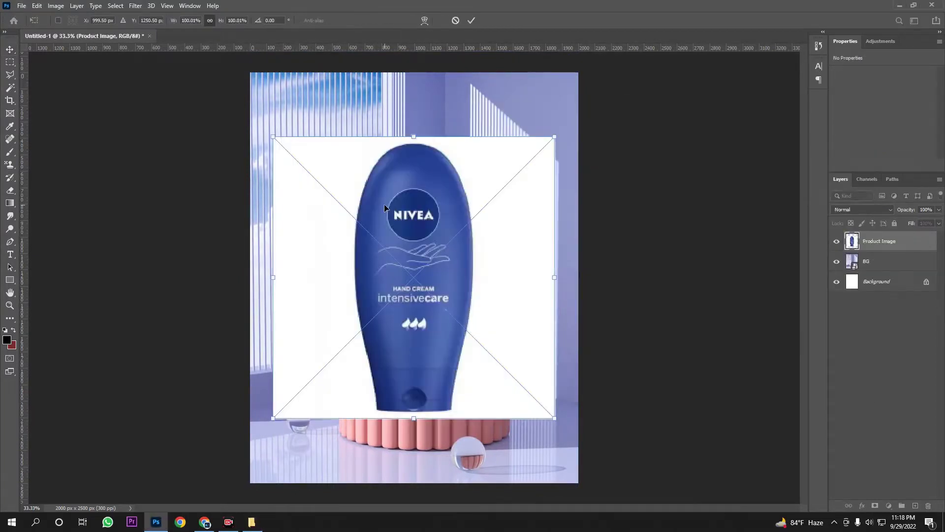
key(Return)
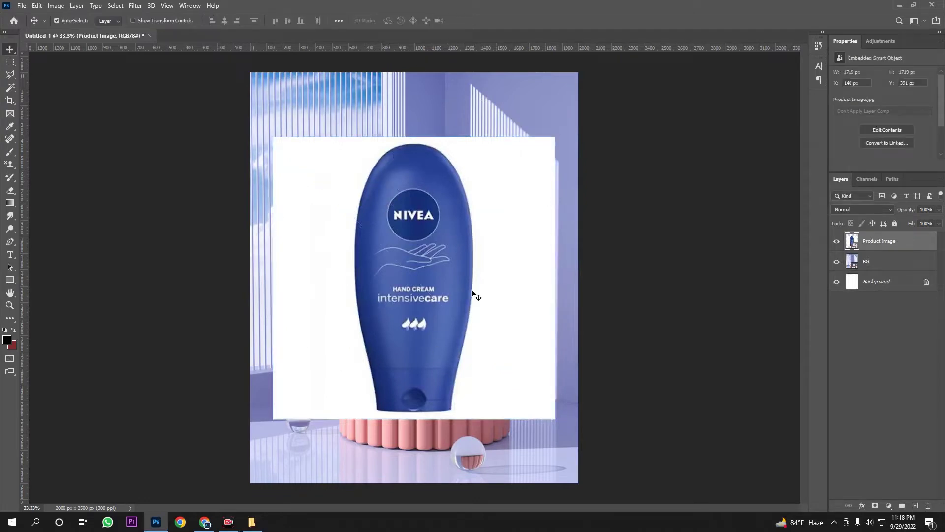
right_click(888, 245)
click(793, 269)
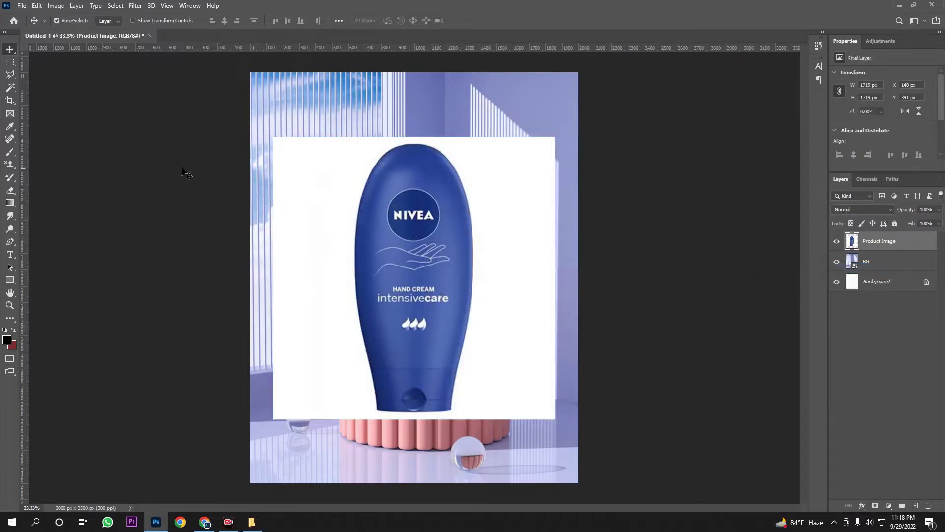
Step: Select the white area around the product tube with the Magic Wand tool
click(10, 89)
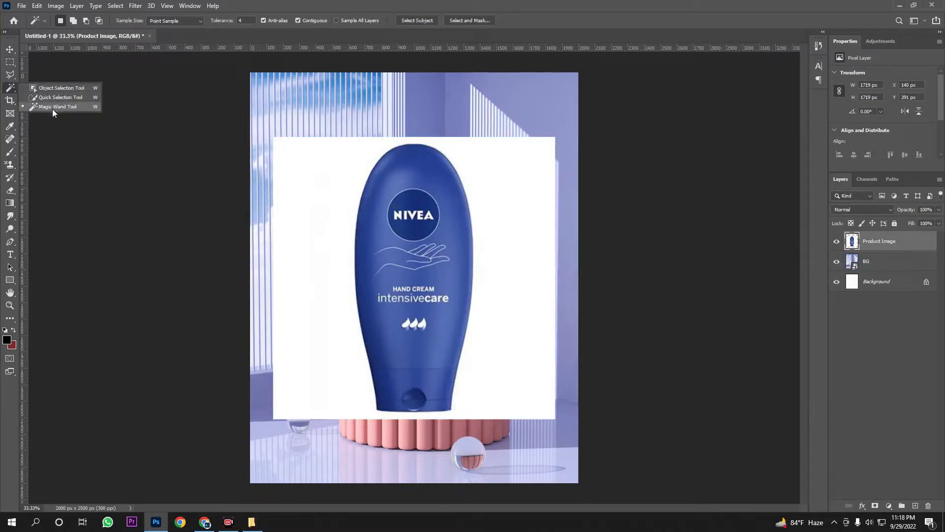
click(53, 108)
right_click(6, 91)
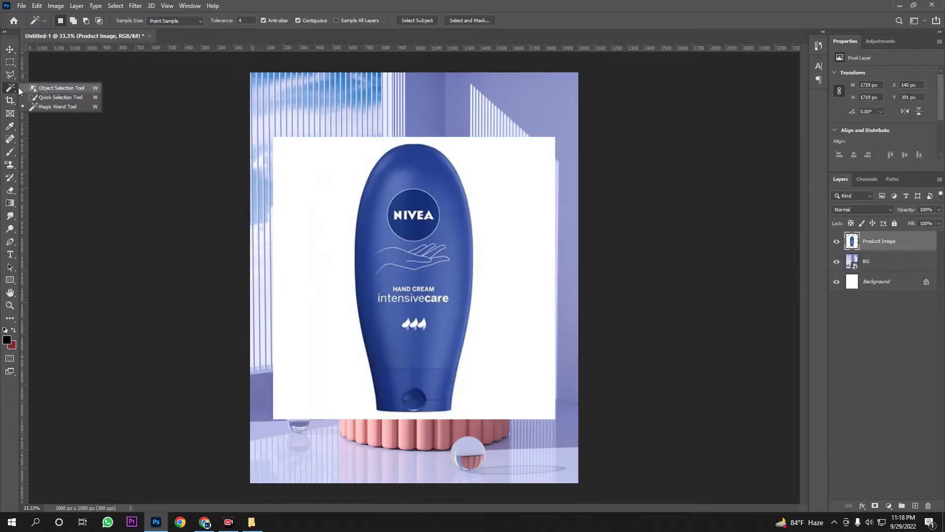
click(57, 106)
click(345, 193)
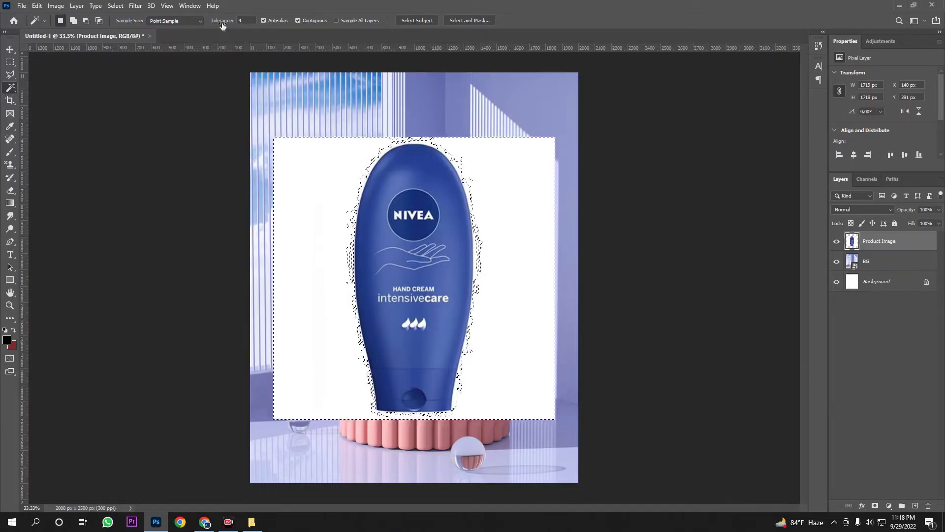
Step: Set the Magic Wand tolerance to 32, reselect the white area around the tube, delete it and deselect
drag(222, 25, 236, 25)
click(329, 271)
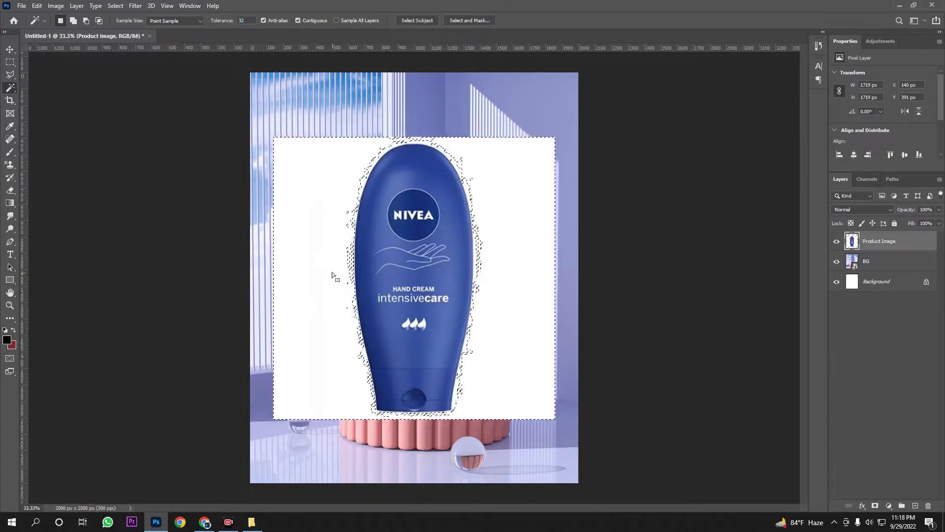
key(ctrl+d)
click(330, 271)
scroll(467, 301, up, 5)
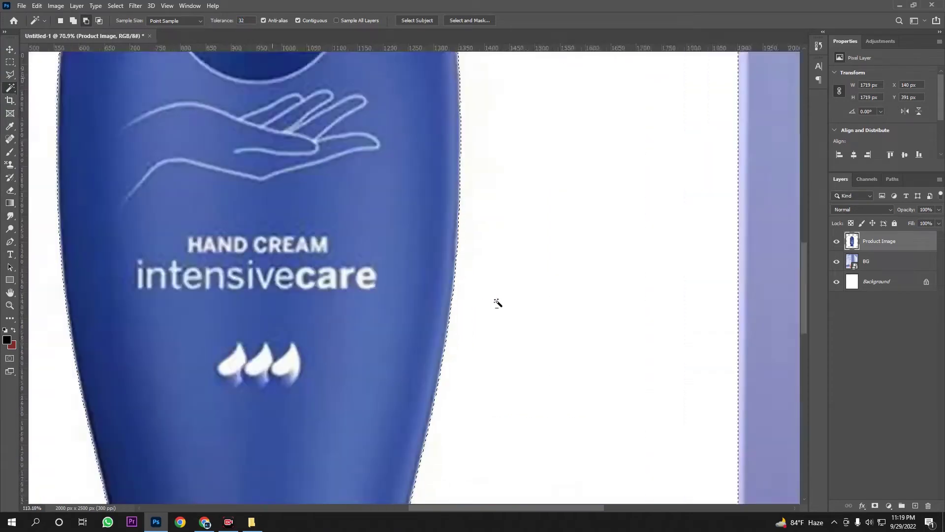
scroll(448, 405, down, 5)
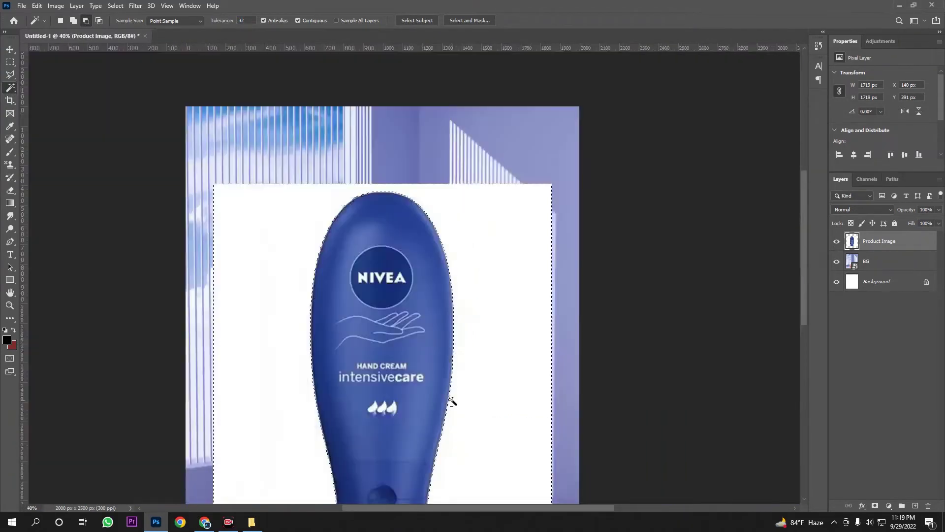
scroll(454, 381, down, 2)
key(Delete)
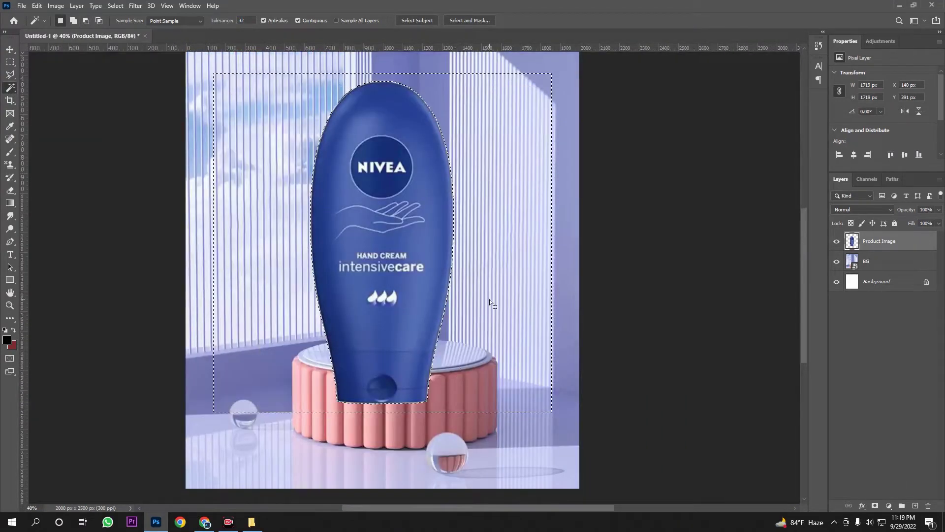
key(ctrl+d)
Step: Inspect the tube's cut-out edge up close and undo the deletion of the white area
scroll(489, 298, down, 2)
scroll(496, 322, up, 1)
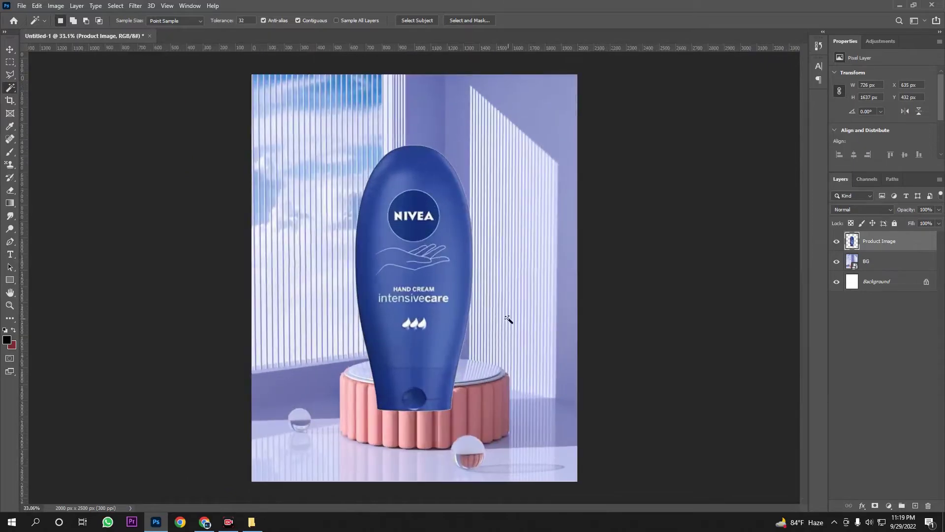
scroll(506, 315, up, 4)
scroll(413, 148, up, 1)
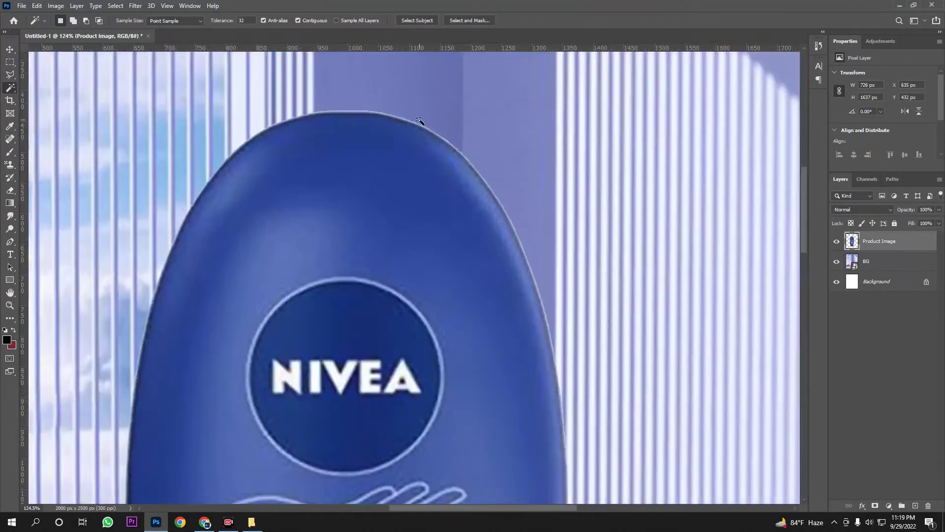
scroll(396, 227, down, 4)
key(ctrl+z)
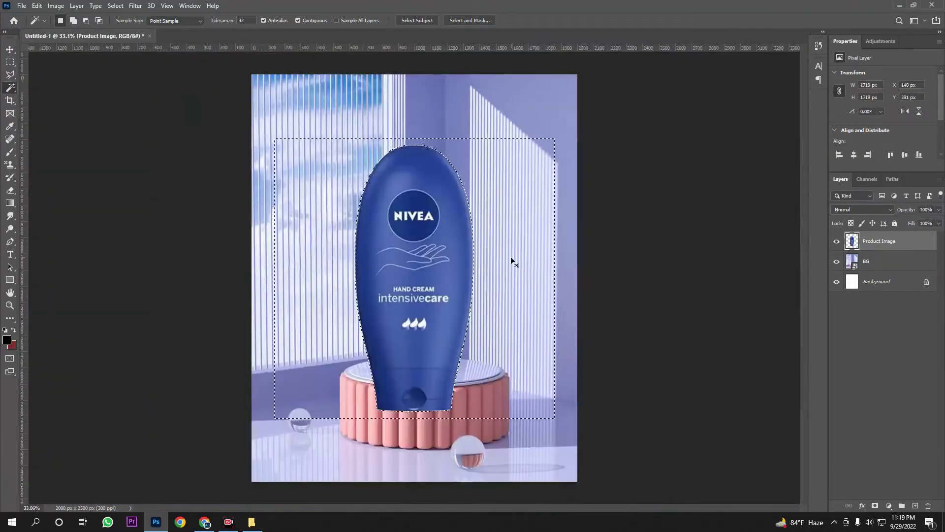
key(ctrl+z)
Step: Set the Magic Wand tolerance to 60, select the white area around the tube, delete it and deselect
scroll(500, 226, up, 2)
drag(221, 22, 236, 23)
click(244, 149)
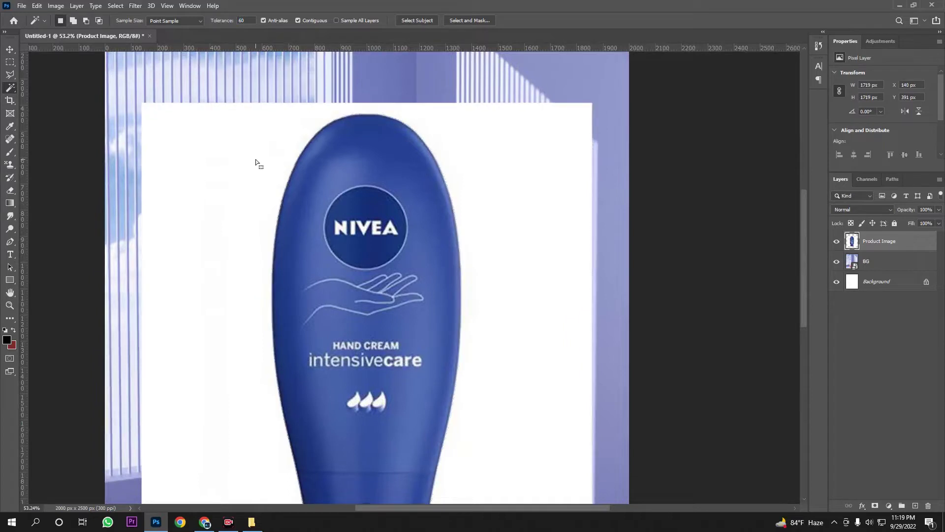
click(265, 160)
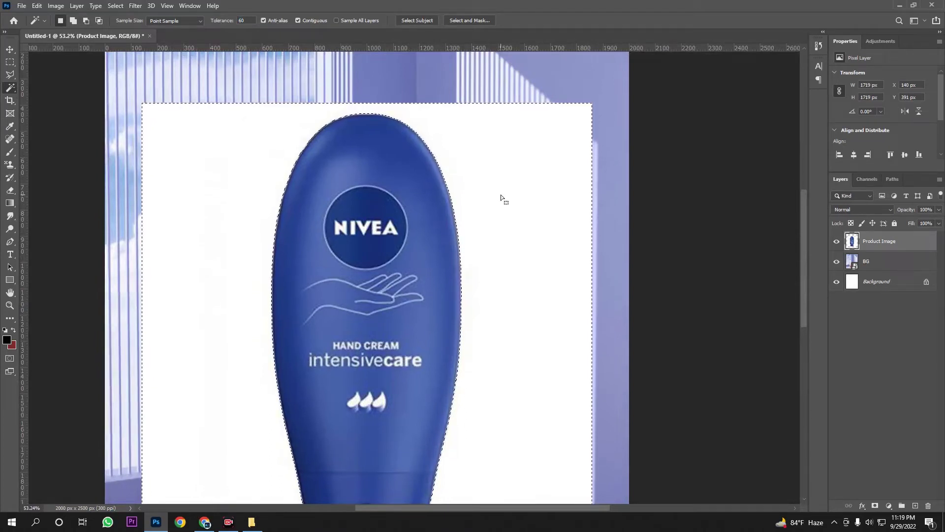
key(Delete)
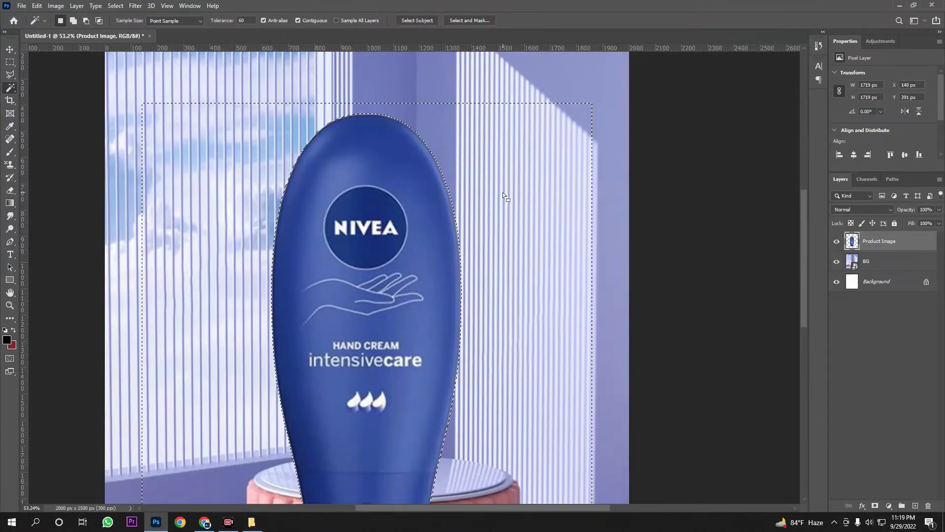
key(ctrl+d)
alt+scroll(469, 235, down, 3)
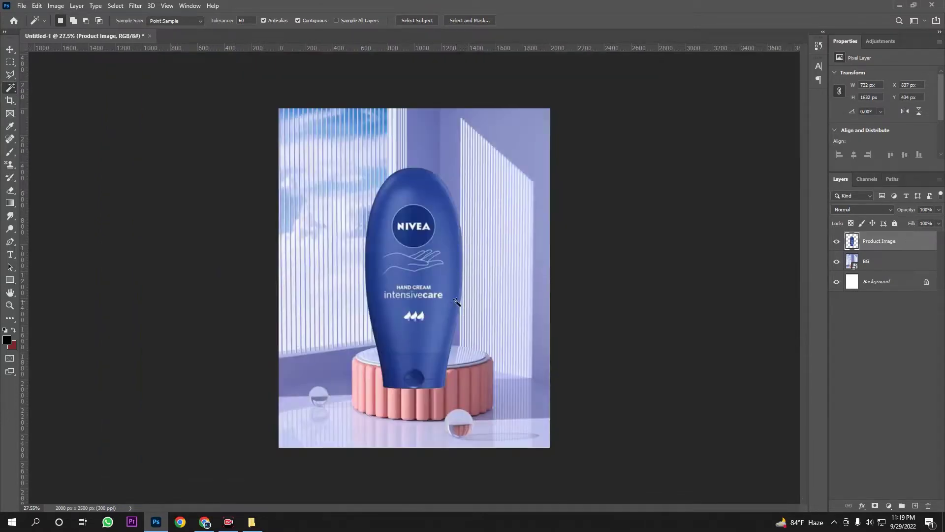
key(ctrl+plus)
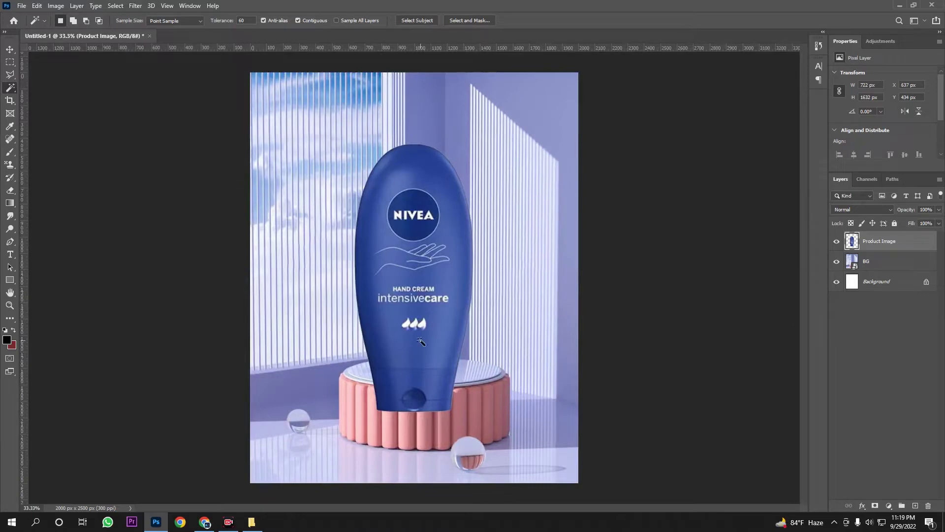
Step: Move the product tube up and slightly to the right so its base stands on the podium's top surface
click(9, 50)
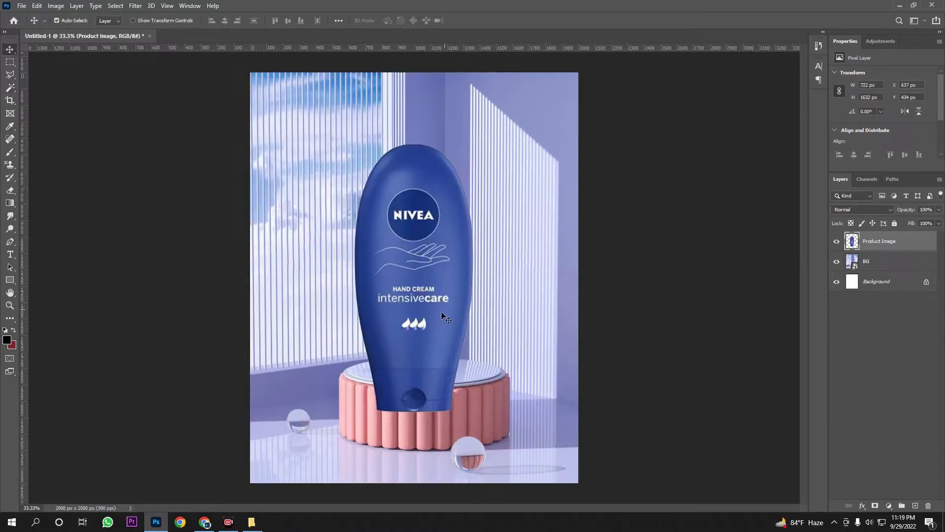
alt+scroll(451, 305, up, 1)
alt+scroll(451, 306, down, 2)
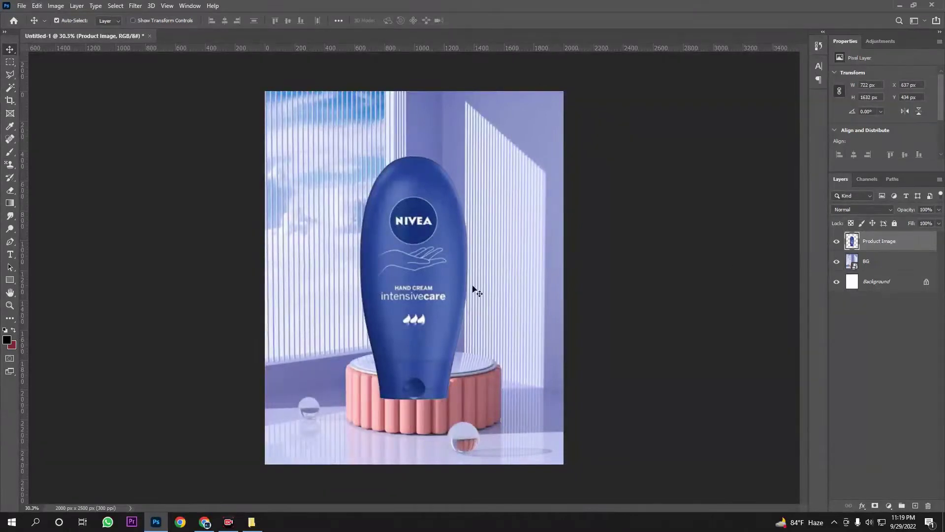
drag(405, 329, 417, 296)
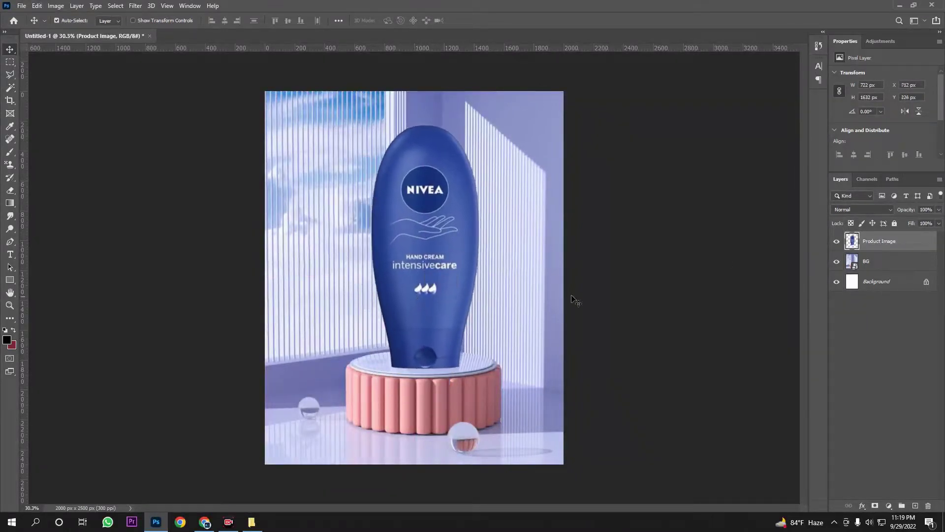
Step: Shift the BG image down so the podium sits lower beneath the tube, and fine-tune its placement with Free Transform
drag(477, 377, 481, 396)
key(ctrl+t)
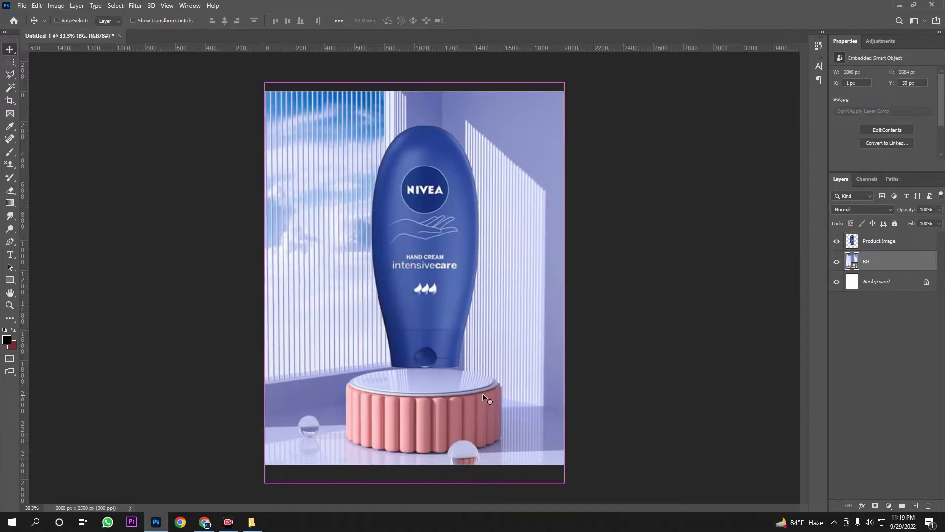
drag(472, 278, 474, 276)
key(Return)
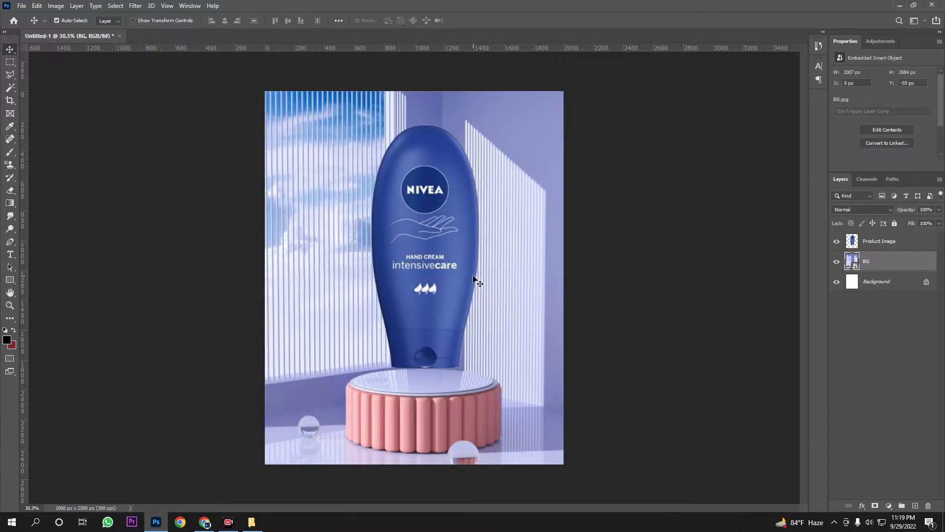
Step: Scale the Product Image layer down to about 75% and move it lower so the tube stands on the podium
key(ctrl+equal)
click(874, 242)
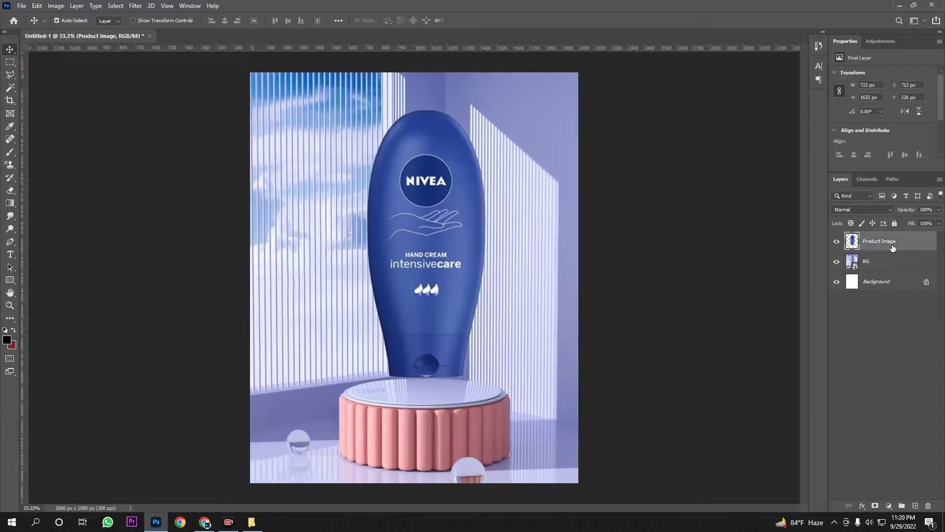
key(ctrl+t)
drag(428, 109, 428, 178)
drag(447, 243, 448, 256)
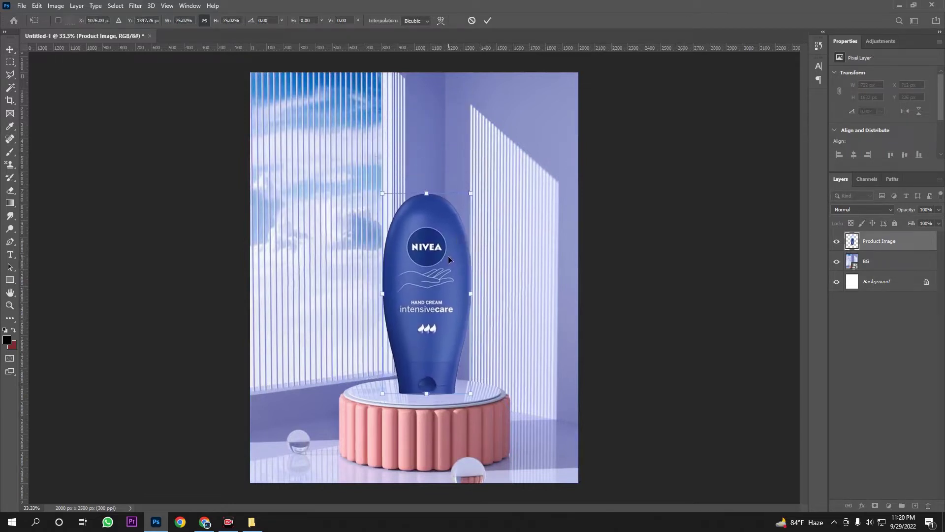
key(Return)
scroll(444, 323, down, 3)
scroll(478, 327, up, 3)
scroll(508, 338, up, 1)
scroll(508, 344, down, 1)
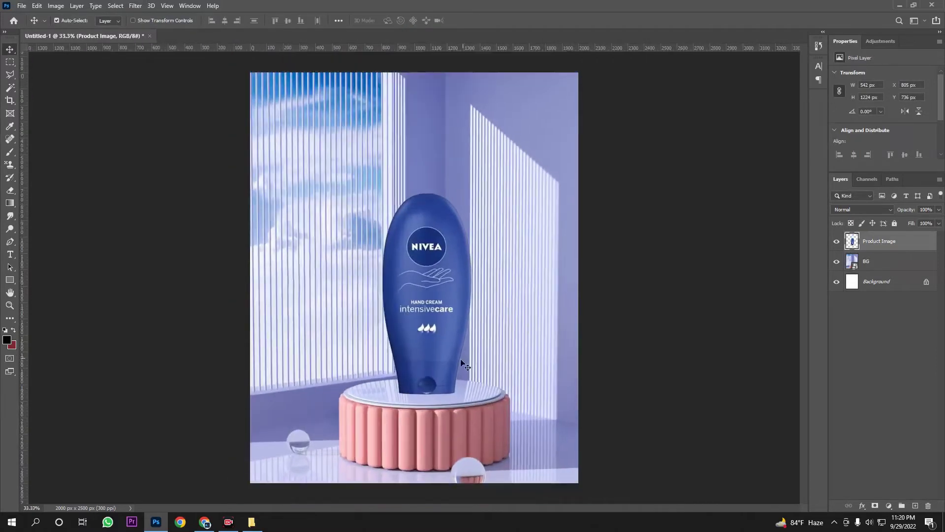
Step: Enlarge the BG image proportionally to 68.75% with Free Transform and reposition it so it still covers the canvas
click(881, 261)
key(ctrl+t)
drag(252, 284, 235, 286)
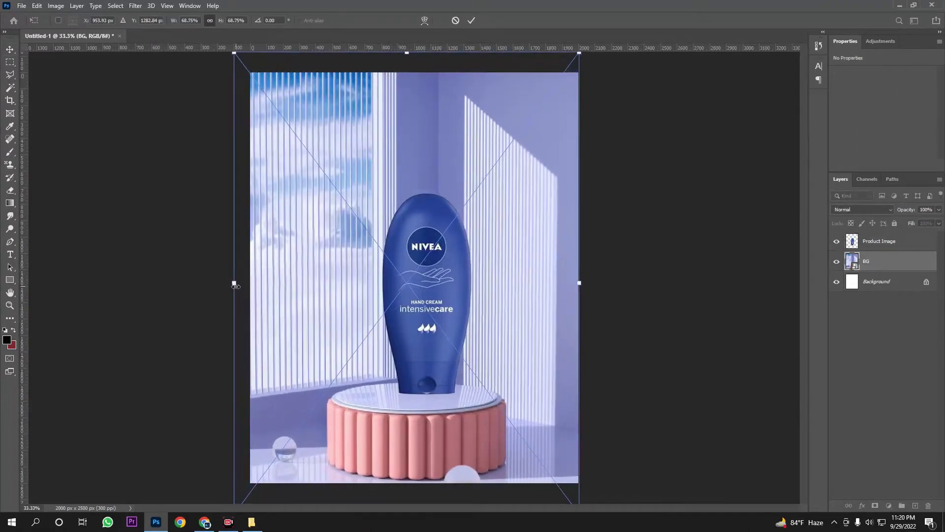
mouse_move(448, 423)
mouse_down()
mouse_move(447, 443)
mouse_move(441, 431)
mouse_up()
drag(441, 425, 444, 424)
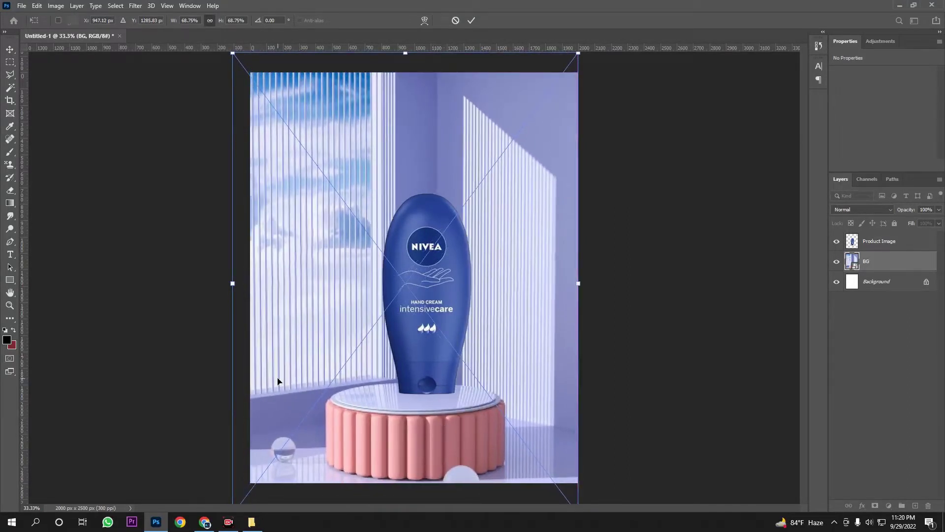
key(Return)
Step: Move the tube left and slightly down to the podium's centre, then scale it up to about 103%
click(885, 246)
key(ctrl+minus)
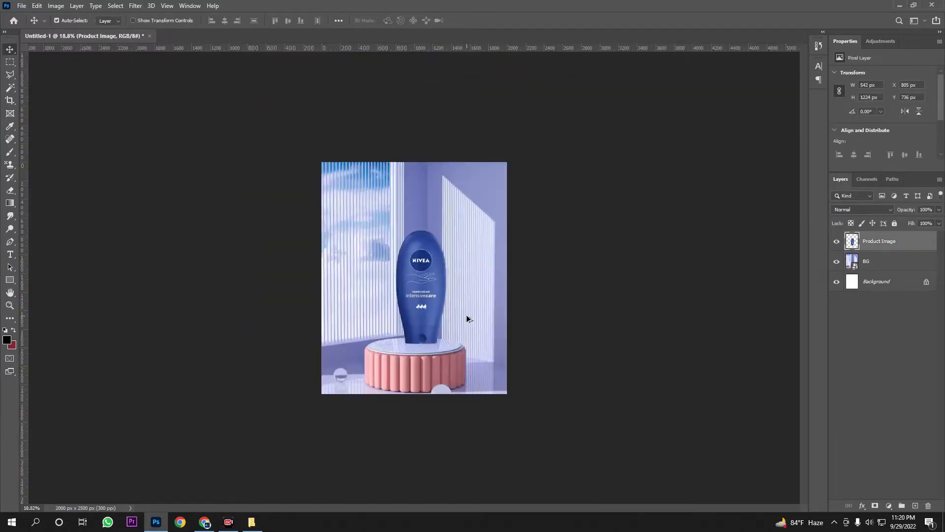
drag(433, 303, 429, 311)
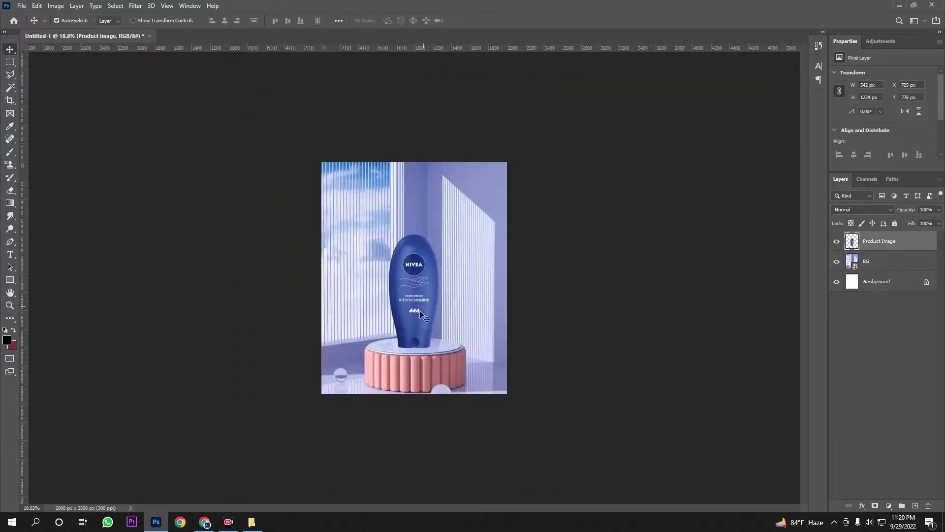
key(ctrl+0)
key(ctrl+t)
drag(414, 208, 414, 202)
drag(414, 295, 417, 295)
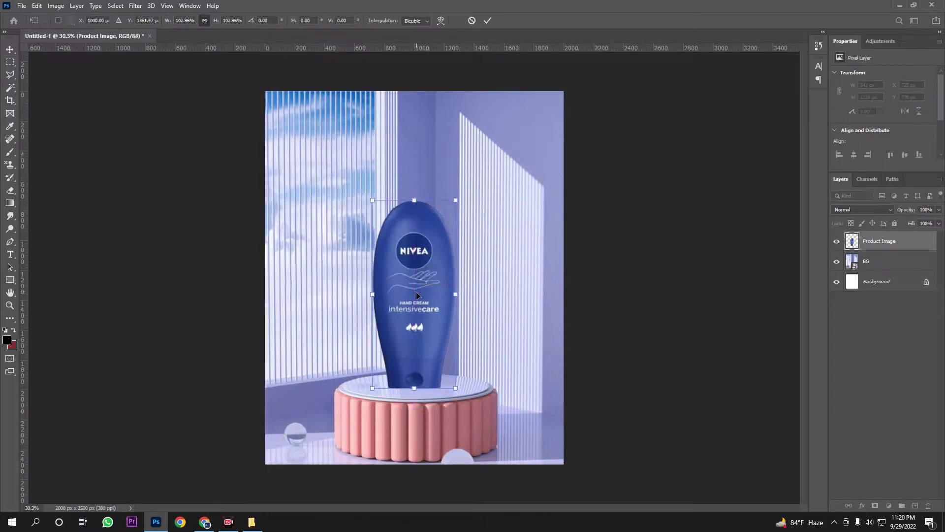
key(Return)
Step: Nudge the tube a few pixels to the right to centre it on the podium
key(Right)
key(Right)
key(Right)
key(Right)
key(Right)
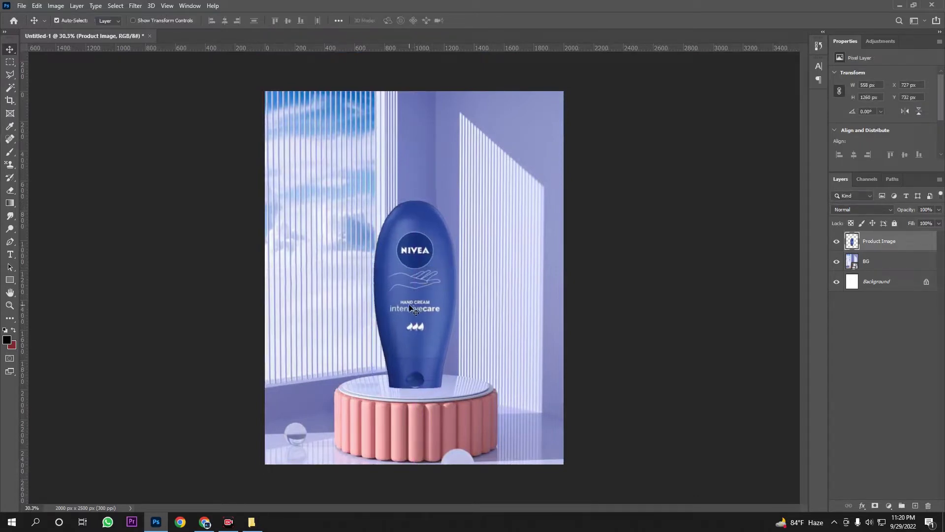
key(Right)
key(Right)
key(Right)
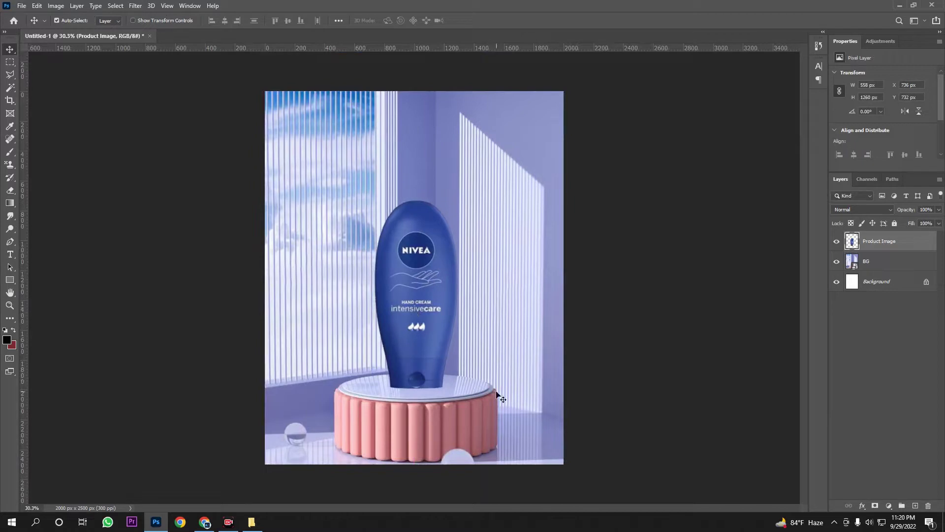
Step: Add a new layer above Product Image for a Brush shadow and sample dark navy #050819 as the foreground colour
scroll(475, 384, up, 3)
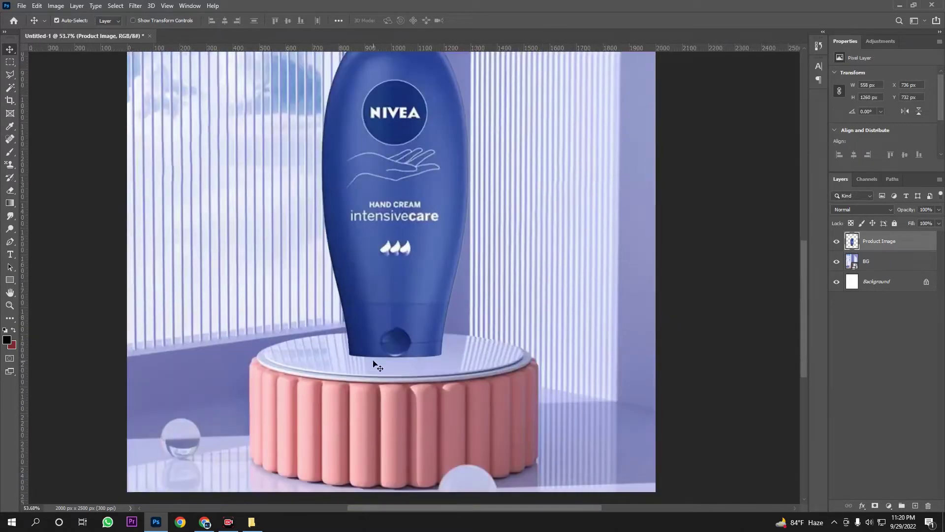
scroll(395, 377, up, 3)
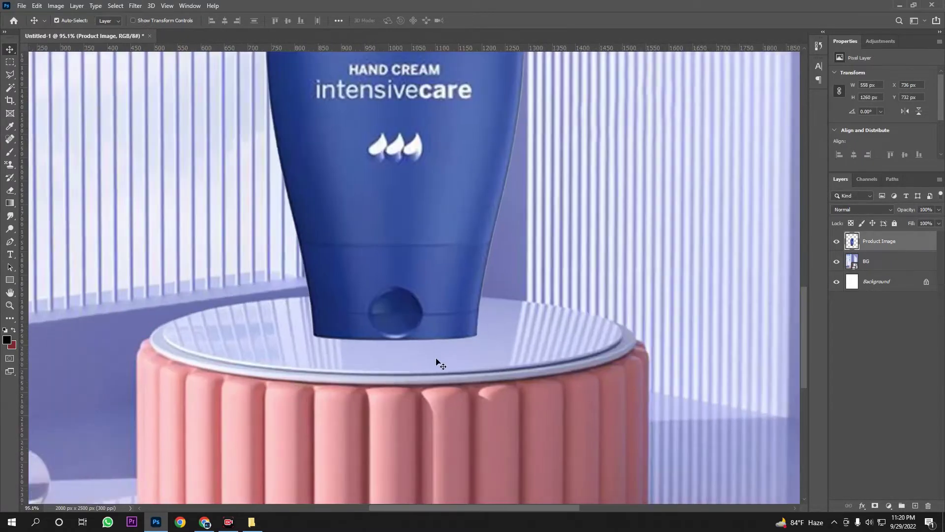
click(10, 152)
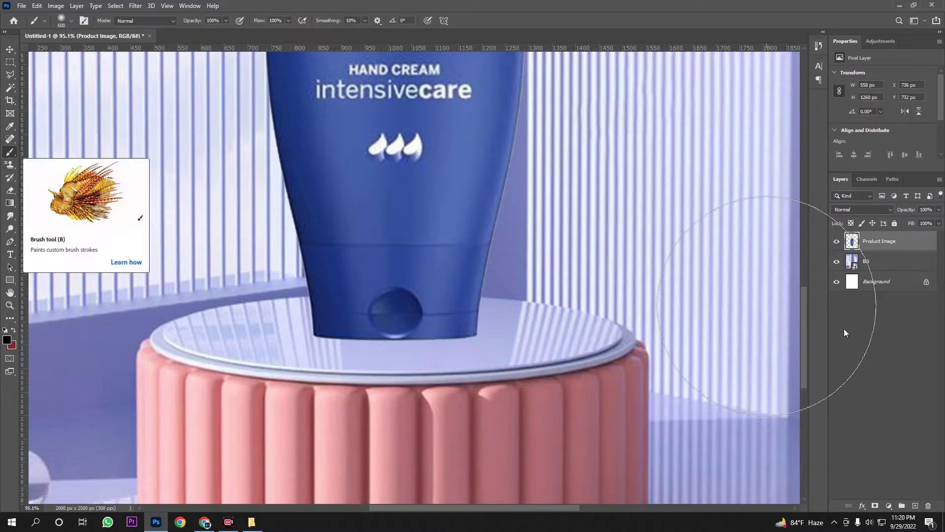
click(915, 506)
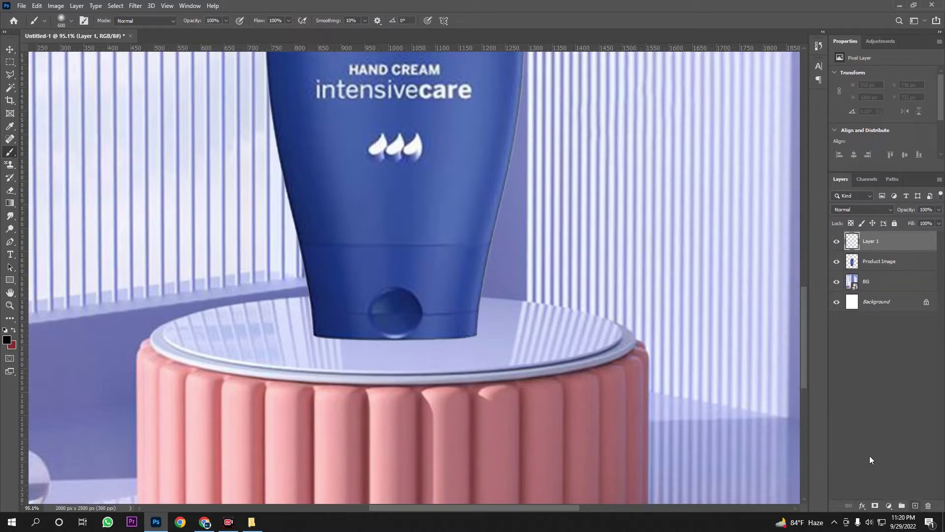
click(7, 340)
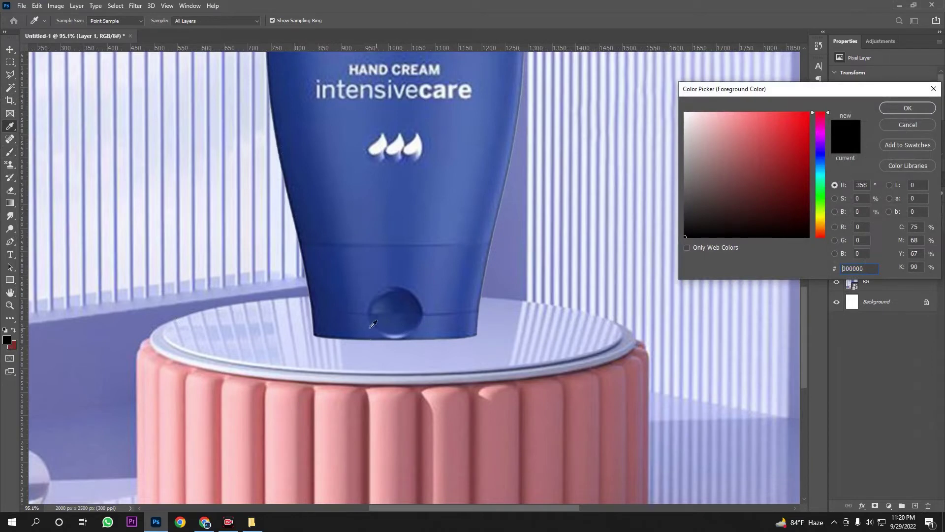
drag(322, 306, 339, 303)
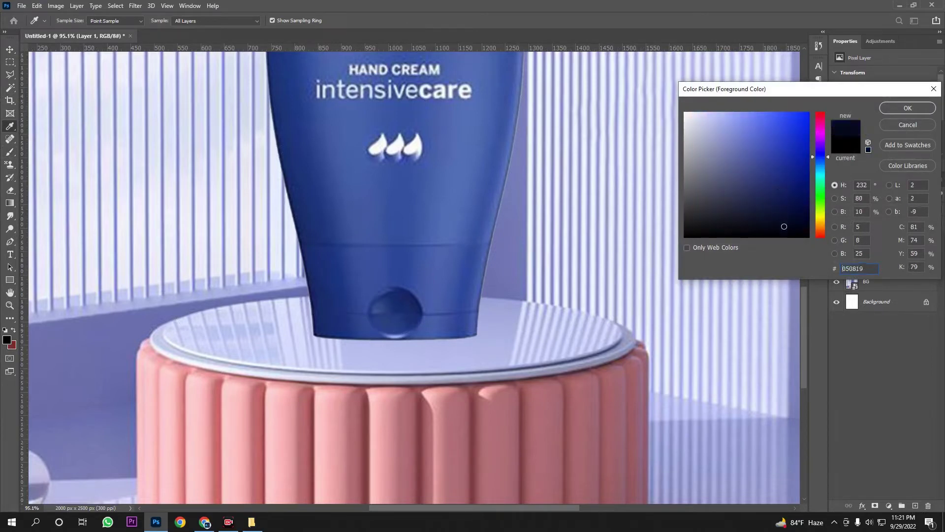
click(907, 108)
Step: Paint one soft 600 px brush spot and flatten it with Free Transform into a thin shadow at the tube's base
key(b)
scroll(390, 219, down, 3)
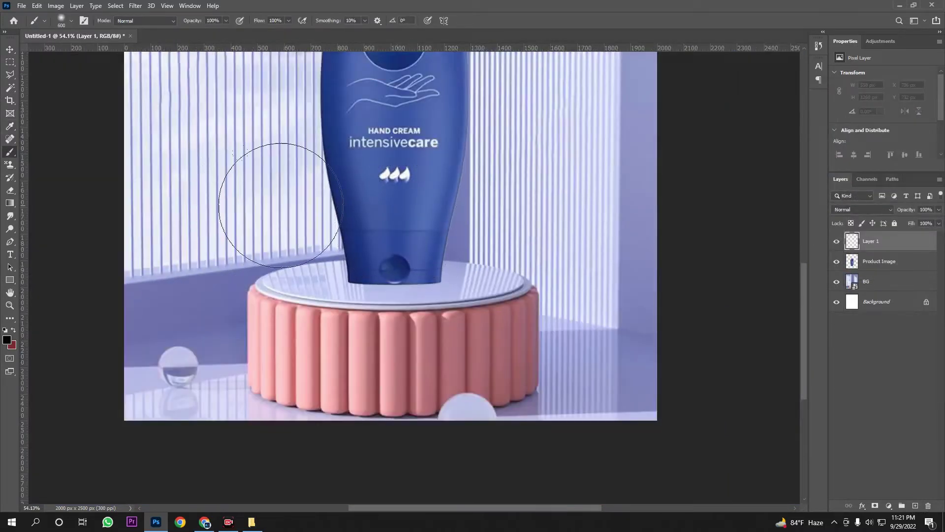
click(337, 212)
key(ctrl+t)
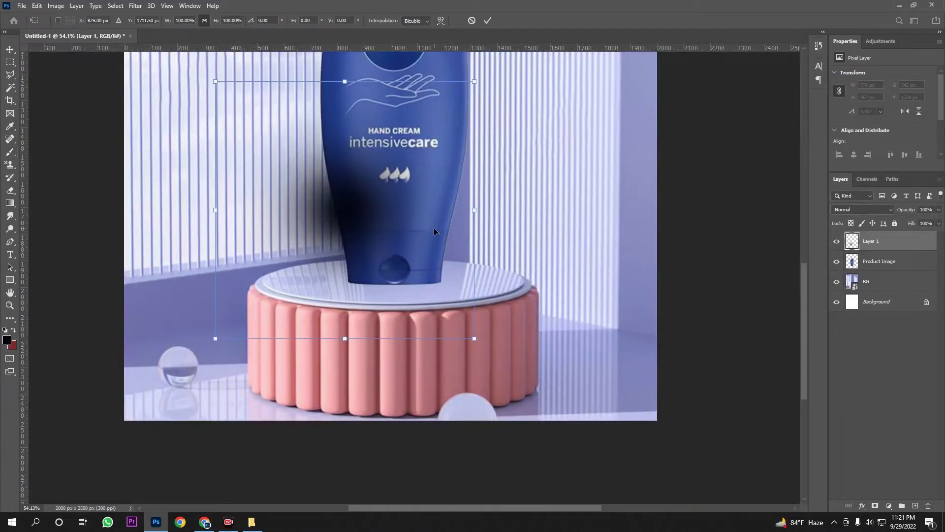
mouse_move(345, 82)
mouse_down()
mouse_move(367, 275)
mouse_move(355, 232)
mouse_up()
mouse_move(362, 265)
mouse_down()
mouse_move(407, 288)
mouse_move(392, 305)
mouse_up()
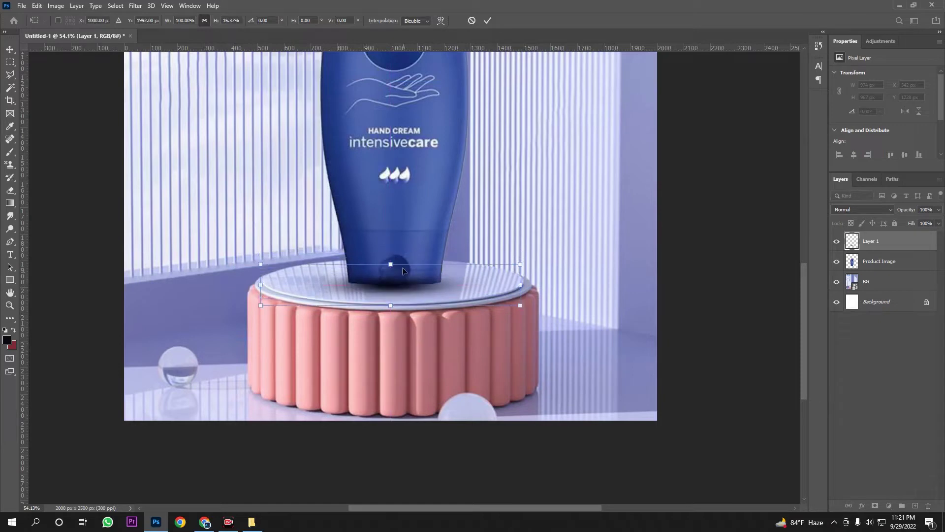
drag(391, 266, 417, 284)
key(Return)
key(b)
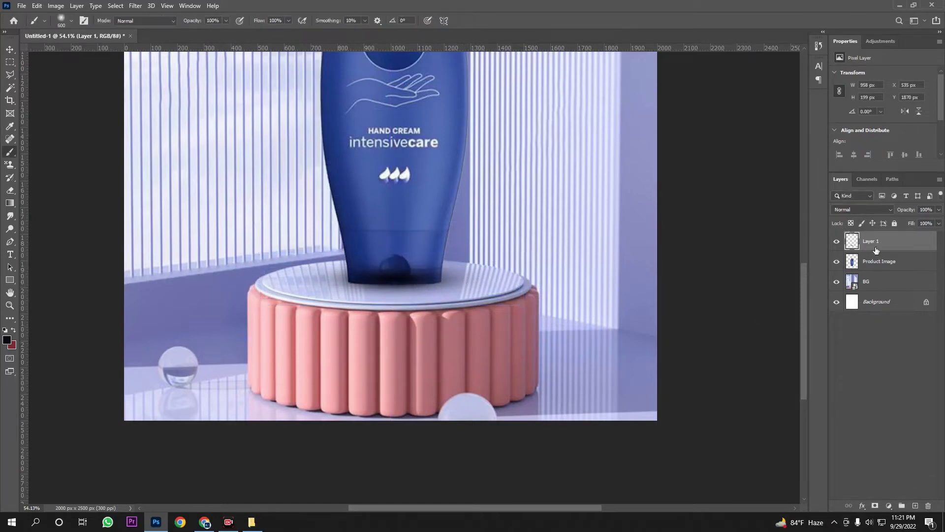
Step: Place the shadow layer below Product Image and reduce its opacity to 61%
drag(888, 244, 888, 274)
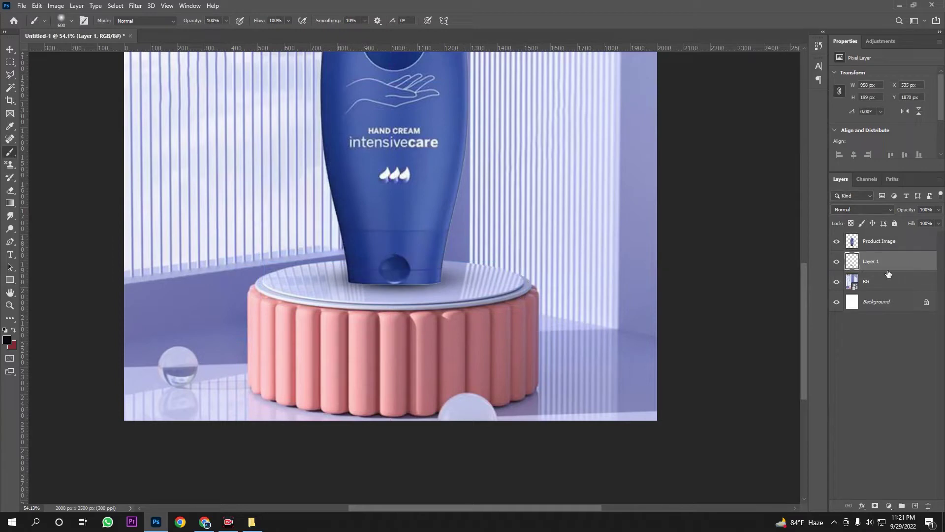
drag(906, 214, 886, 215)
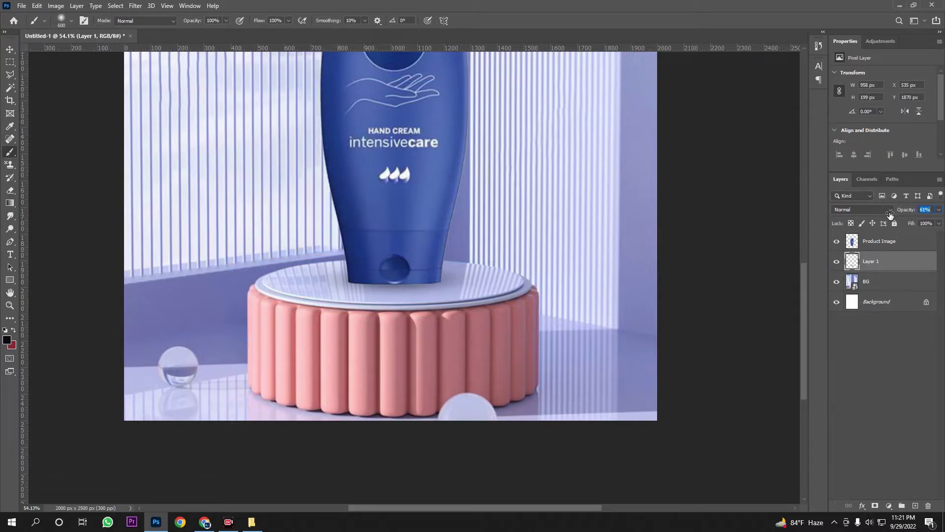
Step: Widen the shadow to about 105% and shift it slightly left and down beneath the tube
scroll(477, 301, up, 3)
key(ctrl+t)
drag(560, 267, 571, 266)
drag(447, 267, 440, 270)
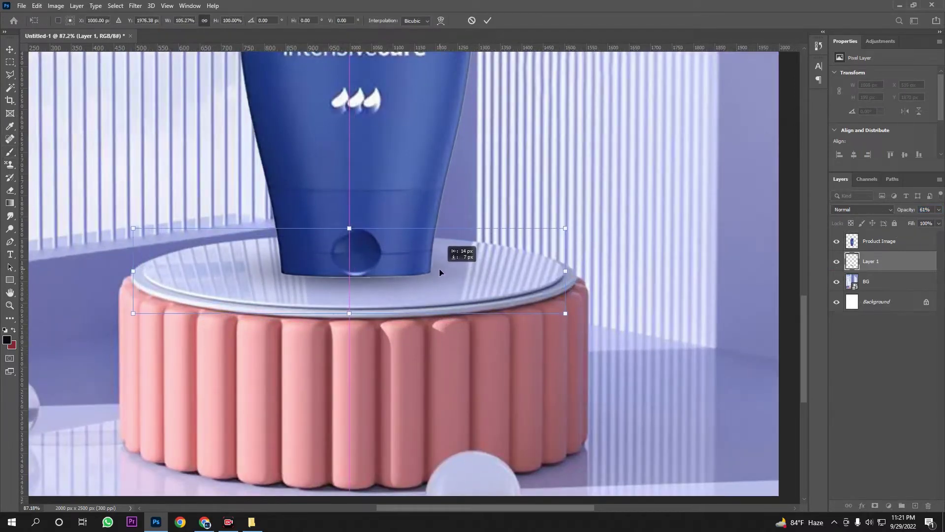
key(Return)
key(b)
scroll(465, 285, down, 4)
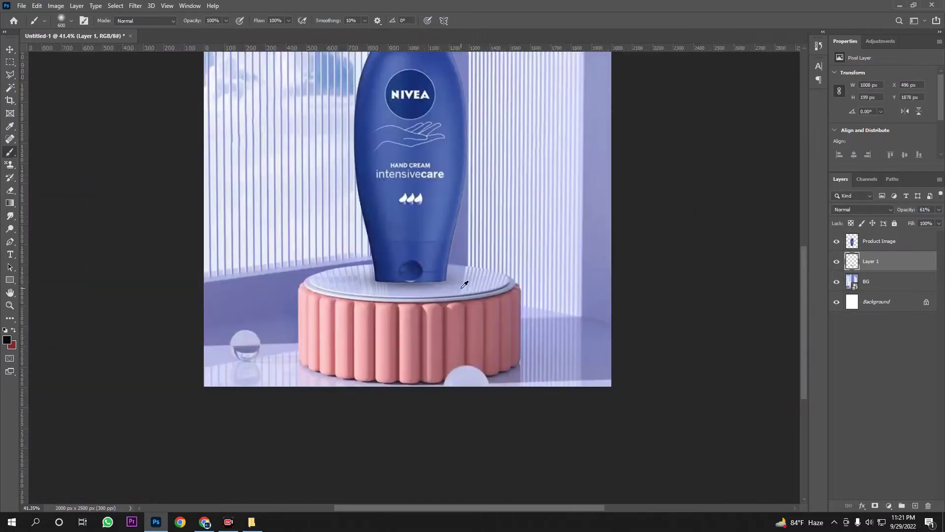
Step: Examine the tube's bottom edge up close while toggling the Product Image layer's visibility
scroll(465, 284, up, 7)
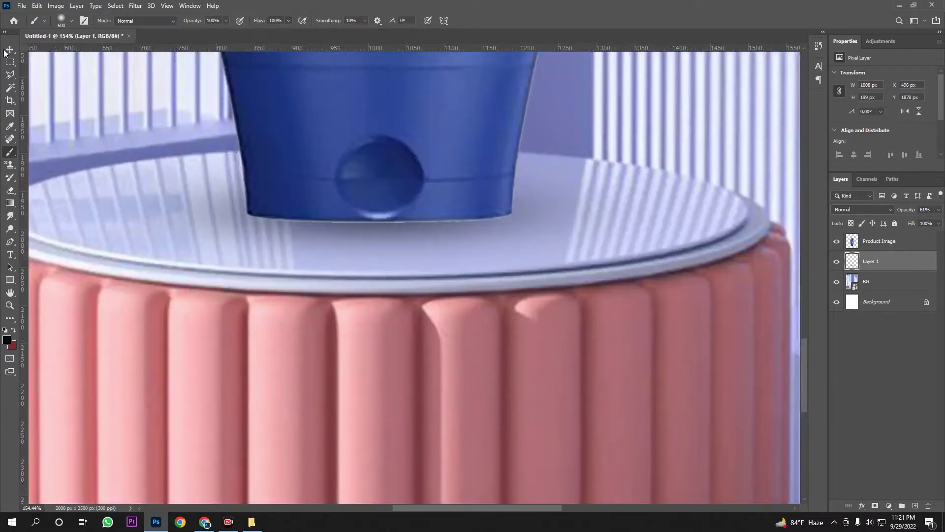
click(6, 50)
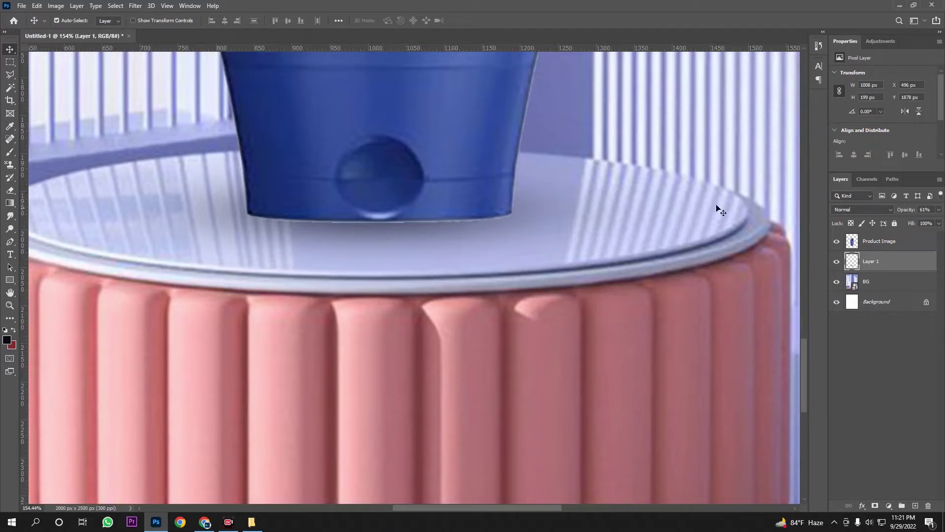
click(865, 243)
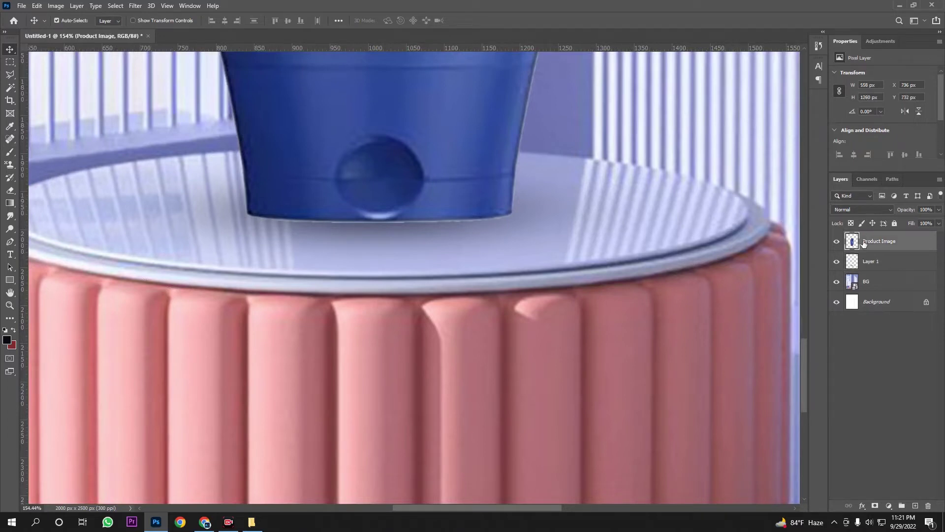
click(835, 242)
click(836, 242)
click(835, 243)
click(836, 243)
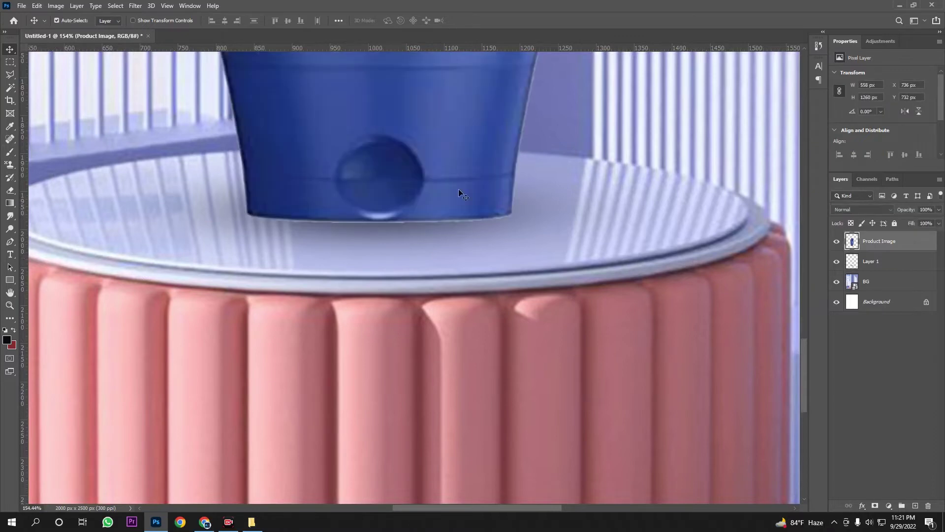
Step: Trace the tube's bottom edge with the Pen tool in Shape mode, from its lower-left to its lower-right corner
click(10, 241)
scroll(251, 217, up, 6)
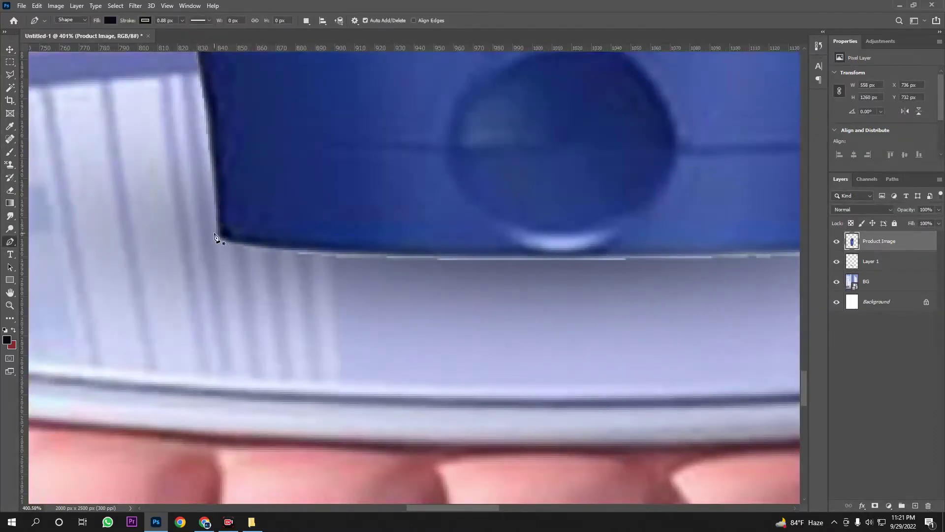
click(214, 231)
drag(327, 250, 419, 256)
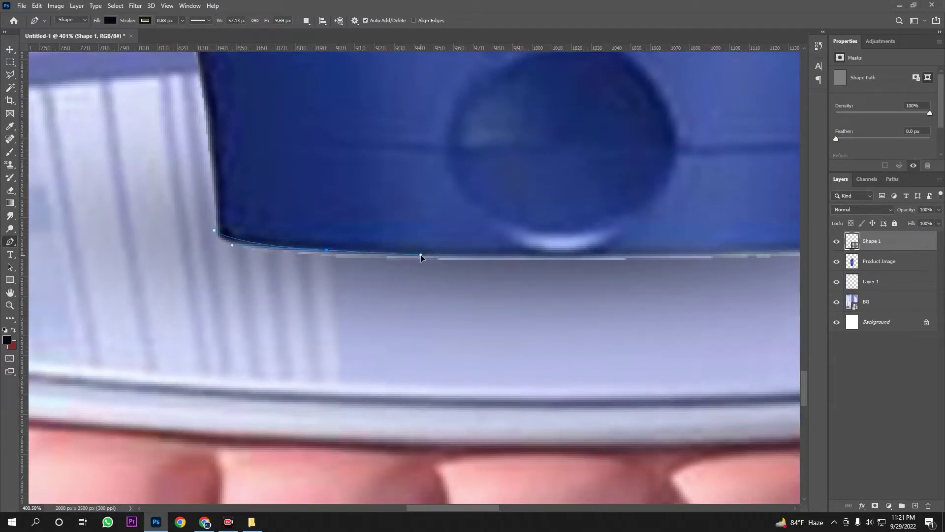
drag(548, 275, 287, 274)
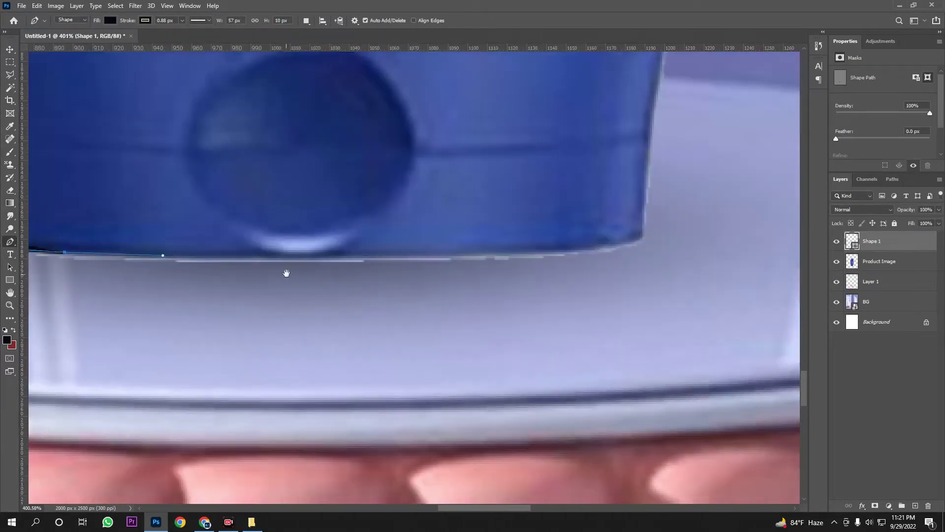
drag(397, 253, 310, 275)
drag(514, 264, 521, 263)
click(545, 256)
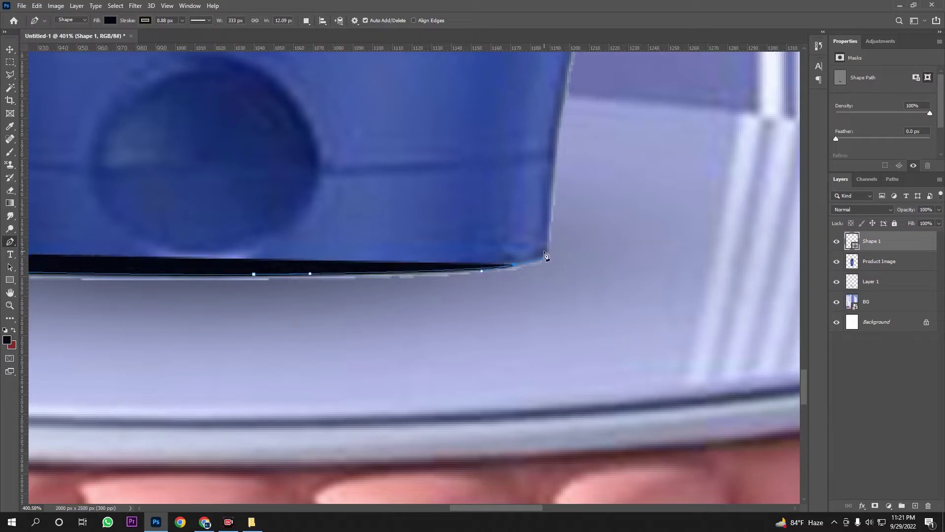
Step: Continue the Shape 1 path from the tube's lower-right corner up along its right edge, following the curve past the label text
click(546, 241)
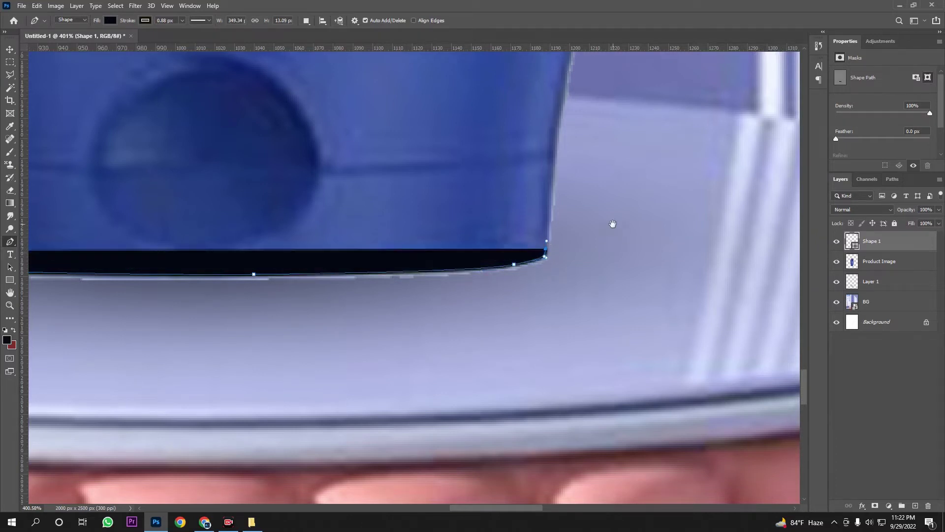
drag(612, 221, 484, 280)
drag(465, 197, 469, 176)
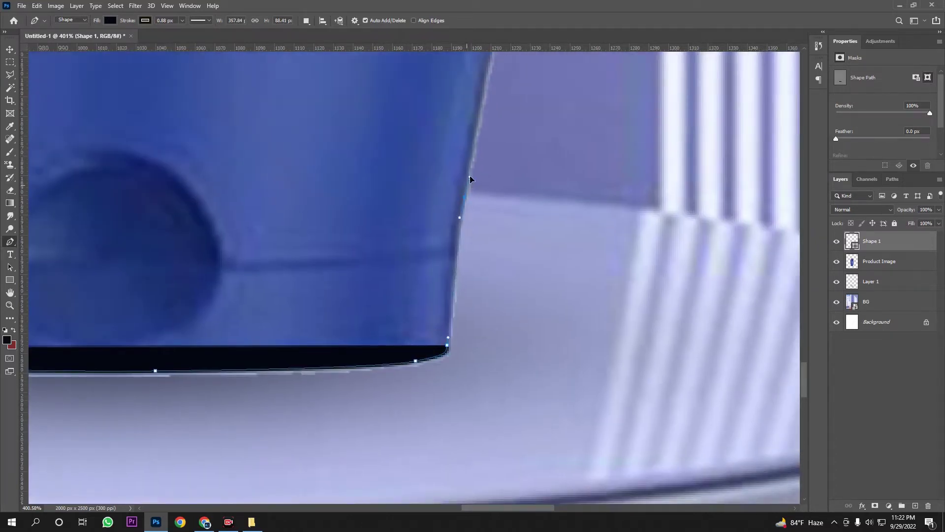
click(469, 162)
scroll(538, 131, down, 3)
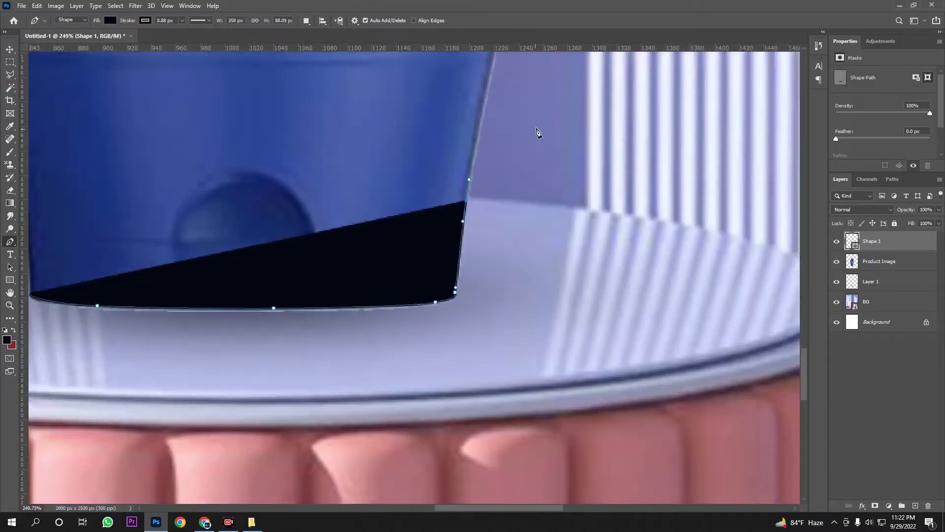
scroll(497, 375, up, 2)
click(490, 164)
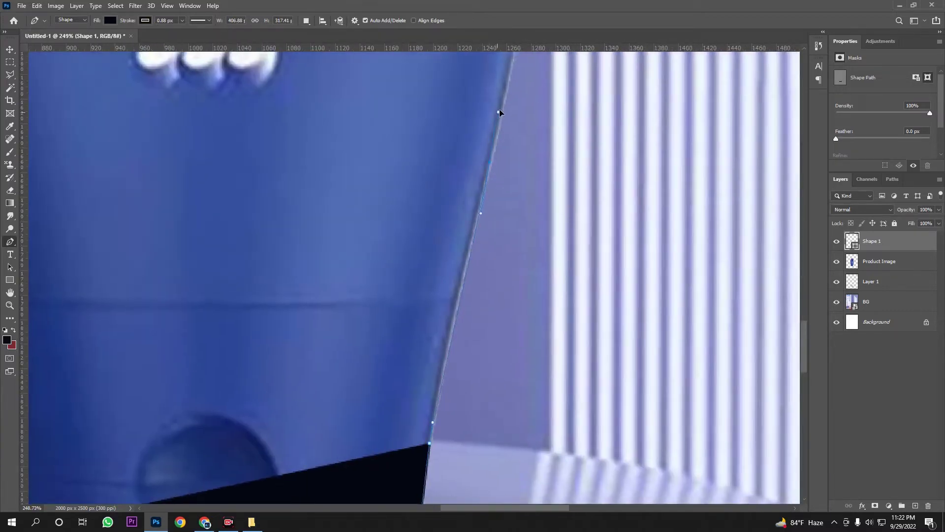
click(506, 96)
drag(506, 95, 431, 203)
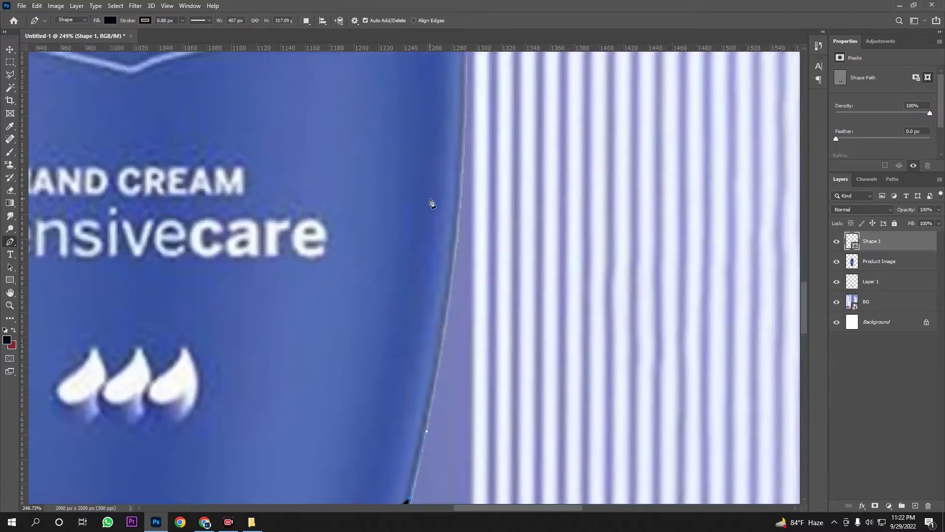
drag(460, 158, 463, 149)
scroll(461, 138, down, 3)
scroll(348, 164, up, 5)
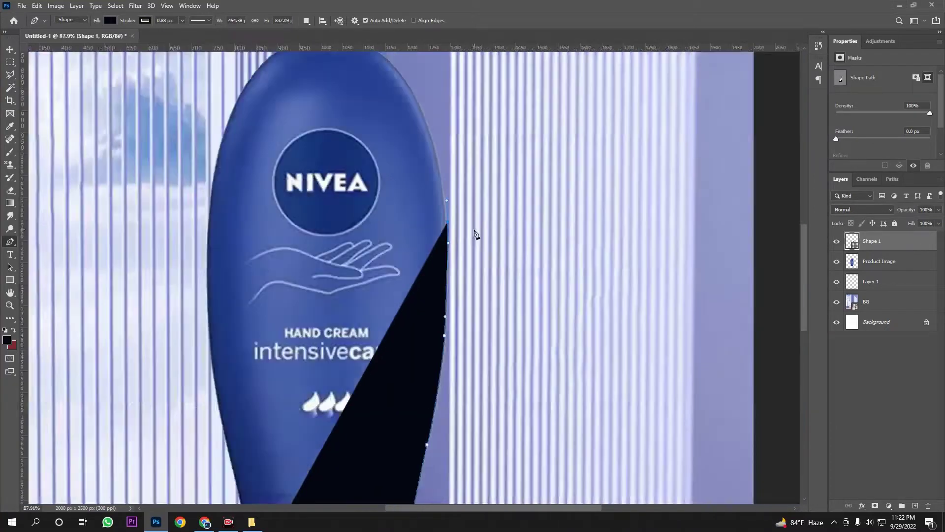
Step: Close the Shape 1 path with straight segments running outside the tube's right side and across the podium beneath its base
scroll(473, 232, down, 9)
click(528, 277)
scroll(528, 277, down, 5)
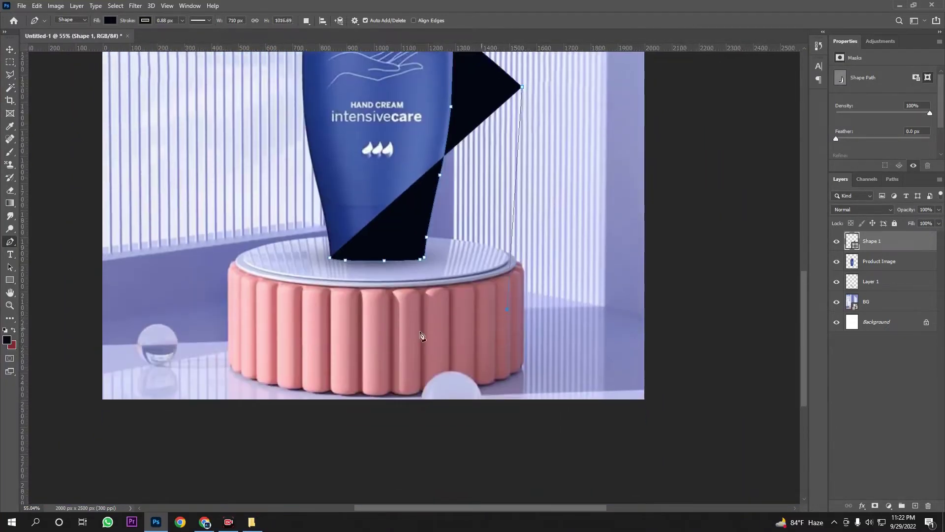
click(507, 309)
click(392, 328)
click(298, 313)
click(260, 246)
Step: Make a selection from the Shape 1 path, clear the Product Image pixels inside it, and deselect
right_click(342, 283)
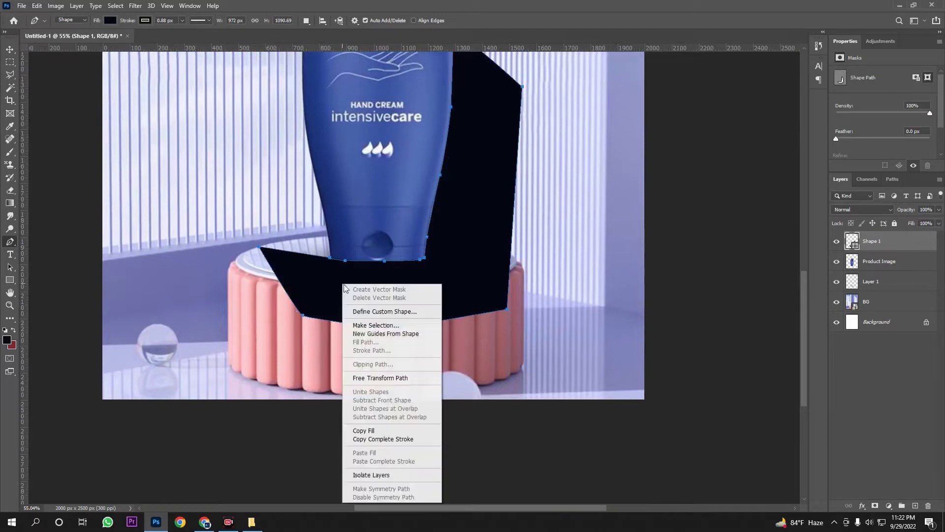
right_click(329, 279)
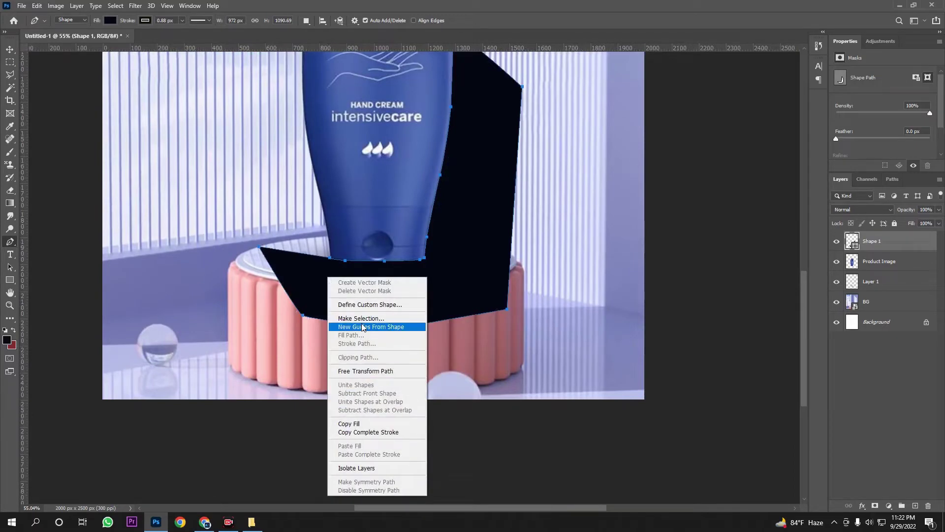
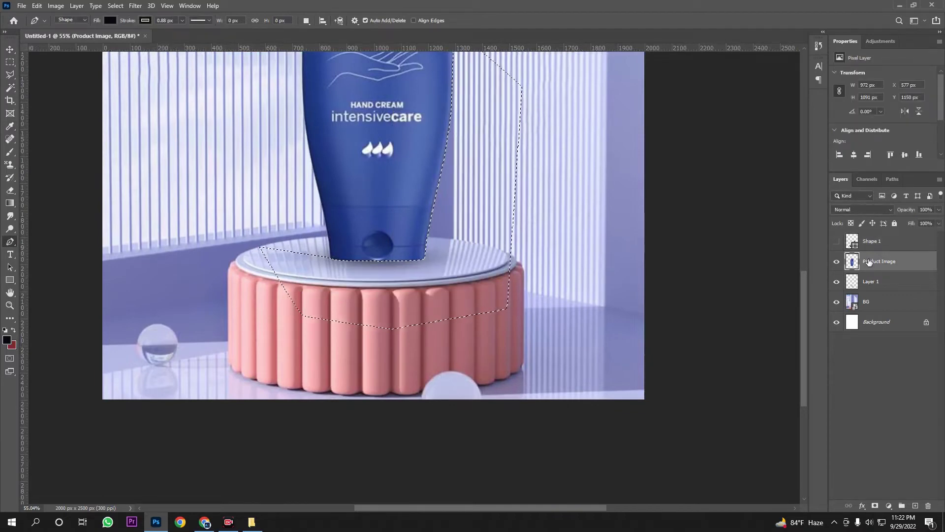
scroll(404, 292, up, 3)
click(11, 61)
scroll(404, 276, up, 2)
scroll(540, 272, down, 1)
click(540, 272)
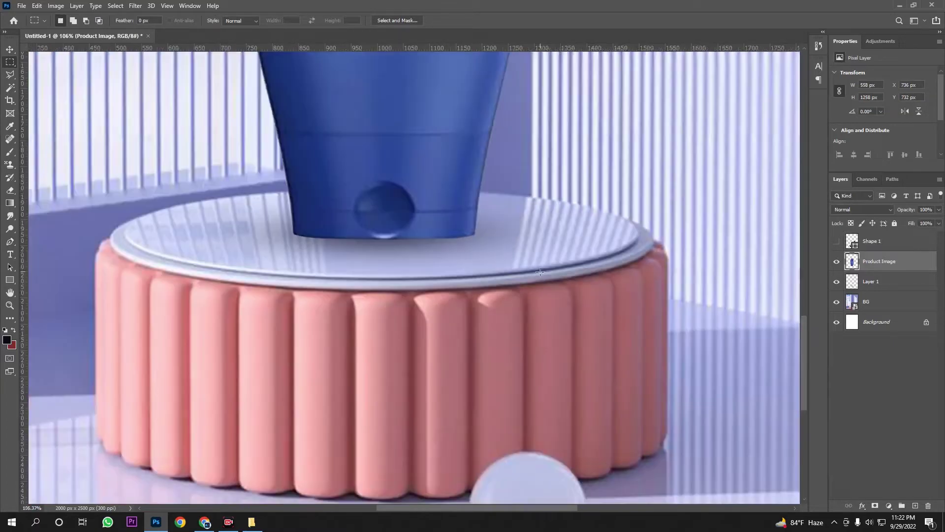
Step: Delete the hidden Shape 1 layer
click(887, 247)
key(Delete)
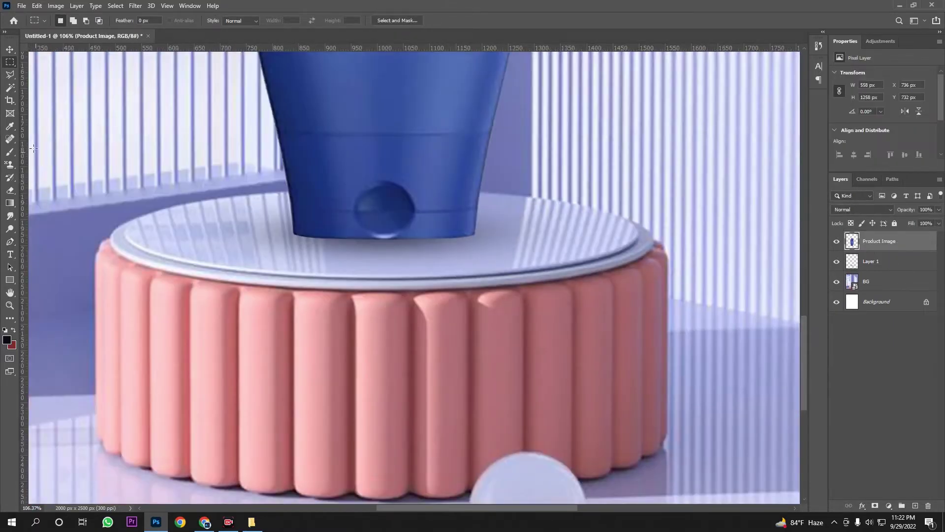
click(10, 49)
scroll(524, 260, down, 5)
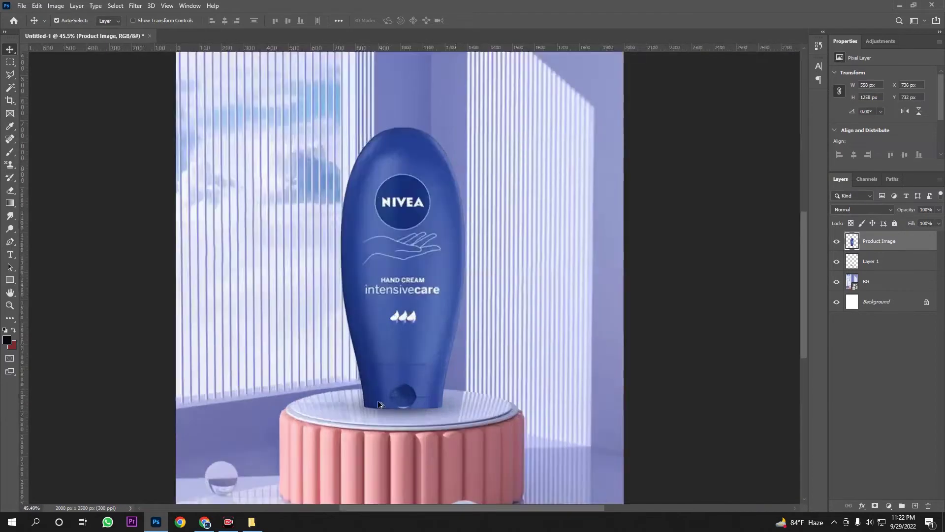
scroll(377, 400, up, 5)
Step: Transform the Layer 1 shadow to about 111% width and 85% height, shifting it slightly left beneath the tube
click(876, 265)
click(839, 264)
click(839, 267)
scroll(421, 394, up, 1)
key(ctrl+t)
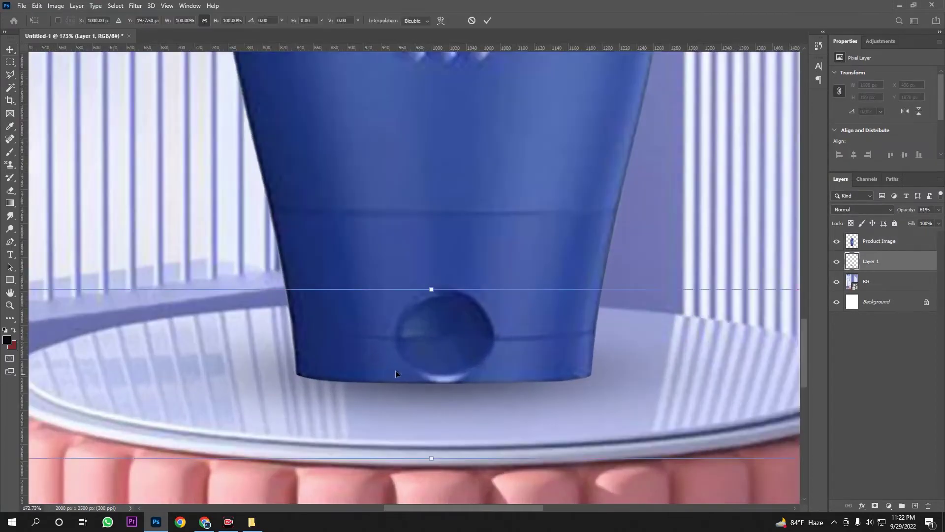
drag(433, 290, 433, 301)
drag(428, 375, 417, 377)
scroll(418, 377, down, 3)
drag(631, 378, 658, 378)
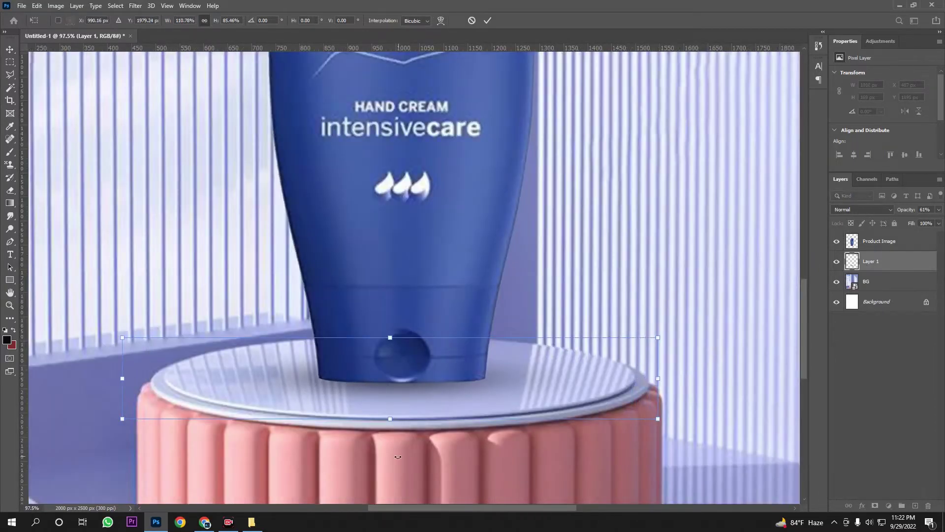
drag(397, 422, 387, 403)
key(Return)
Step: Draw an open Pen shape about 346 px wide along the tube's bottom edge, on a layer between Product Image and Layer 1
scroll(489, 421, up, 3)
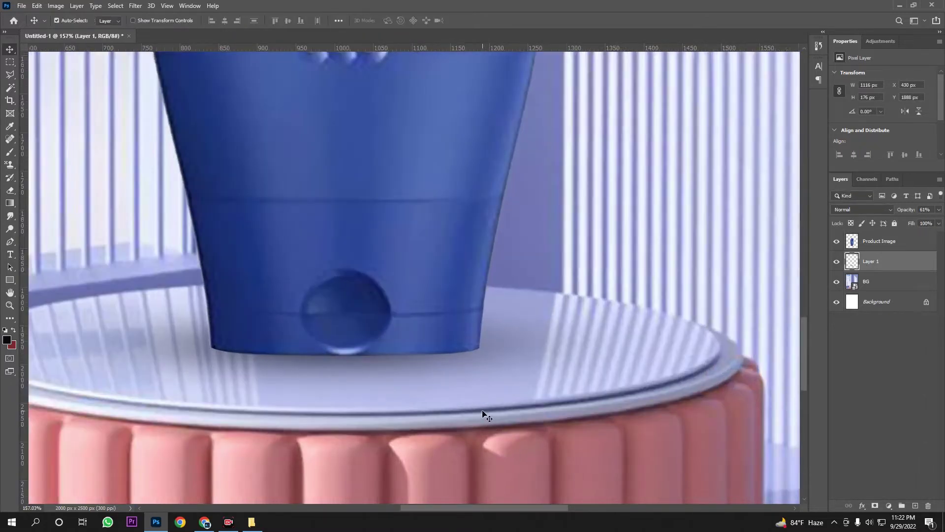
click(10, 241)
scroll(246, 349, up, 4)
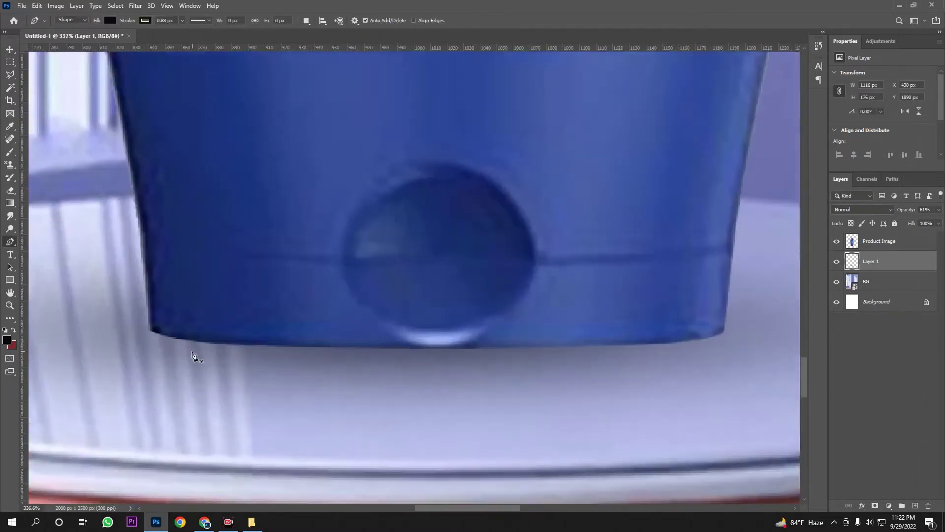
click(150, 332)
drag(236, 345, 251, 346)
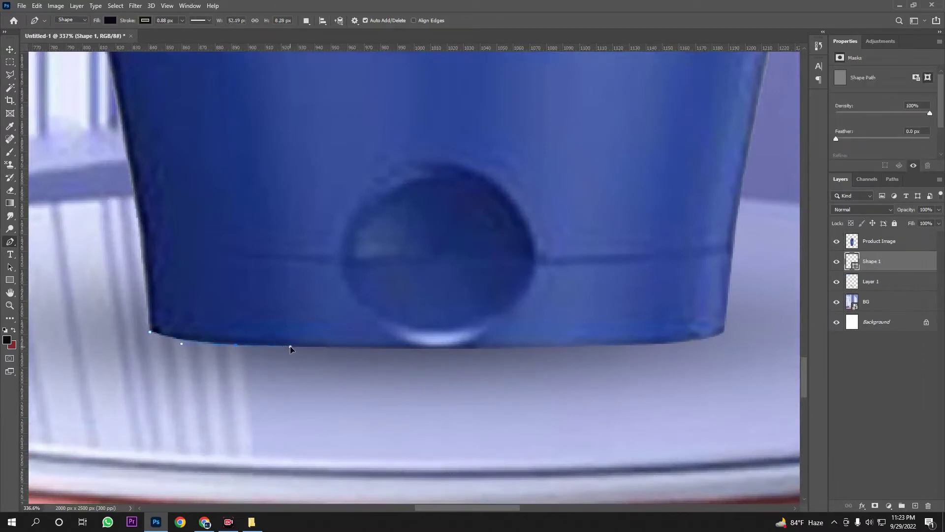
drag(450, 364, 367, 360)
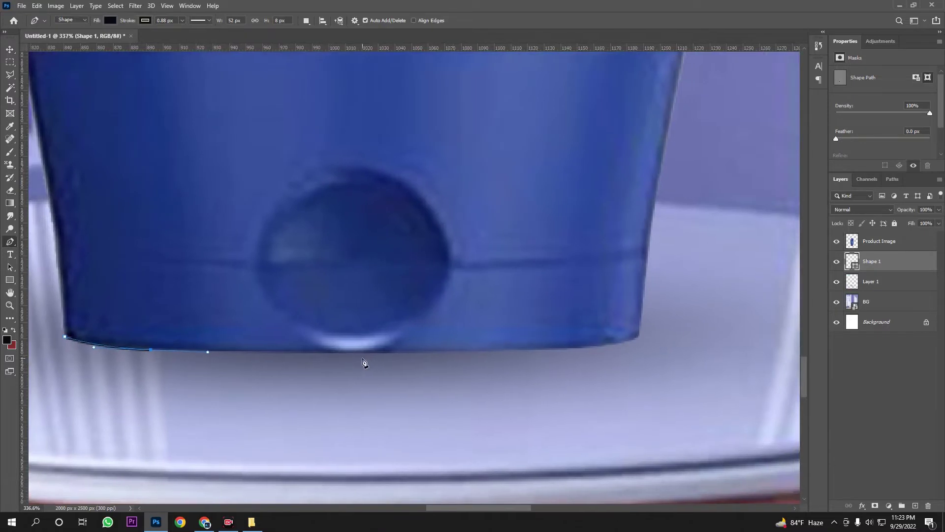
click(367, 353)
drag(626, 347, 480, 358)
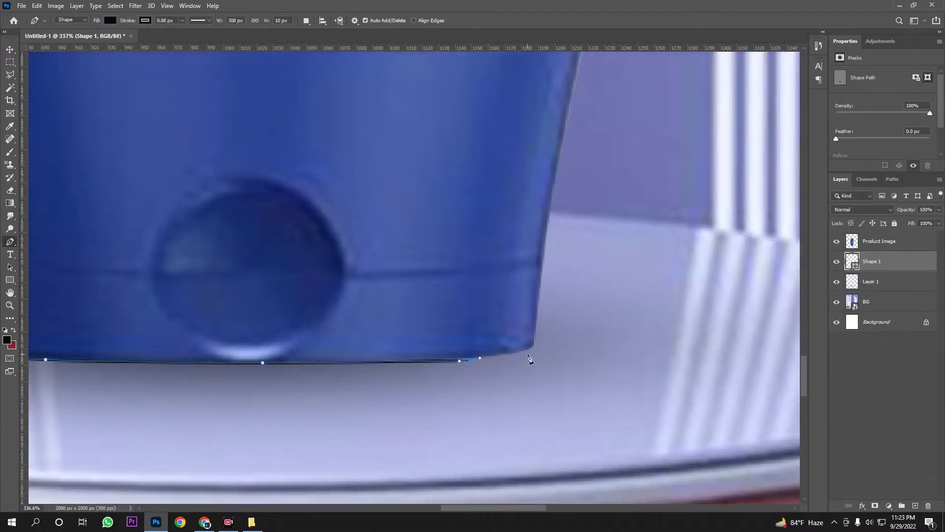
click(533, 351)
scroll(559, 357, down, 3)
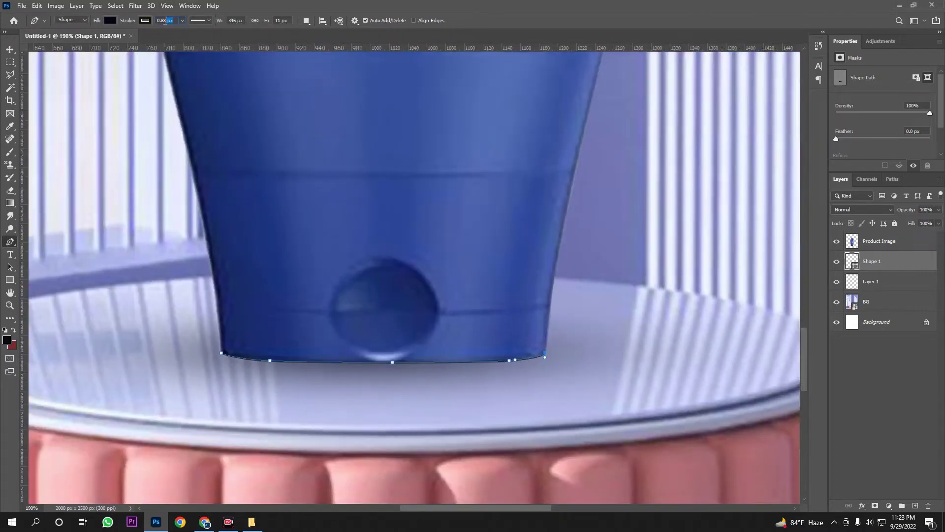
Step: Remove the fill of the bottom-edge curve and thicken its black stroke
click(111, 21)
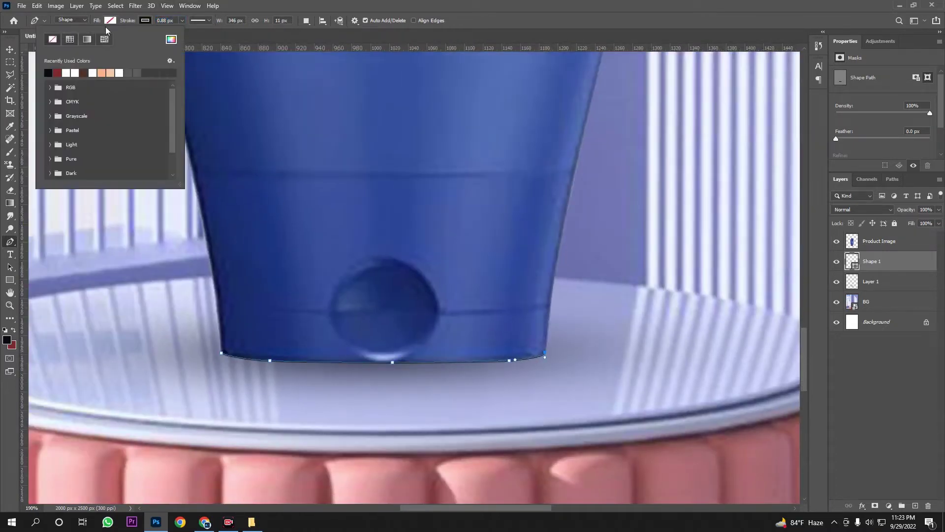
click(177, 20)
key(Return)
click(9, 50)
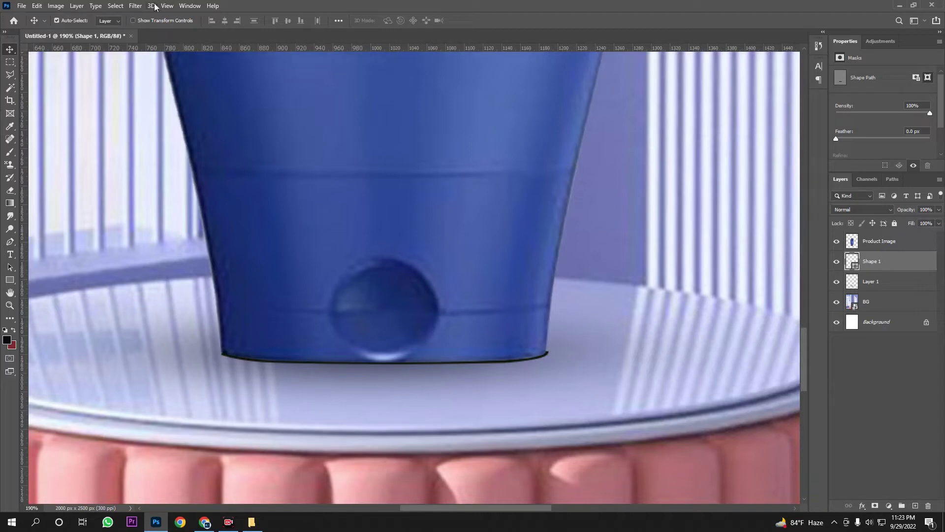
Step: Rasterize the Shape 1 contact line and soften it with a small-radius Gaussian Blur
click(136, 5)
mouse_move(207, 118)
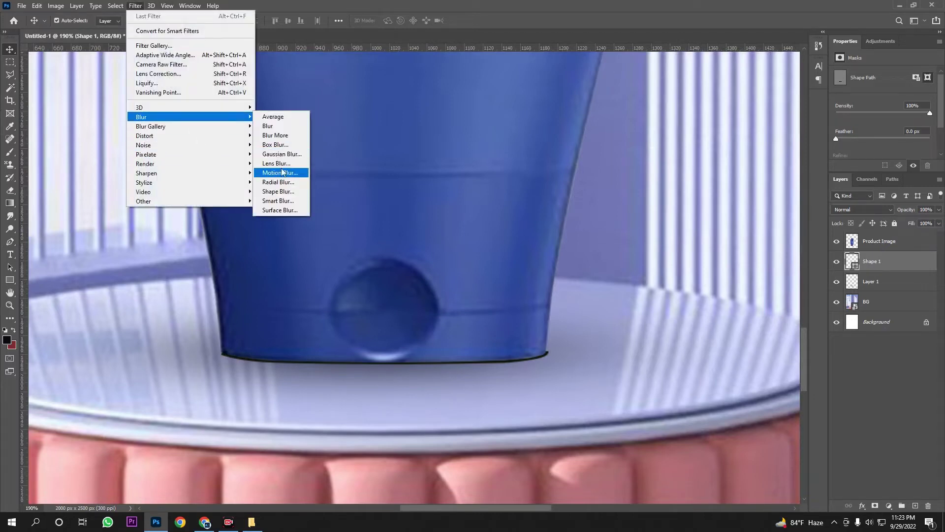
click(282, 154)
click(544, 193)
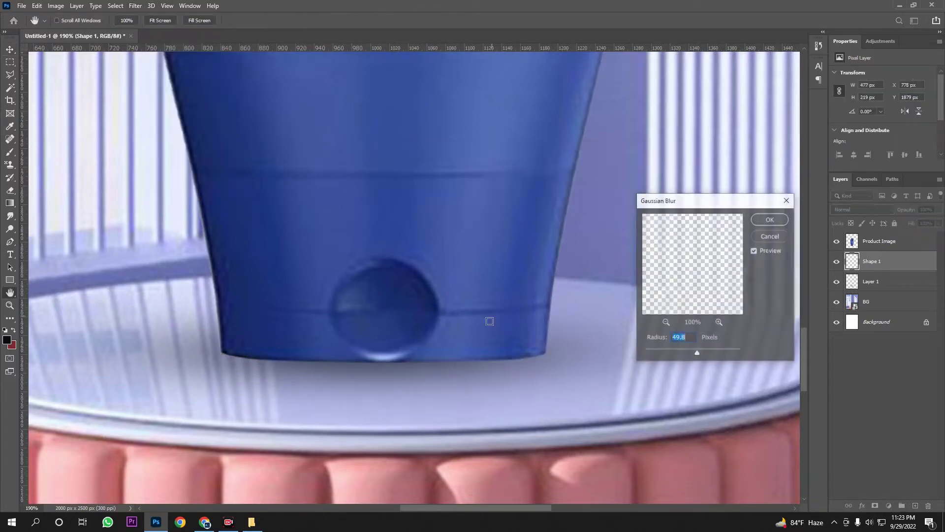
drag(697, 353, 657, 352)
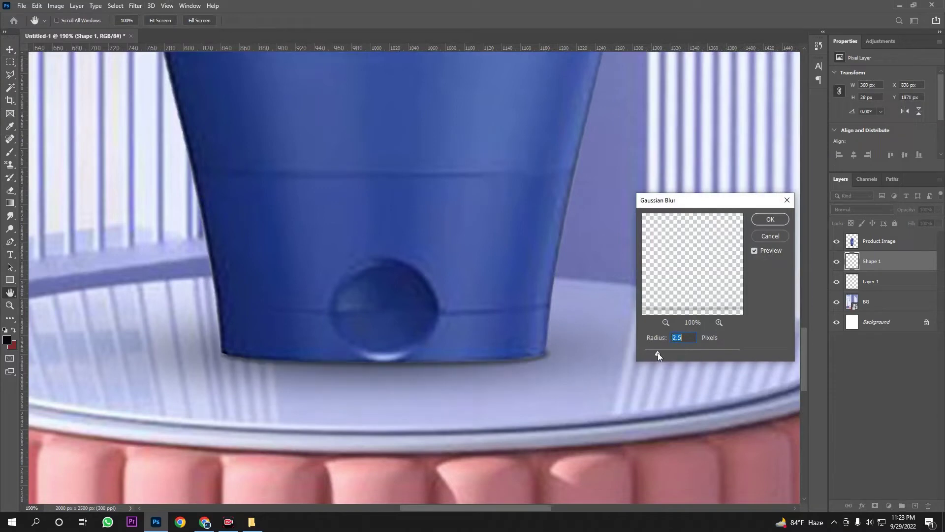
drag(655, 353, 660, 353)
key(shift+Down)
key(Down)
click(770, 219)
Step: Narrow the blurred Shape 1 line to about 99% width so it fits the tube's base
scroll(582, 373, up, 3)
key(ctrl+t)
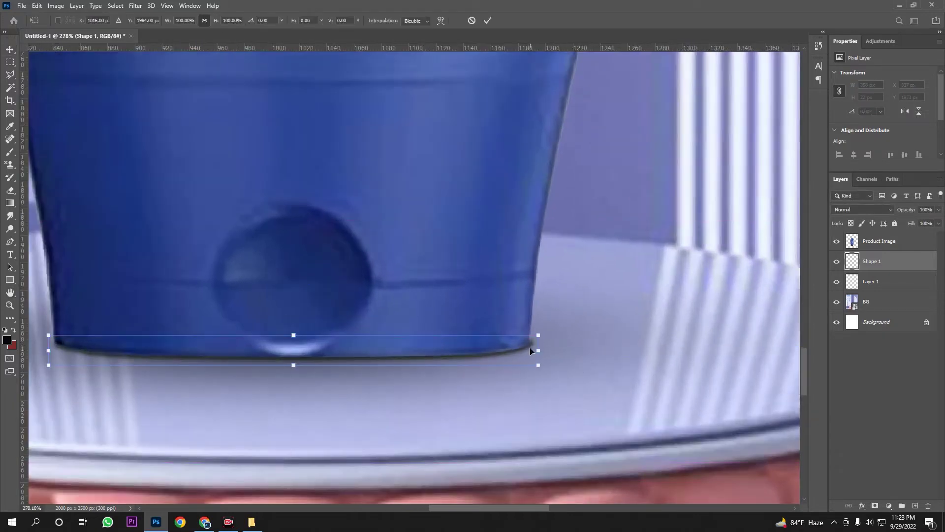
scroll(531, 348, up, 2)
drag(544, 364, 537, 363)
scroll(481, 395, down, 6)
scroll(228, 386, up, 7)
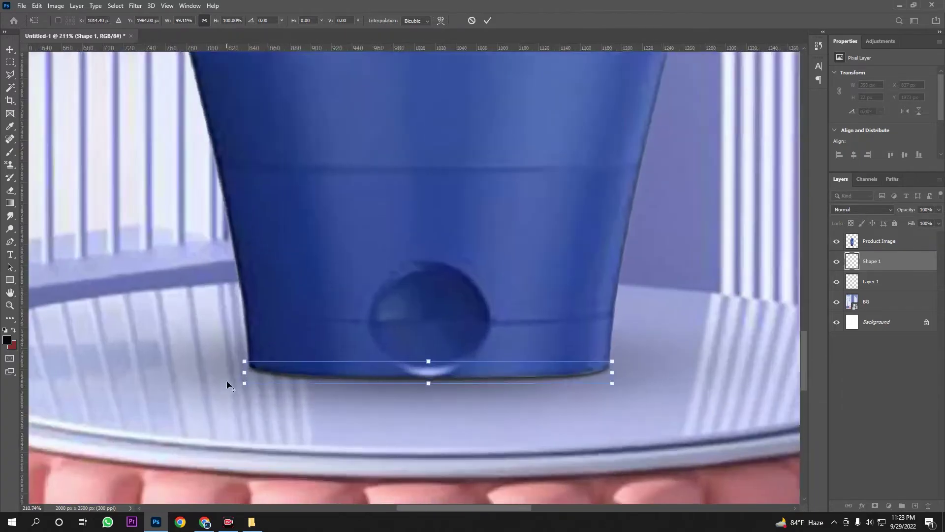
key(Return)
Step: Copy the lower section of the tube, about 532 × 504 px, from Product Image onto a new layer
scroll(251, 383, down, 8)
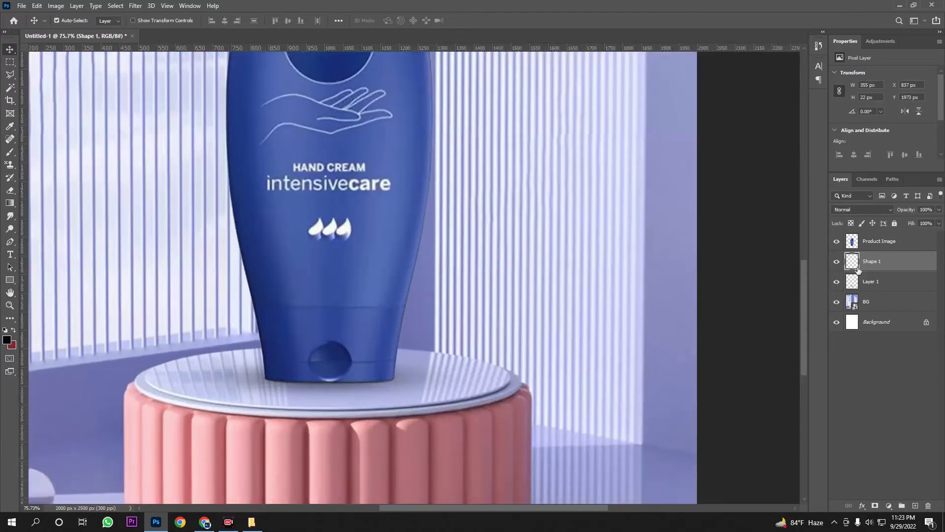
click(860, 247)
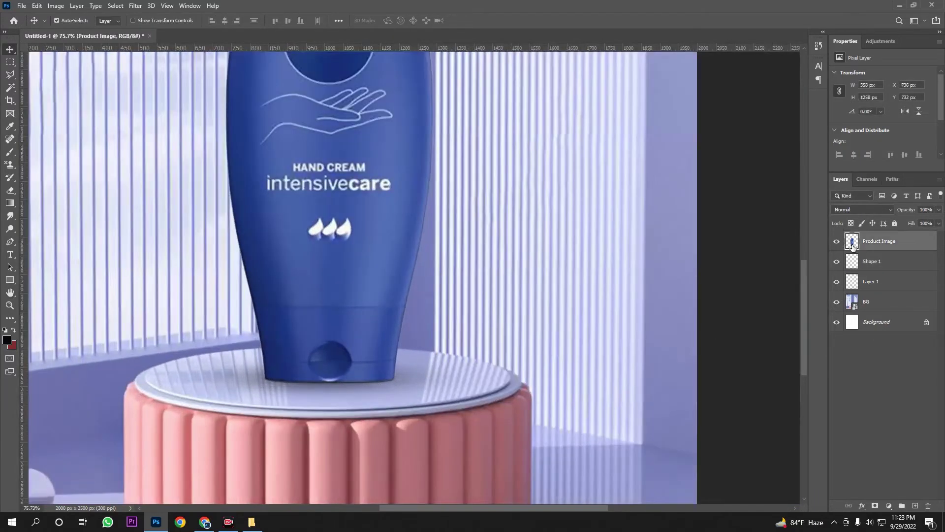
scroll(211, 387, up, 2)
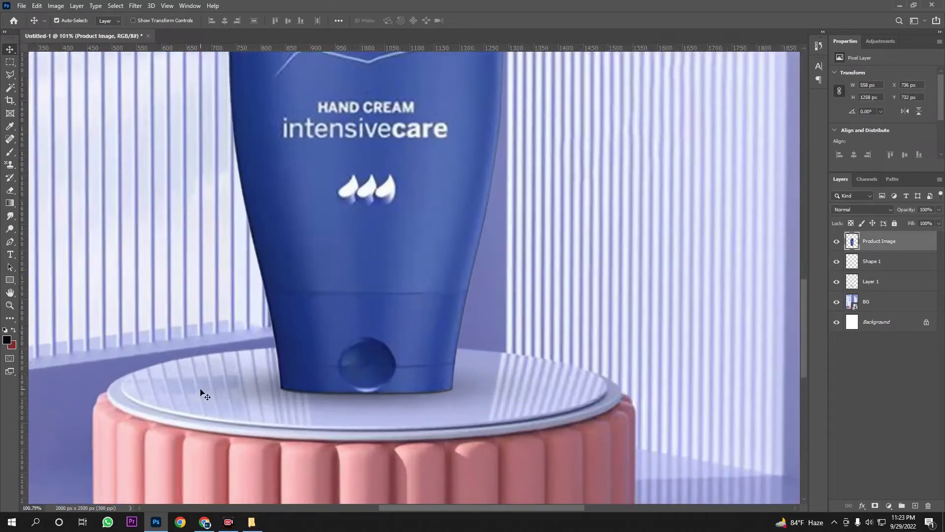
click(11, 65)
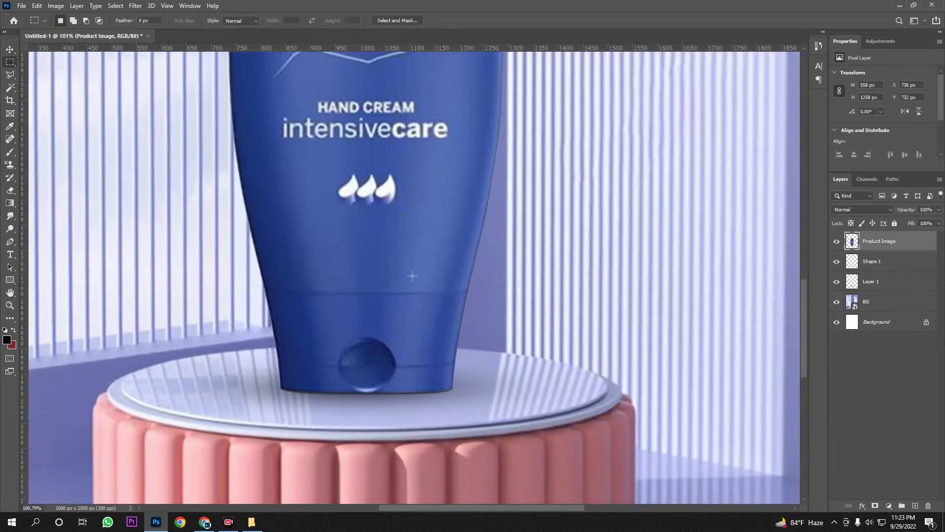
scroll(493, 344, down, 3)
drag(503, 361, 188, 80)
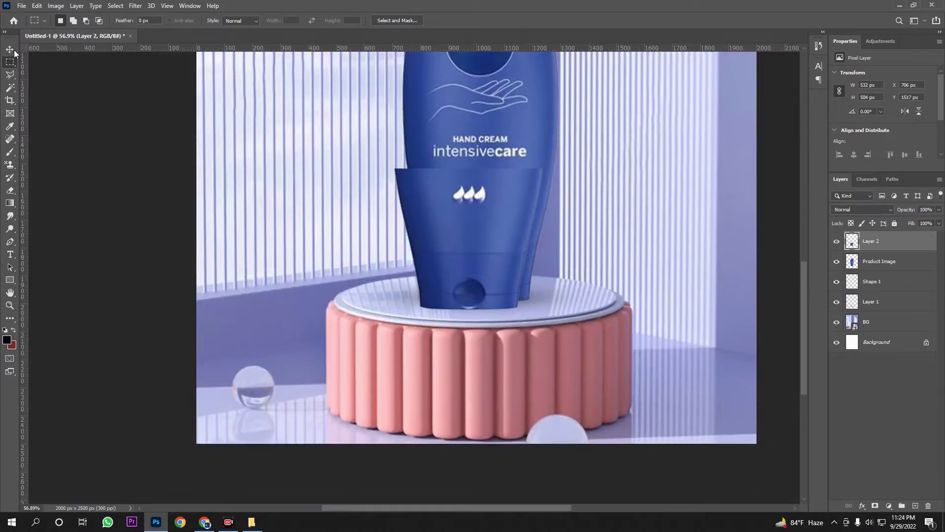
click(12, 50)
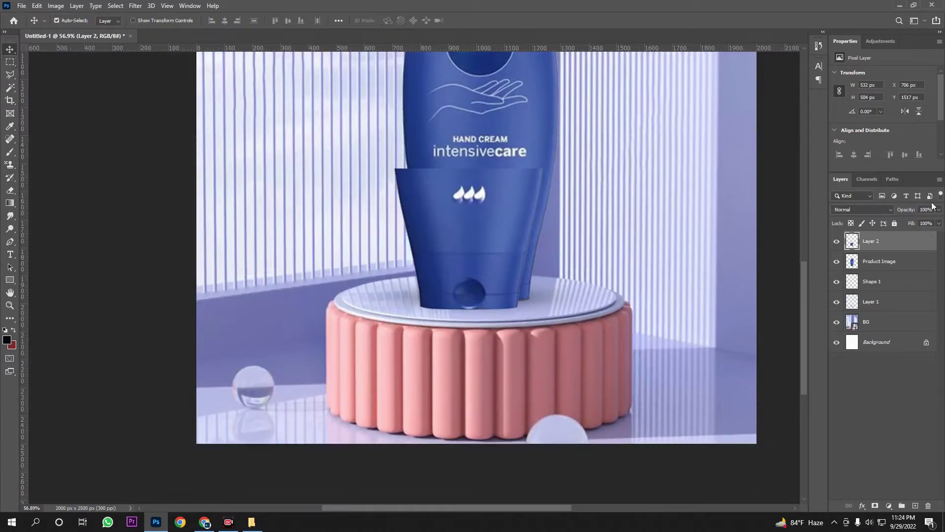
Step: Flip the copied tube section vertically and move it below the original tube
right_click(882, 241)
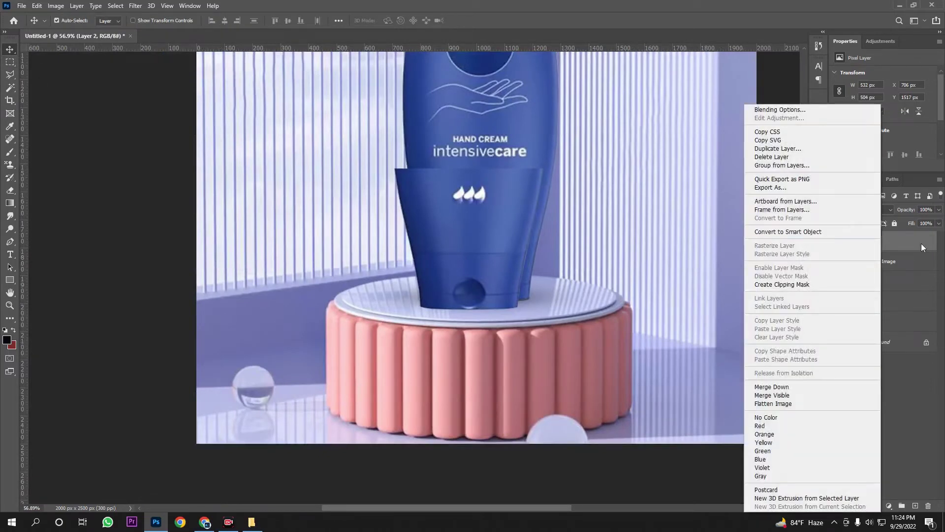
click(919, 244)
key(ctrl+t)
right_click(480, 238)
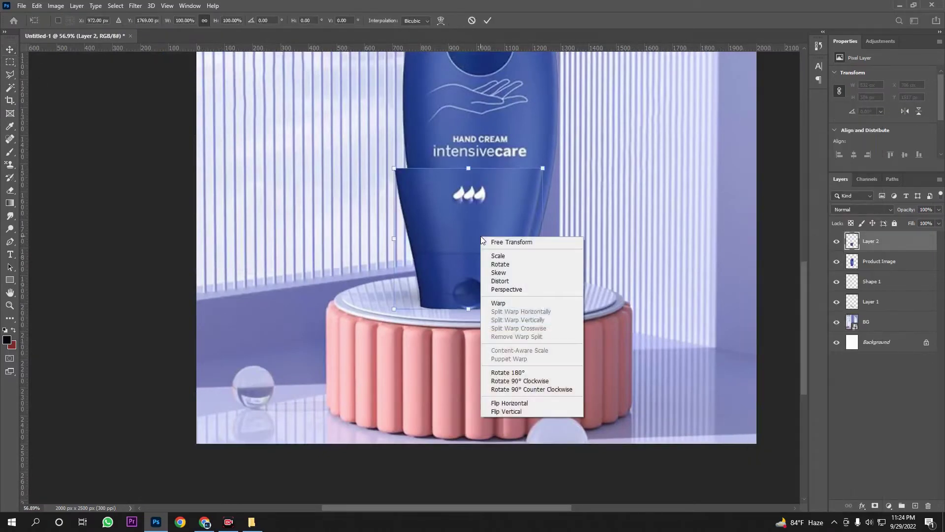
right_click(463, 207)
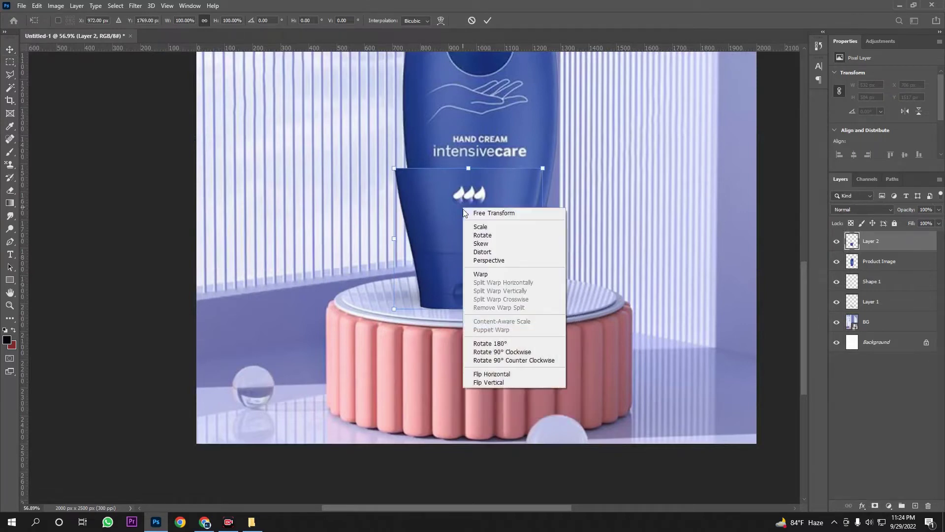
click(491, 382)
drag(479, 240, 486, 359)
Step: Align the flipped copy's edge with the tube's base and place its layer between Layer 1 and BG
scroll(517, 327, up, 2)
scroll(475, 309, up, 2)
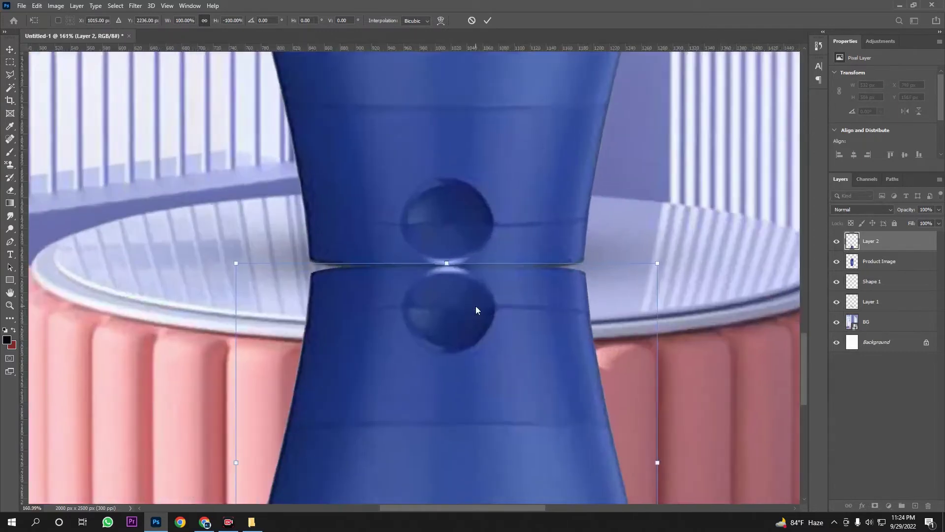
drag(454, 315, 453, 300)
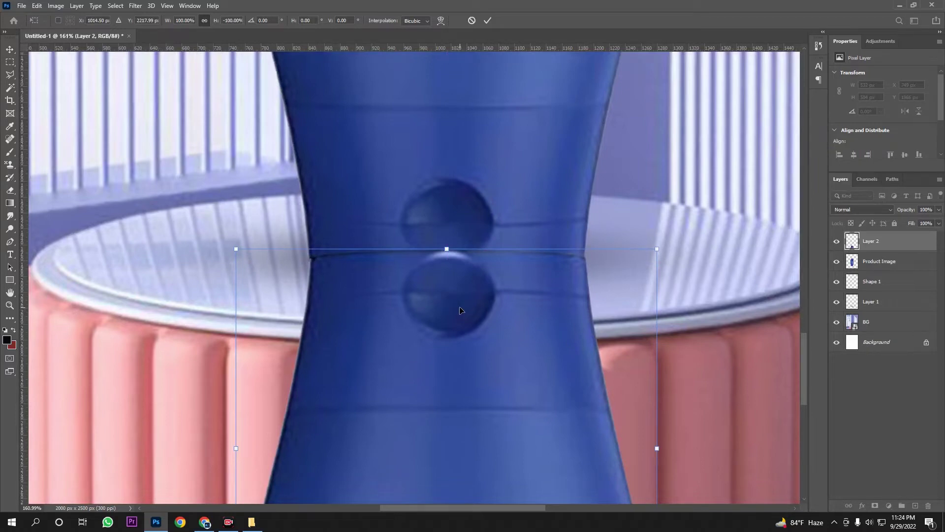
key(Return)
drag(883, 244, 885, 308)
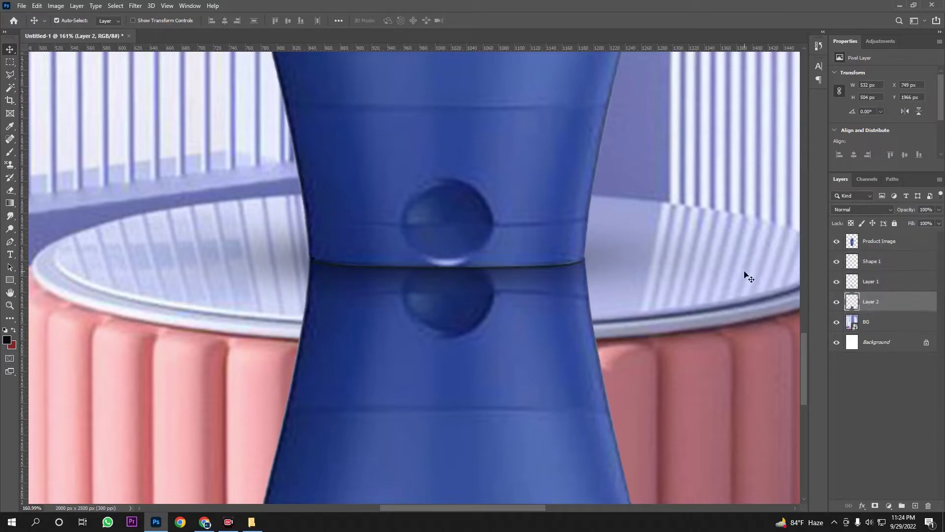
Step: Lower the opacity of the Layer 2 reflection to 50%
drag(906, 210, 879, 212)
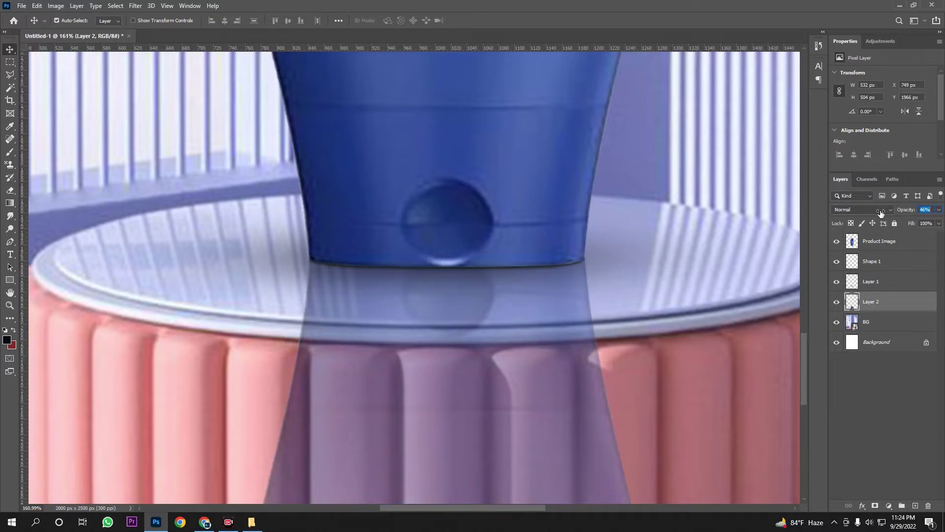
scroll(404, 270, down, 5)
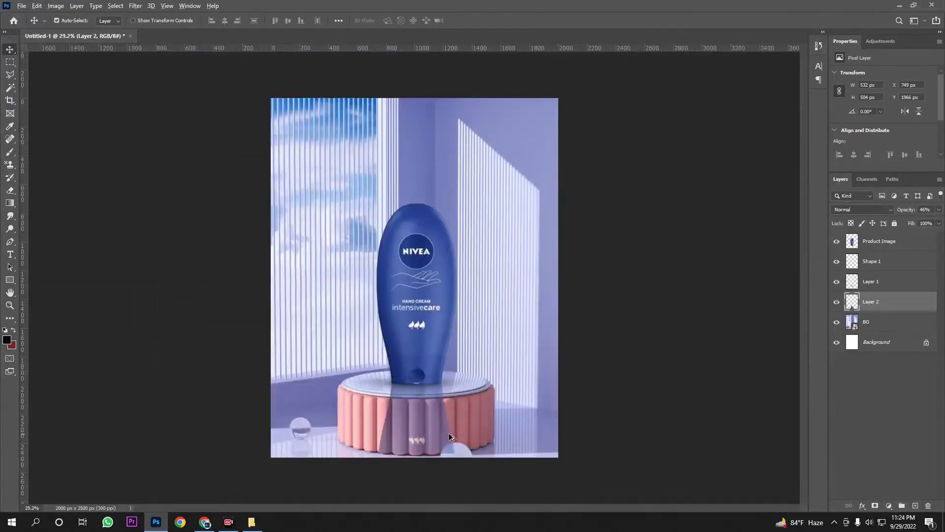
scroll(466, 436, up, 5)
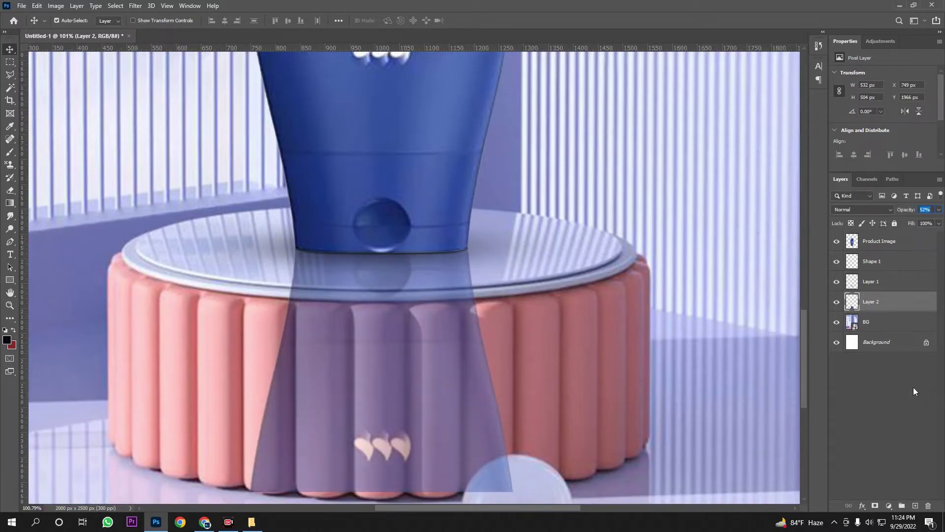
click(878, 304)
scroll(329, 286, up, 3)
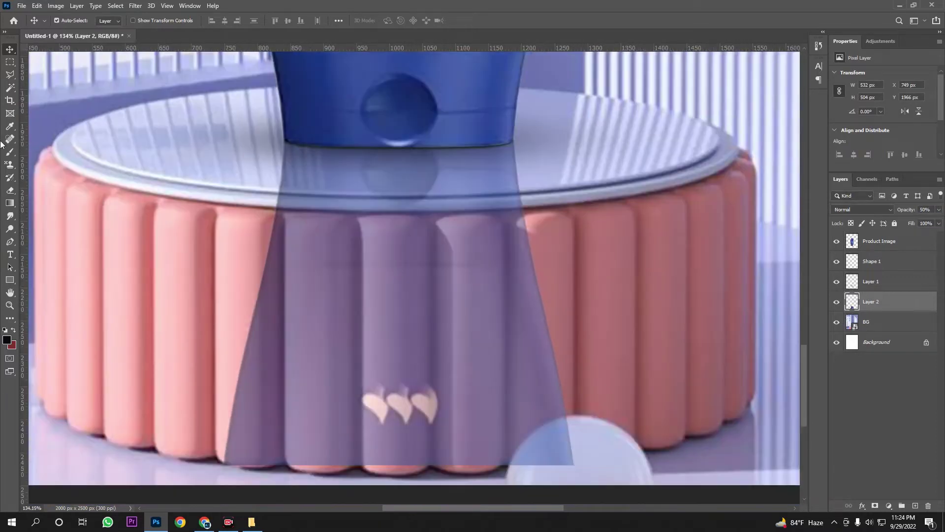
Step: Start a Pen shape with a curved edge about 373 px wide across the reflection, following the front rim of the podium top
click(10, 242)
scroll(281, 217, up, 4)
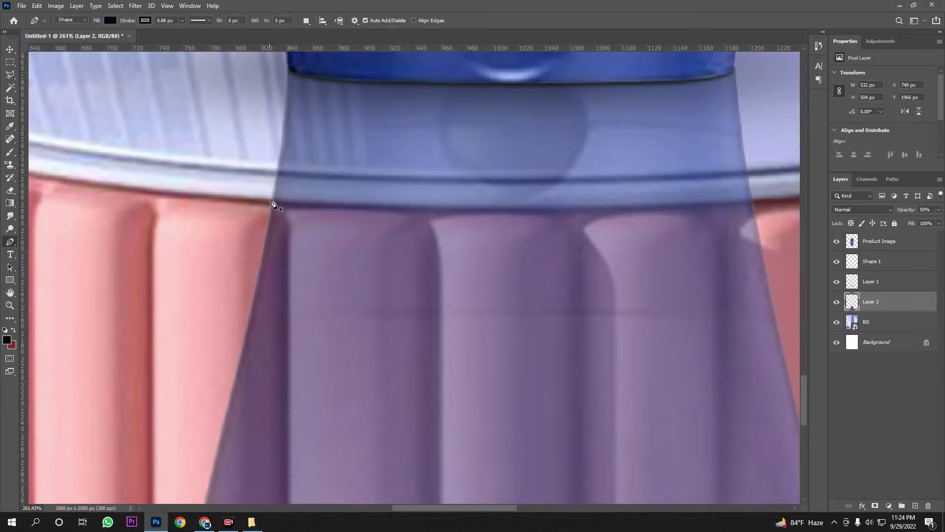
click(268, 206)
scroll(271, 206, down, 2)
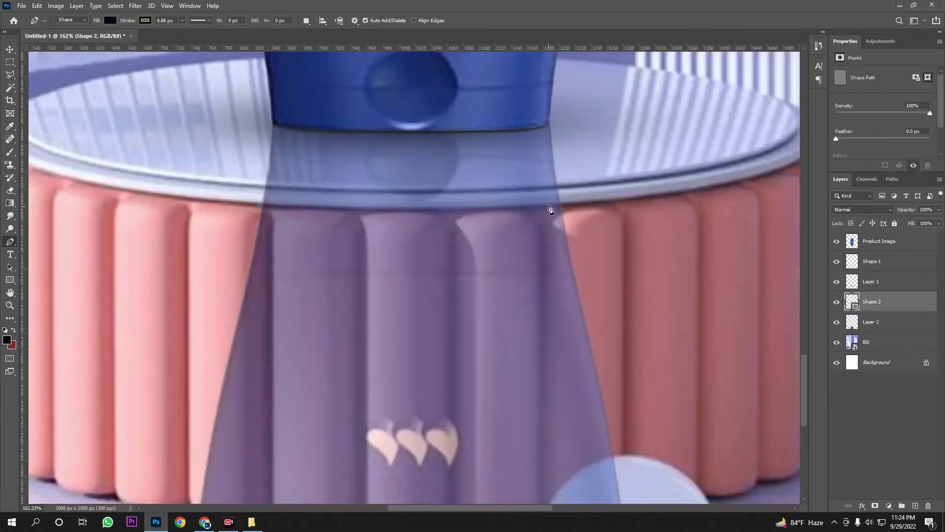
scroll(566, 209, down, 2)
key(ctrl+z)
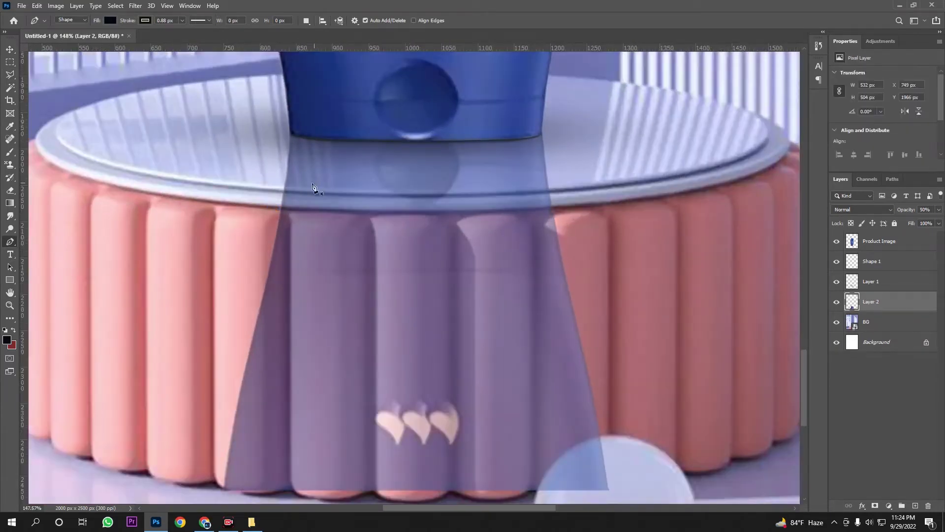
scroll(270, 200, up, 2)
click(266, 196)
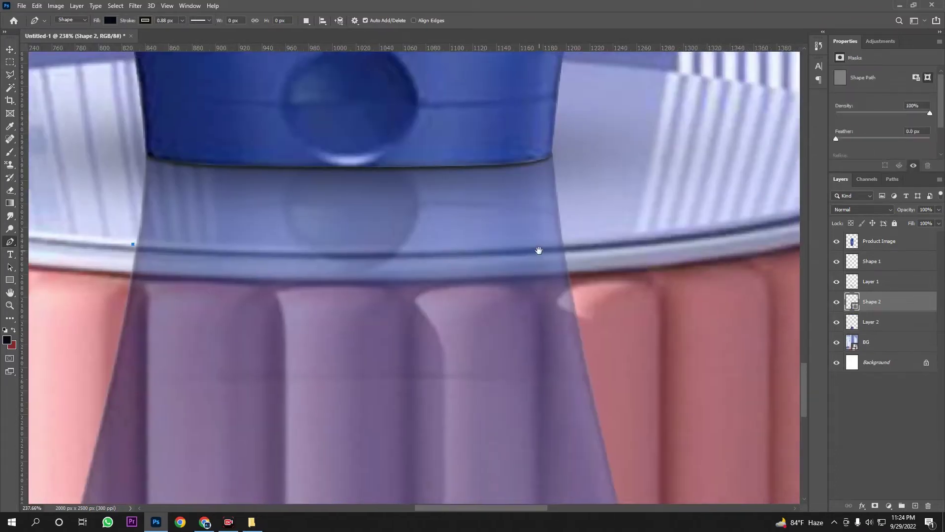
drag(672, 197, 753, 228)
alt+click(569, 244)
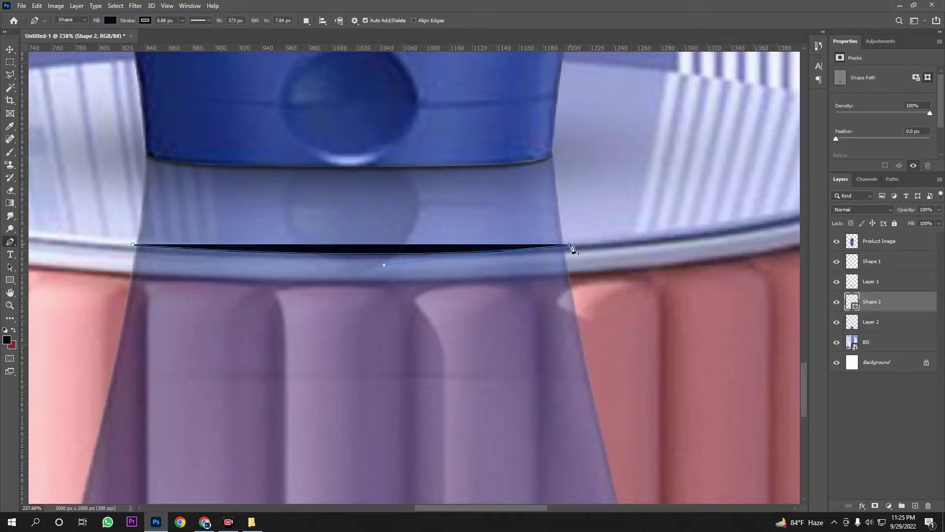
Step: Continue the Pen shape around the reflection over the pink podium side and close it, about 809 × 502 px overall
scroll(570, 246, down, 6)
click(544, 308)
click(473, 340)
click(319, 322)
drag(265, 292, 276, 282)
drag(317, 202, 322, 197)
click(378, 170)
Step: Convert the Shape 2 outline to a selection, hide Shape 2, and erase the selected part of the Layer 2 reflection
right_click(397, 209)
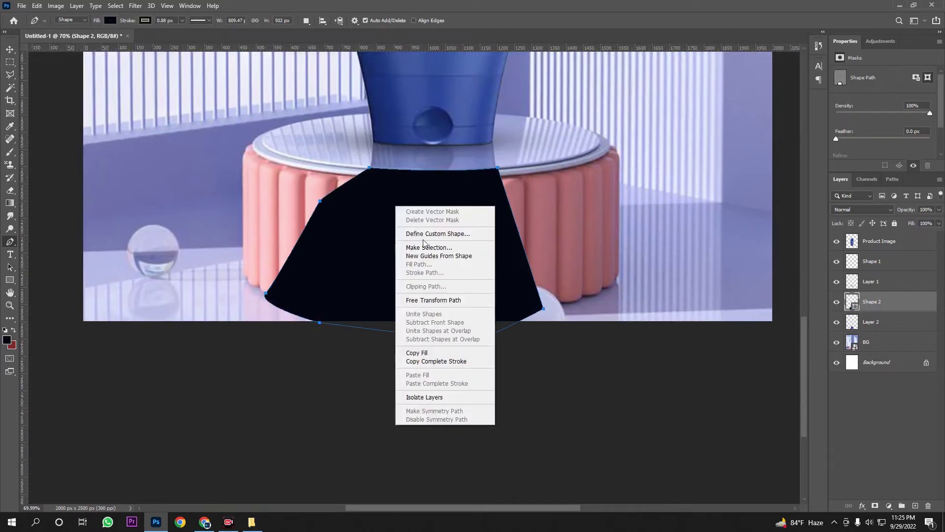
click(431, 248)
click(534, 144)
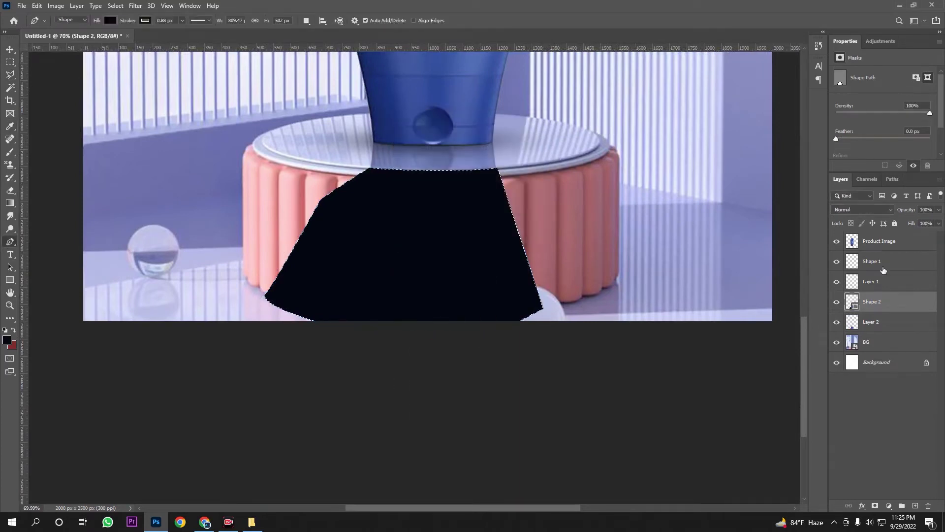
click(868, 324)
click(837, 301)
key(5)
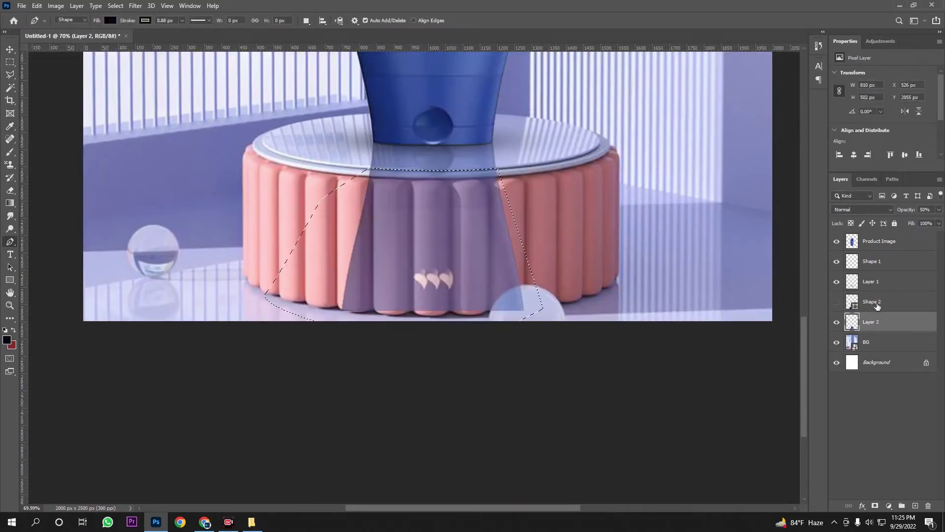
key(Delete)
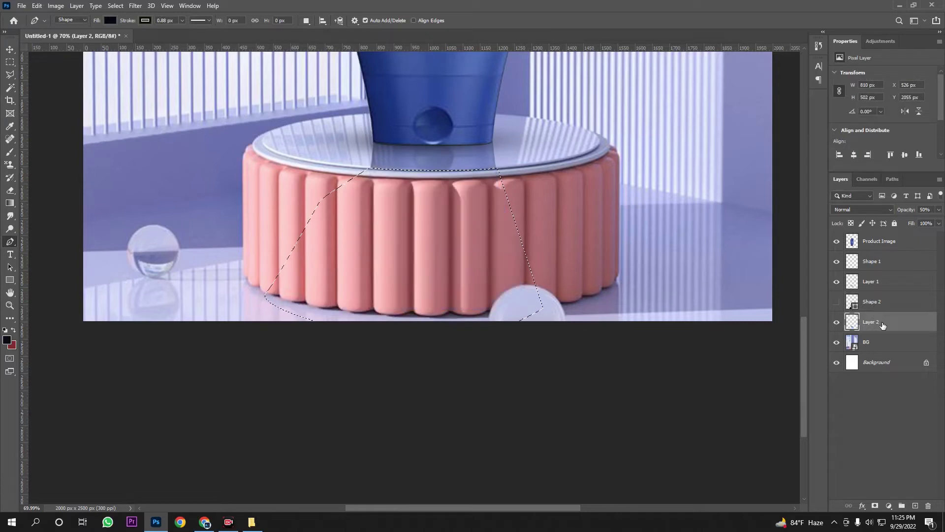
Step: Delete the Shape 2 layer and clear the selection
click(901, 306)
drag(902, 306, 928, 506)
key(m)
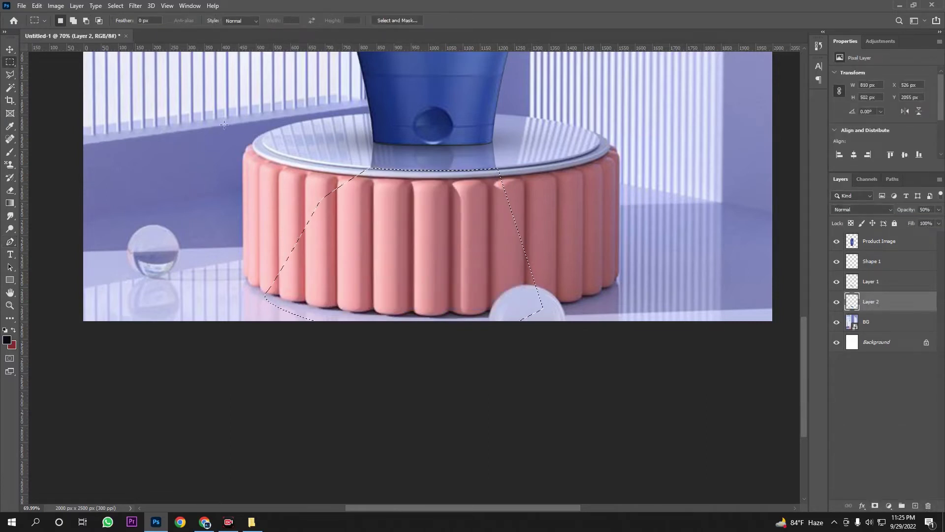
key(ctrl+d)
Step: Examine the trimmed reflection on the podium top, both close up and within the whole poster
scroll(415, 293, up, 3)
scroll(415, 292, down, 5)
scroll(436, 289, down, 4)
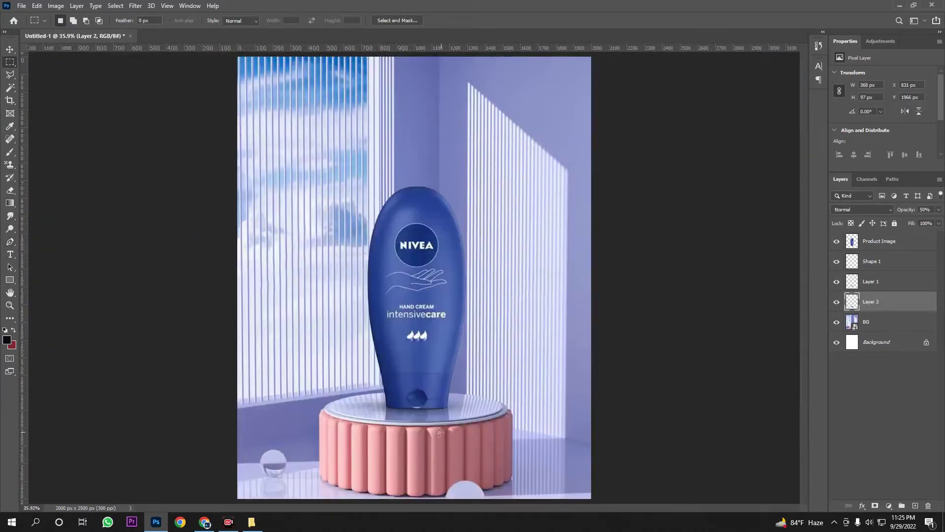
scroll(420, 438, up, 9)
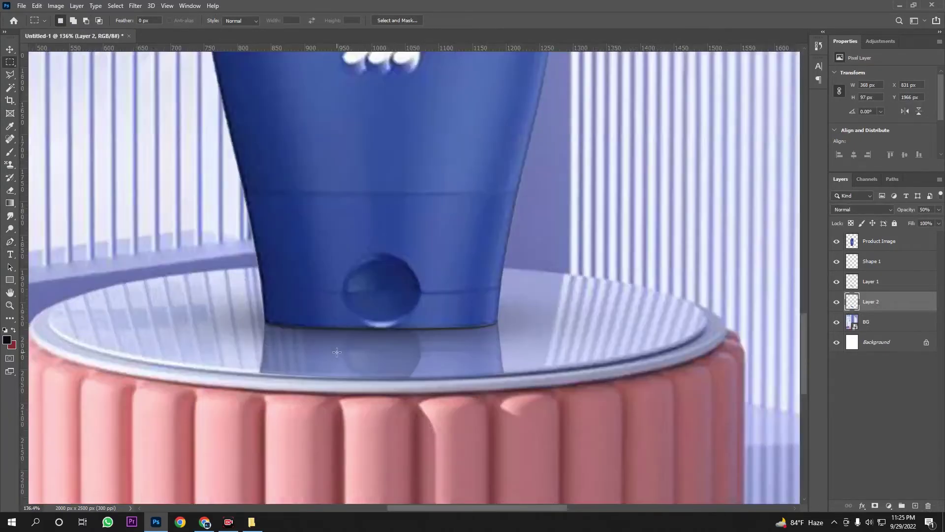
scroll(337, 352, up, 3)
scroll(278, 292, up, 3)
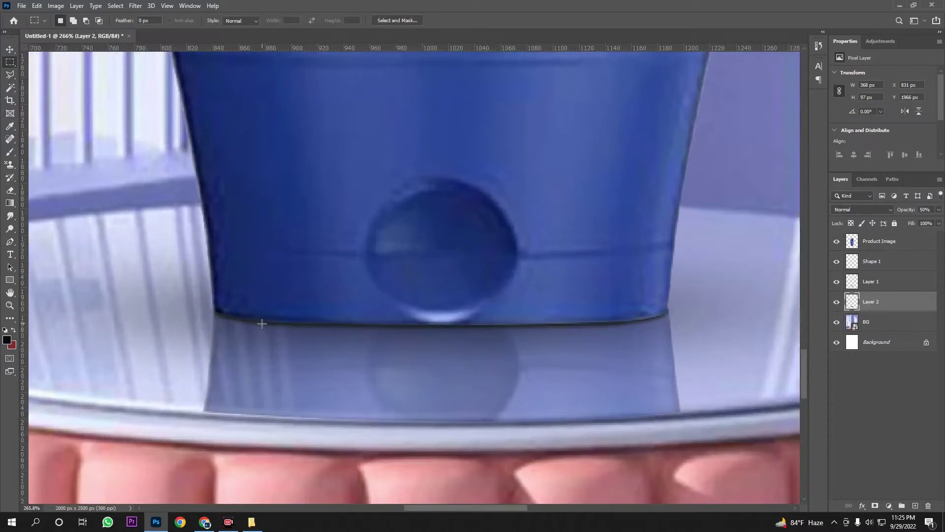
scroll(279, 326, down, 4)
scroll(487, 345, down, 6)
scroll(751, 289, up, 6)
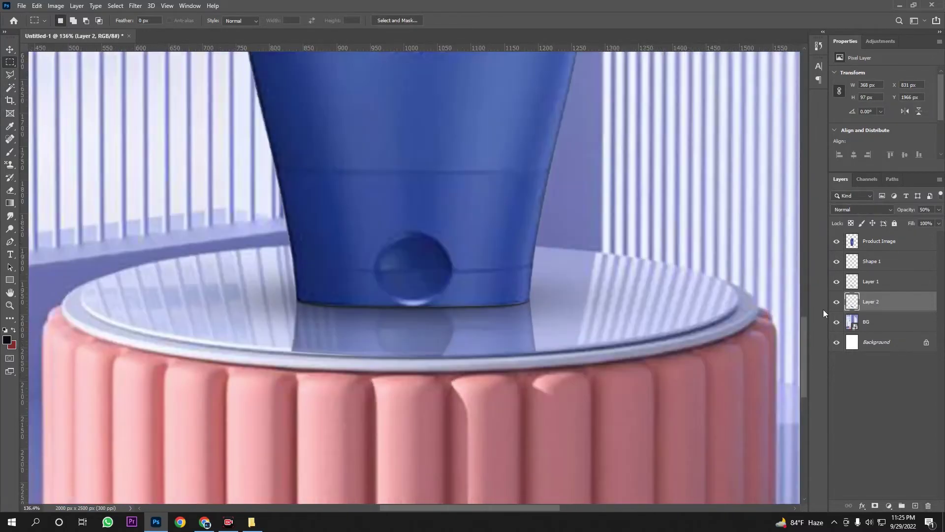
Step: Soften the Layer 2 reflection with a Gaussian Blur of 1.7 pixels radius
click(135, 8)
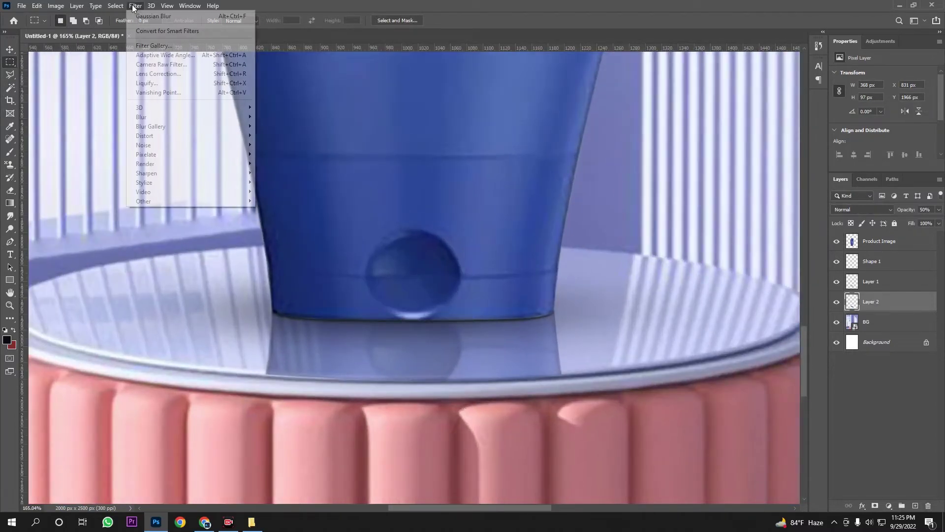
mouse_move(181, 124)
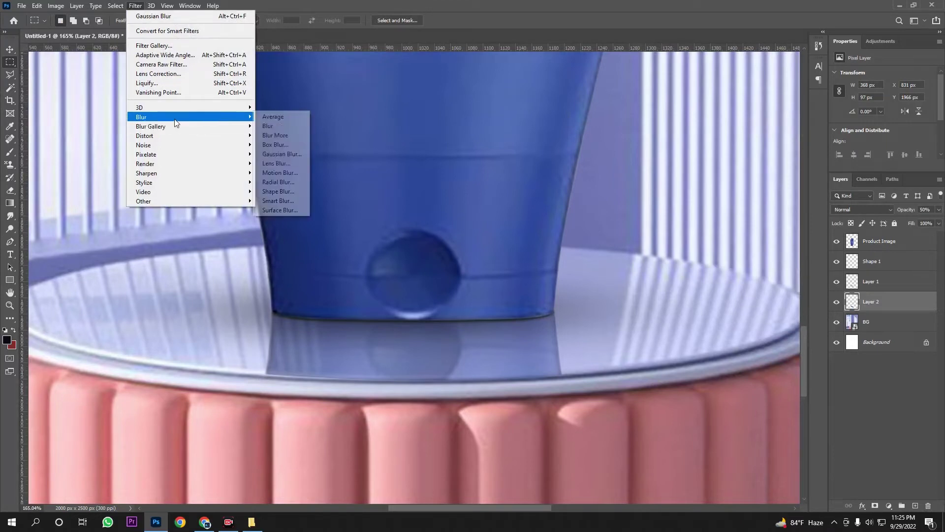
click(287, 159)
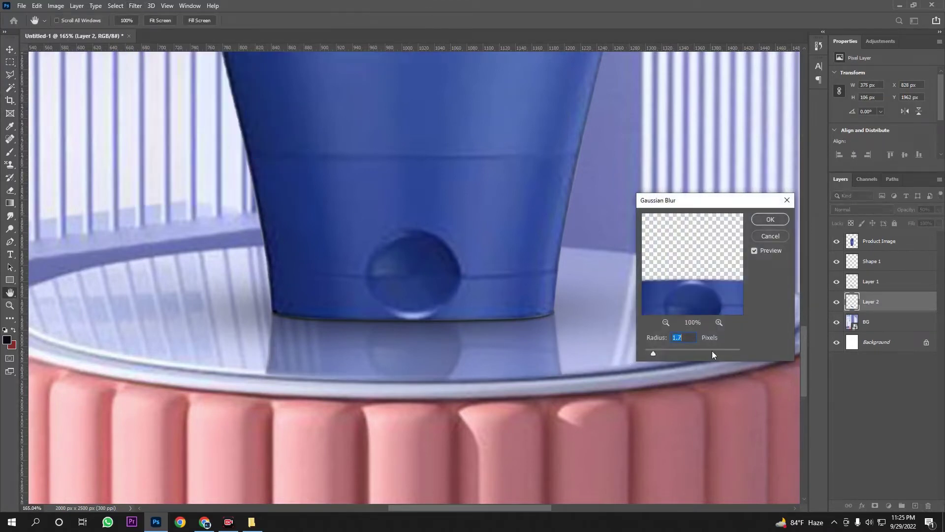
click(768, 222)
key(ctrl+0)
scroll(496, 404, down, 2)
key(m)
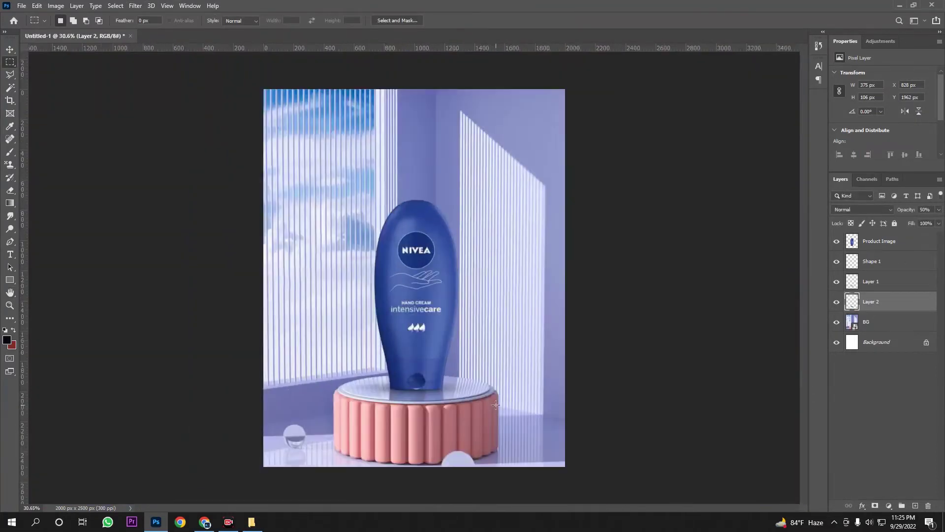
scroll(502, 407, up, 1)
scroll(460, 397, down, 2)
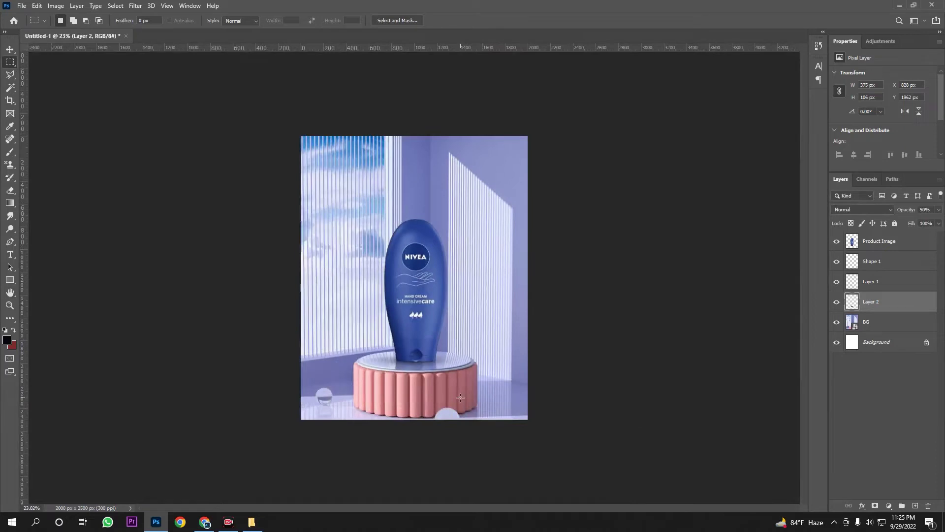
Step: Duplicate the BG layer and rasterize the copy into a pixel layer
scroll(460, 398, up, 1)
scroll(469, 415, up, 2)
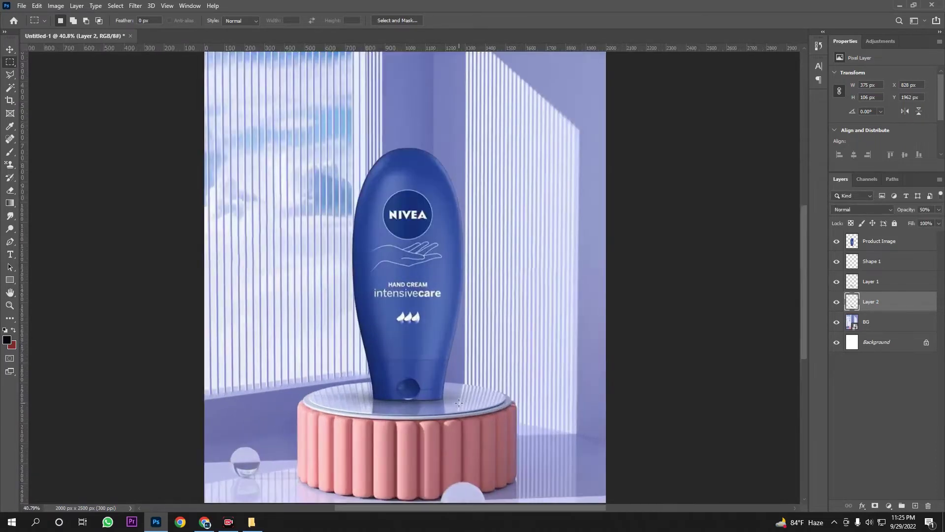
scroll(340, 379, down, 2)
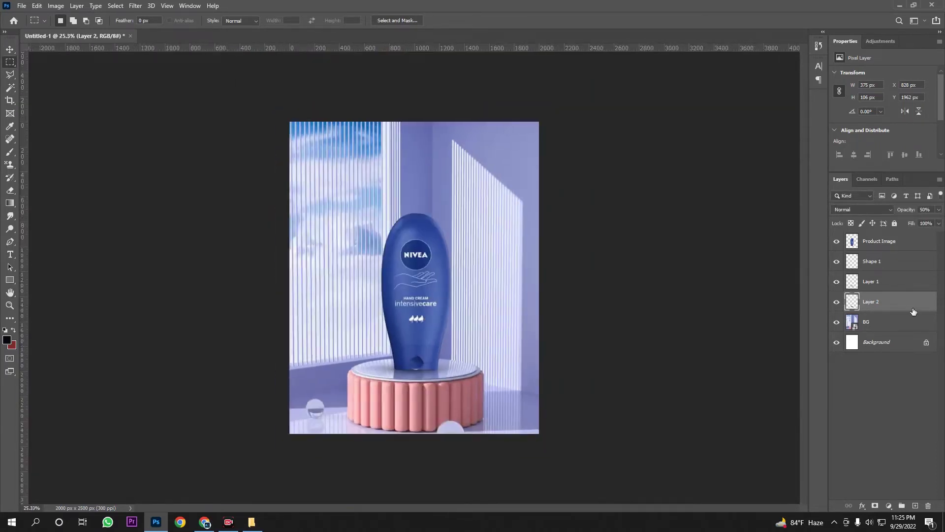
click(885, 325)
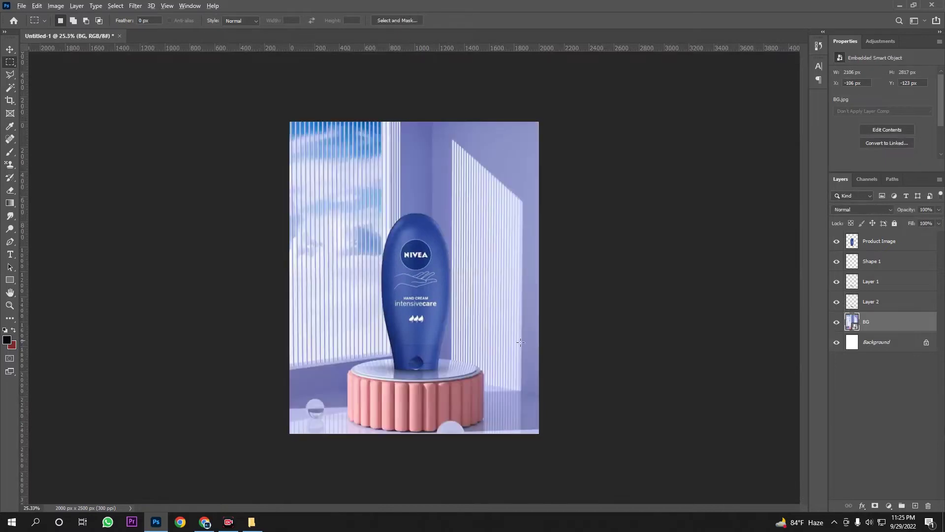
key(ctrl+plus)
drag(902, 327, 916, 504)
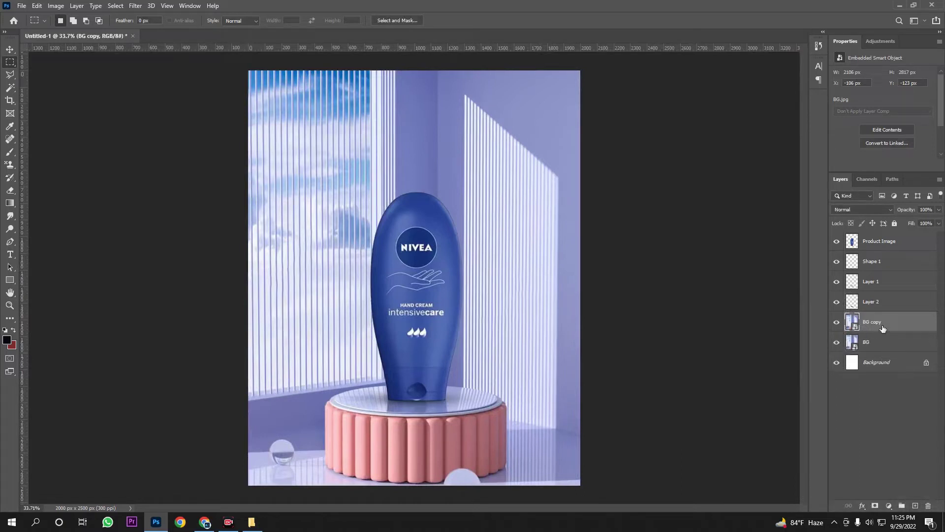
key(ctrl+z)
drag(896, 329, 915, 504)
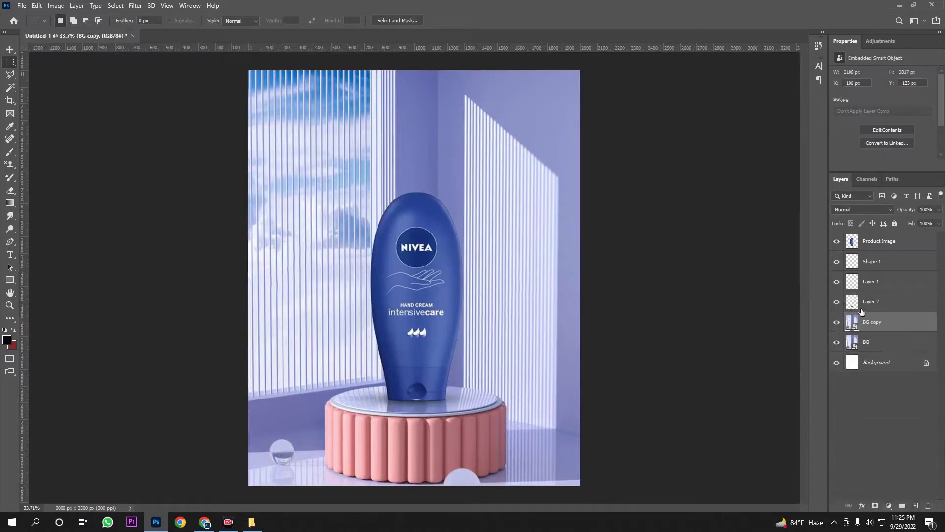
right_click(886, 324)
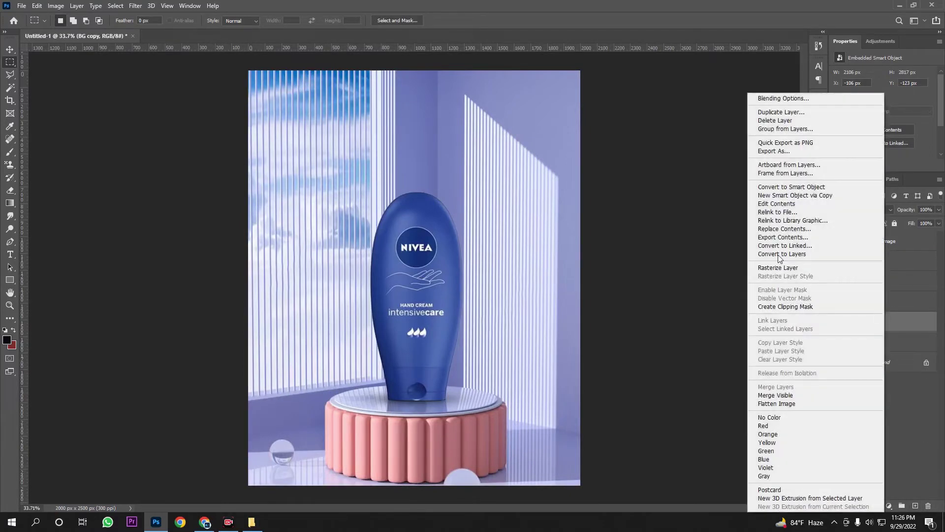
click(780, 269)
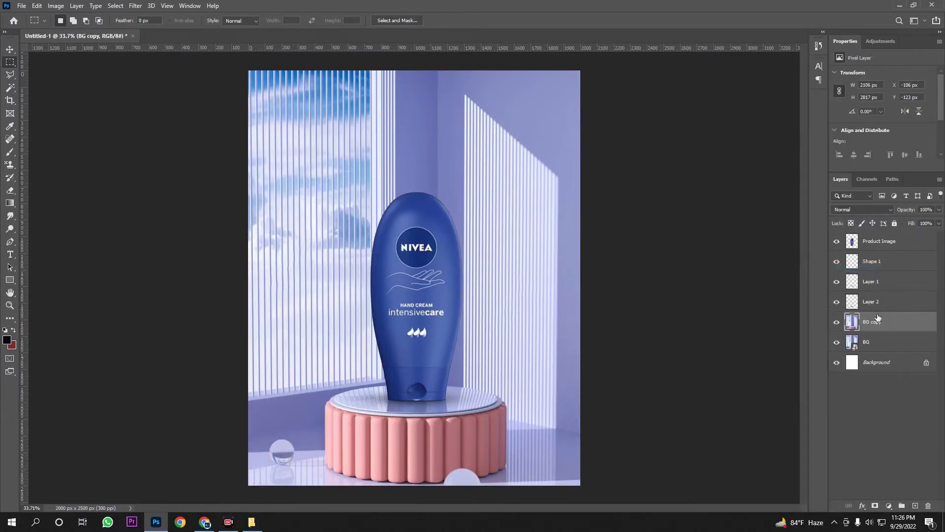
Step: Apply a Lens Blur with a radius of about 15 to the rasterized BG copy layer
click(145, 6)
mouse_move(233, 120)
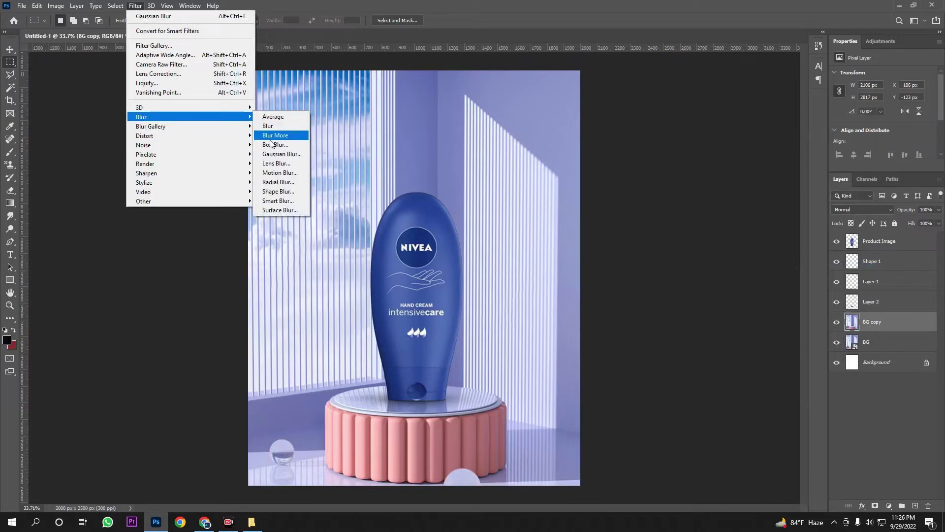
click(276, 164)
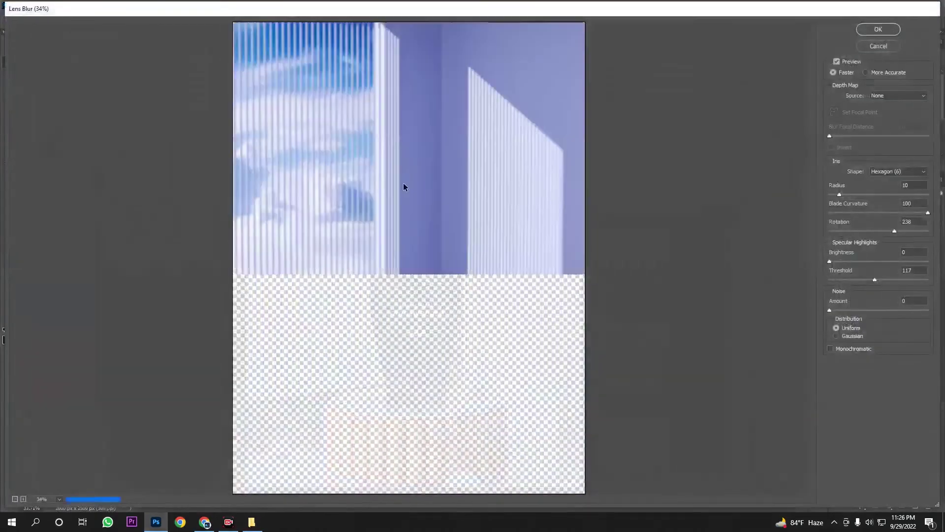
drag(839, 195, 846, 195)
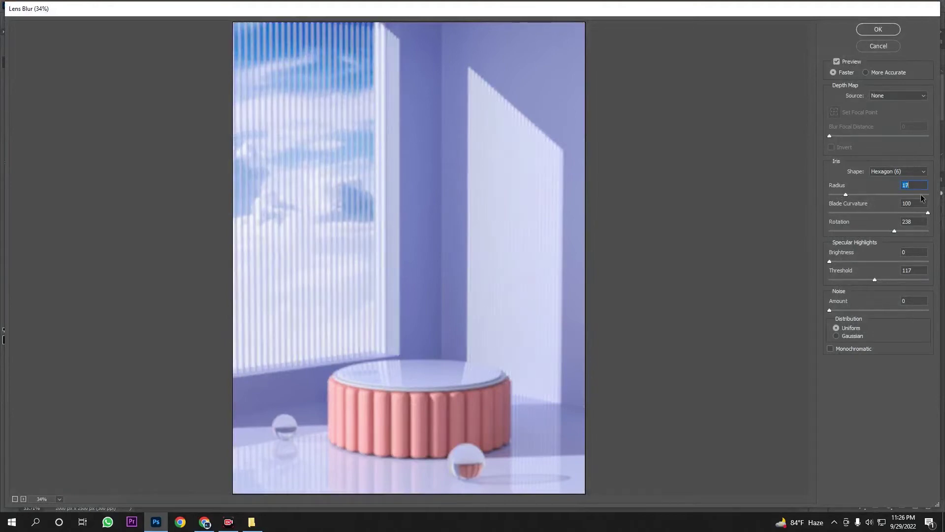
key(Down)
key(Down)
click(879, 45)
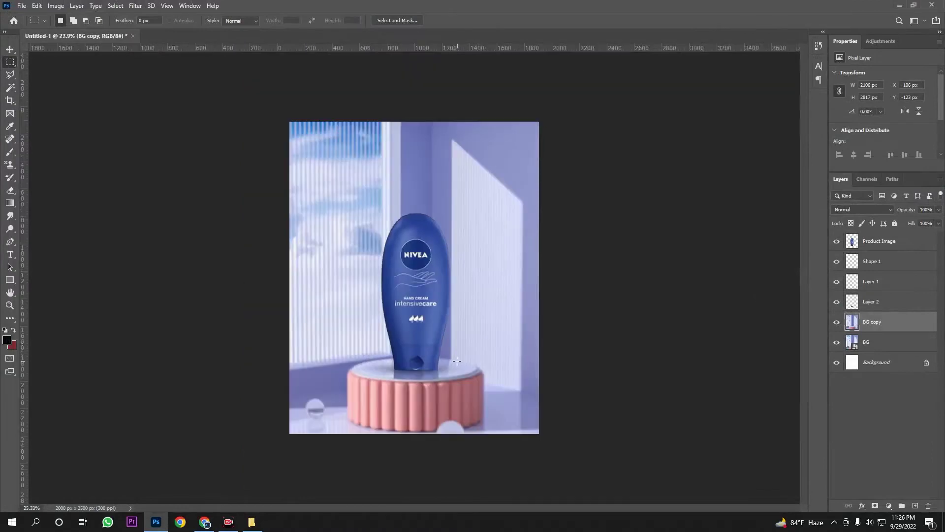
Step: Erase the blurred copy over the pink podium with a soft 0% hardness eraser at 47% opacity, enlarging it to 900 px
scroll(466, 361, up, 1)
scroll(483, 380, down, 2)
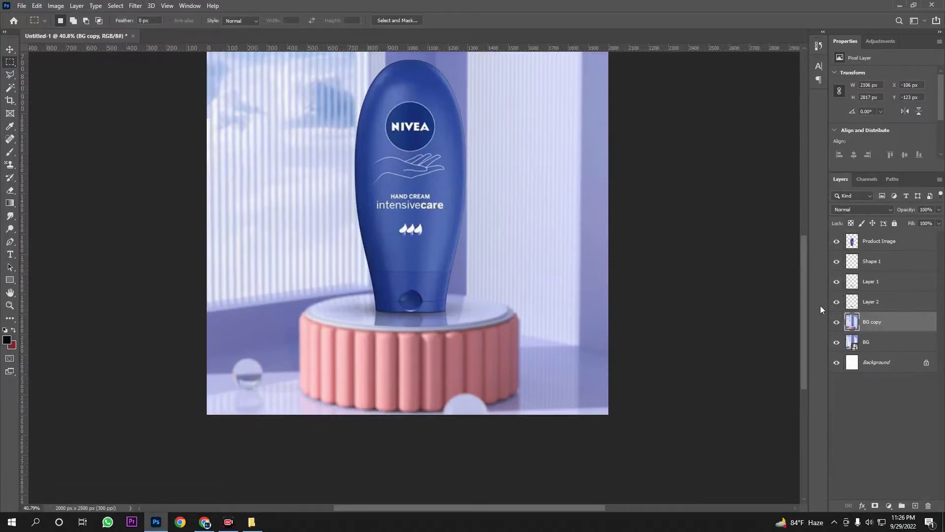
click(10, 191)
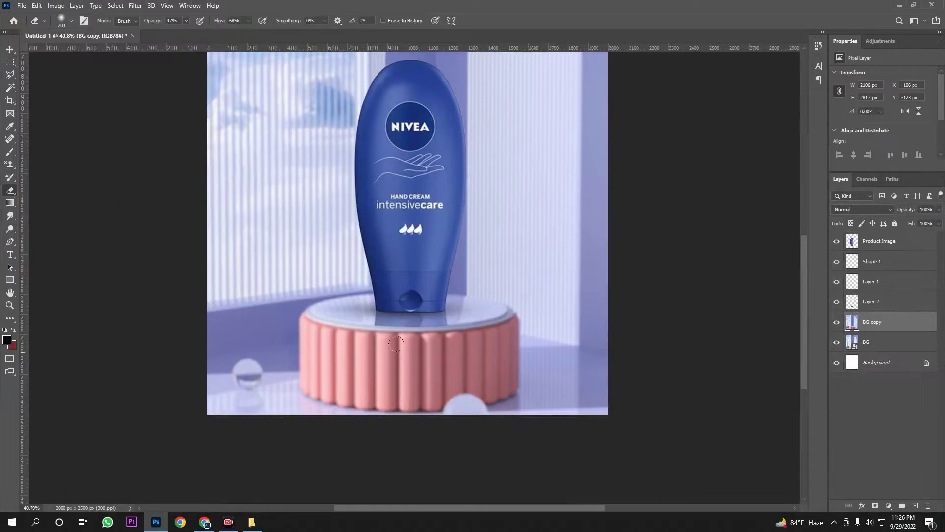
click(71, 20)
drag(107, 51, 114, 51)
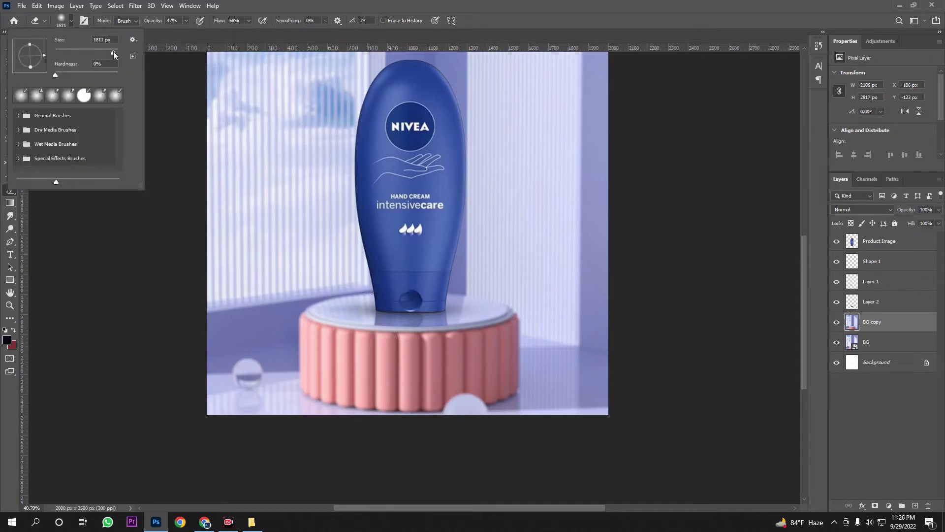
click(377, 325)
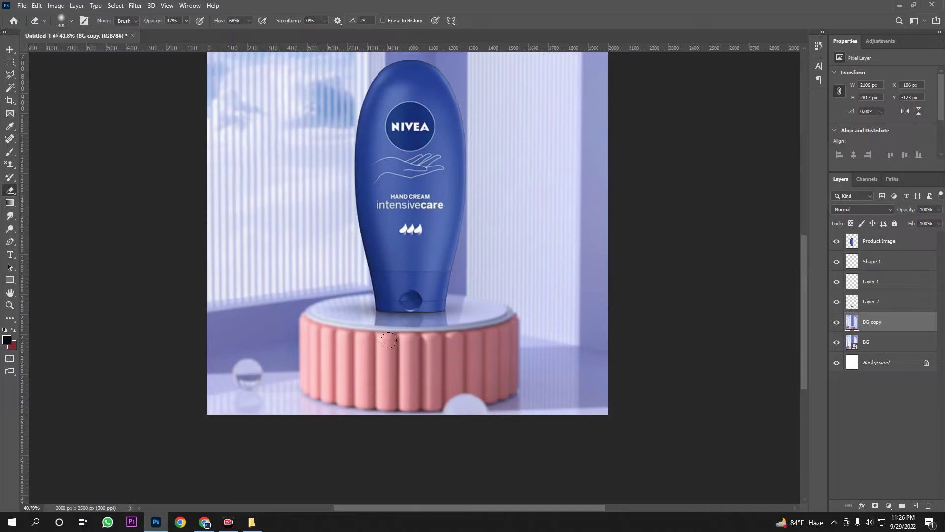
key(bracketright)
key(bracketright)
key(bracketright)
key(bracketright)
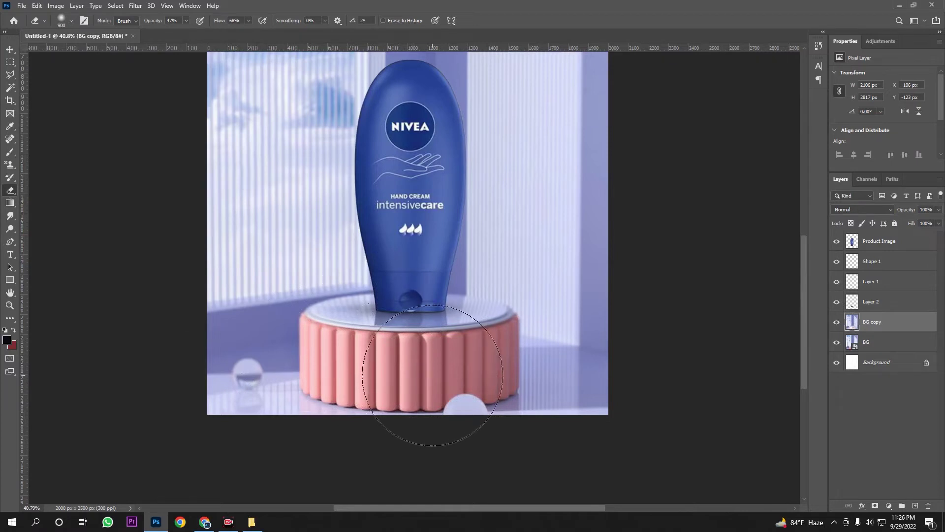
Step: Reduce the eraser to 600 px and erase the blur from the floor around the podium
key(bracketleft)
key(bracketleft)
key(bracketleft)
scroll(410, 323, down, 3)
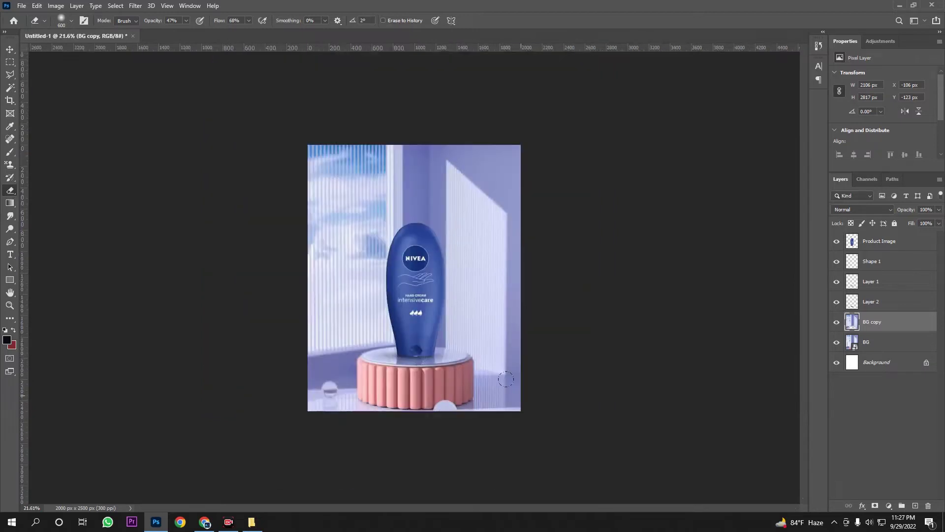
scroll(506, 379, up, 1)
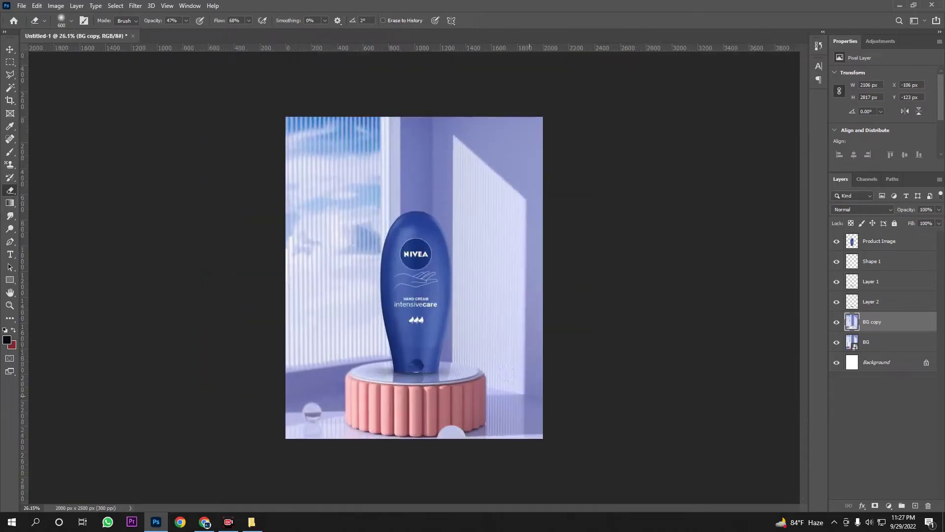
scroll(509, 375, up, 1)
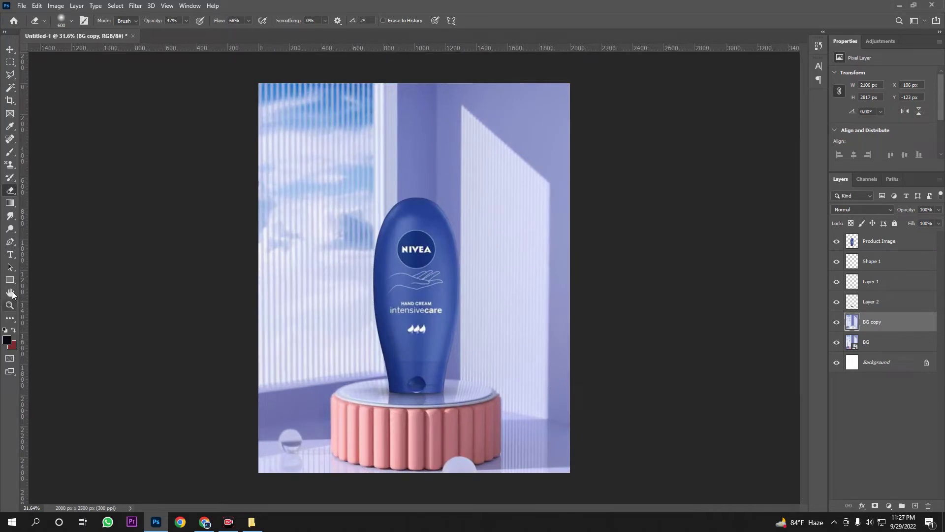
Step: Draw a rectangle about 2042 × 1941 px over the upper part of the poster and remove its stroke
click(10, 281)
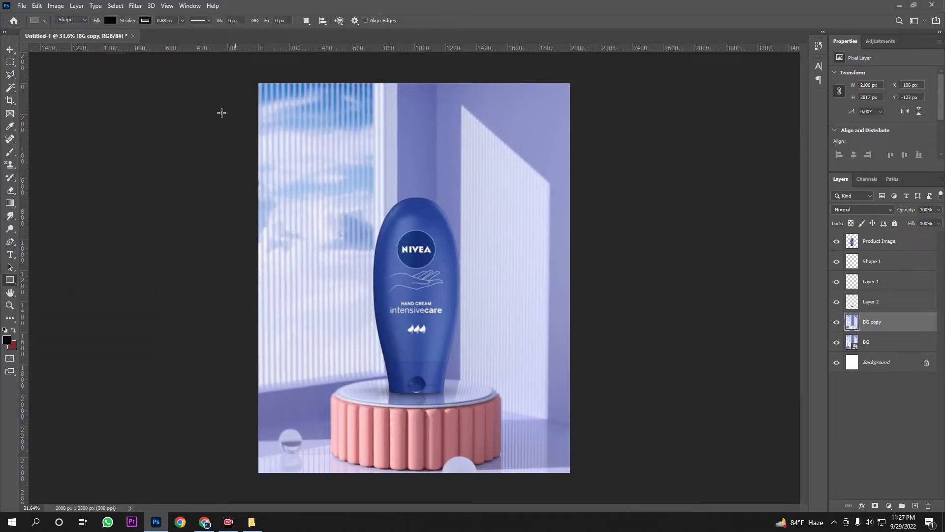
right_click(10, 280)
click(67, 282)
drag(256, 80, 573, 383)
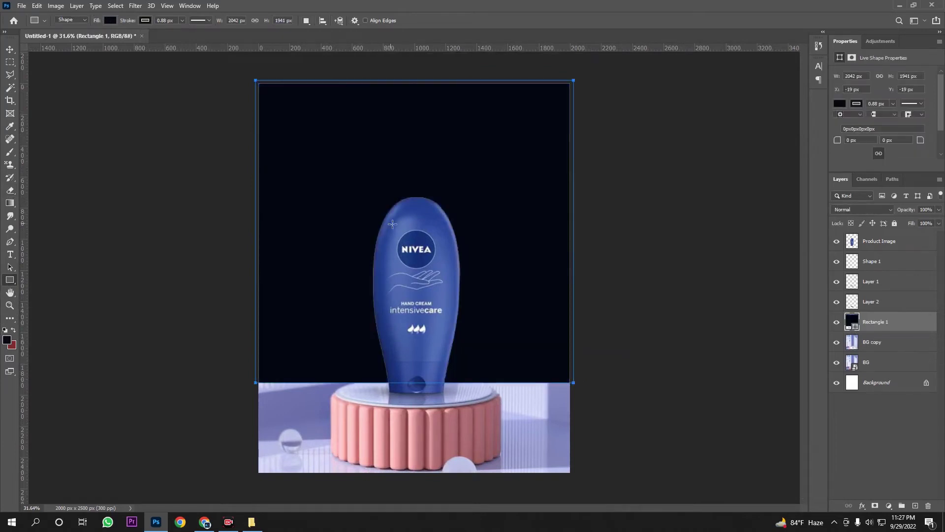
click(146, 21)
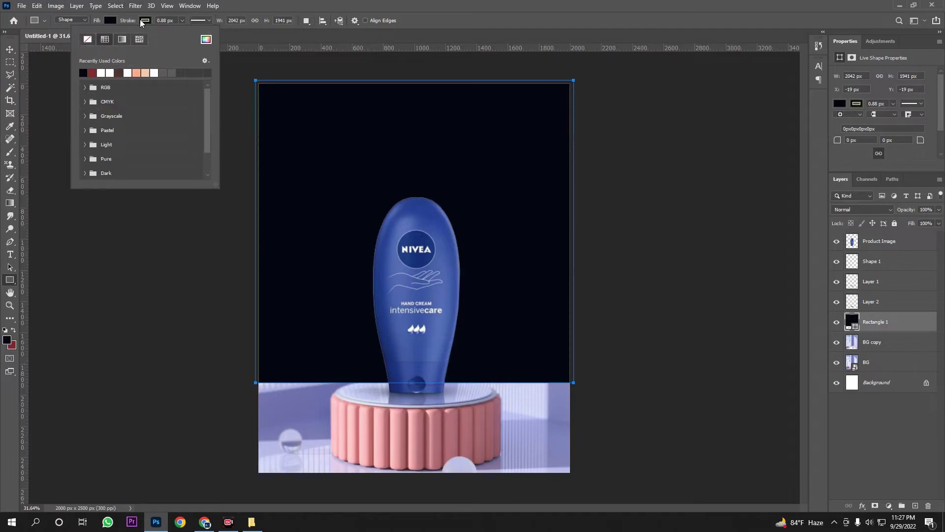
click(89, 38)
Step: Fill the rectangle with a linear dark-to-transparent gradient at an angle of -90°
click(111, 20)
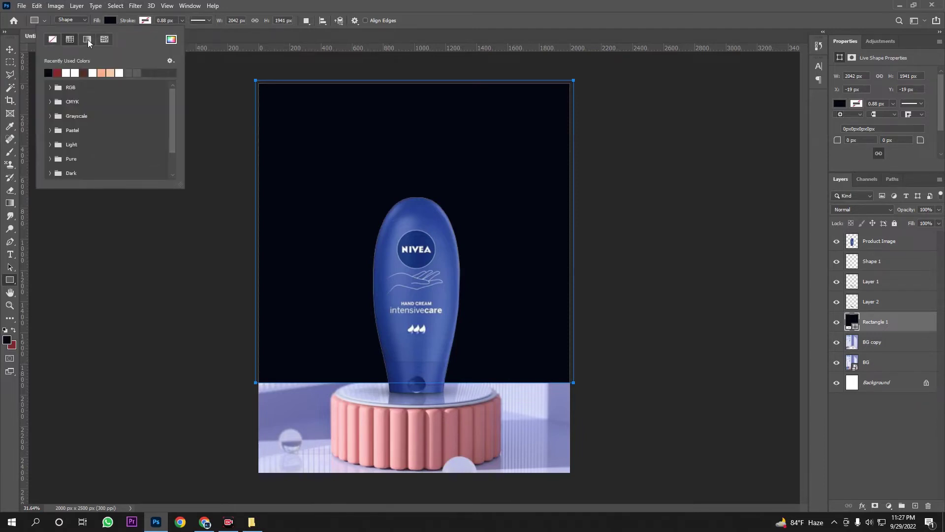
click(87, 39)
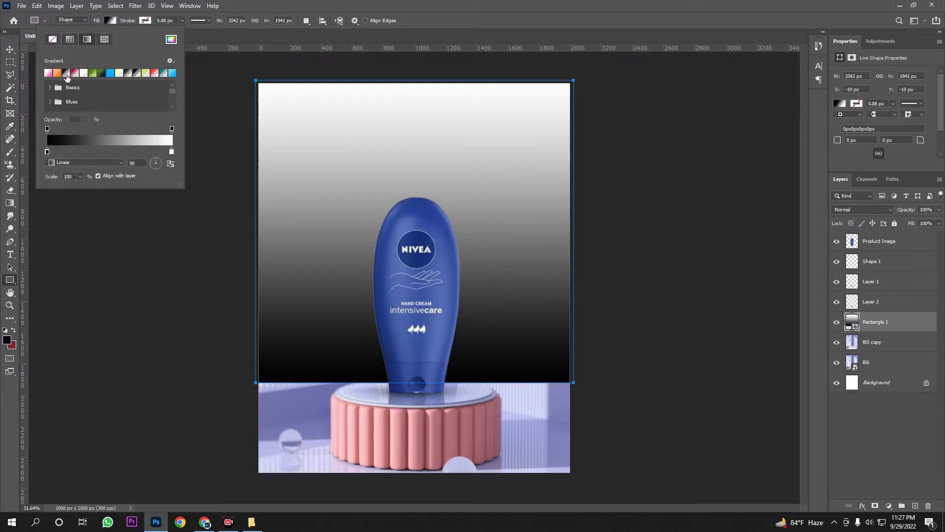
click(66, 73)
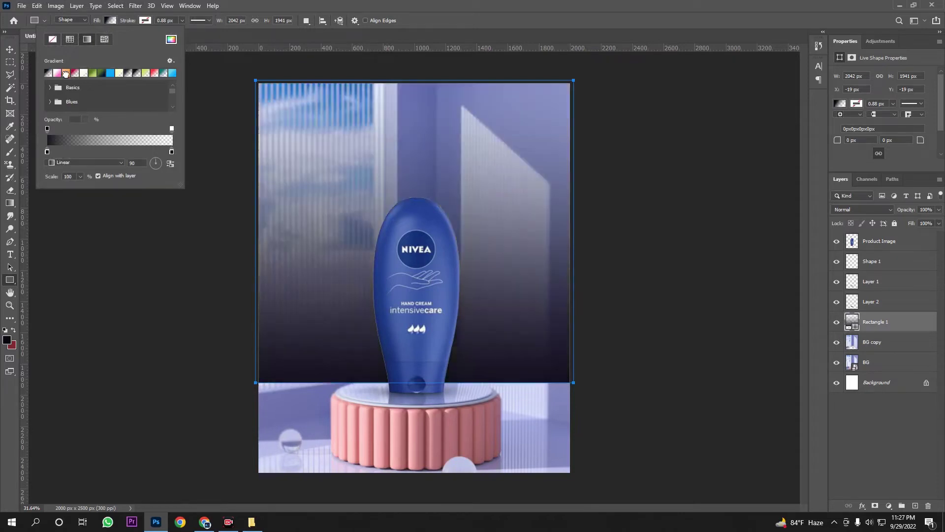
click(156, 168)
click(124, 164)
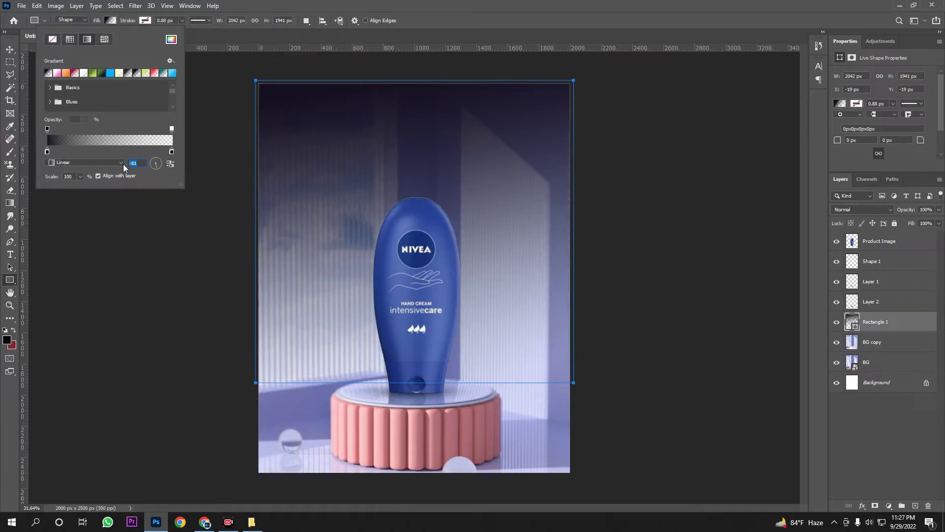
text(-90)
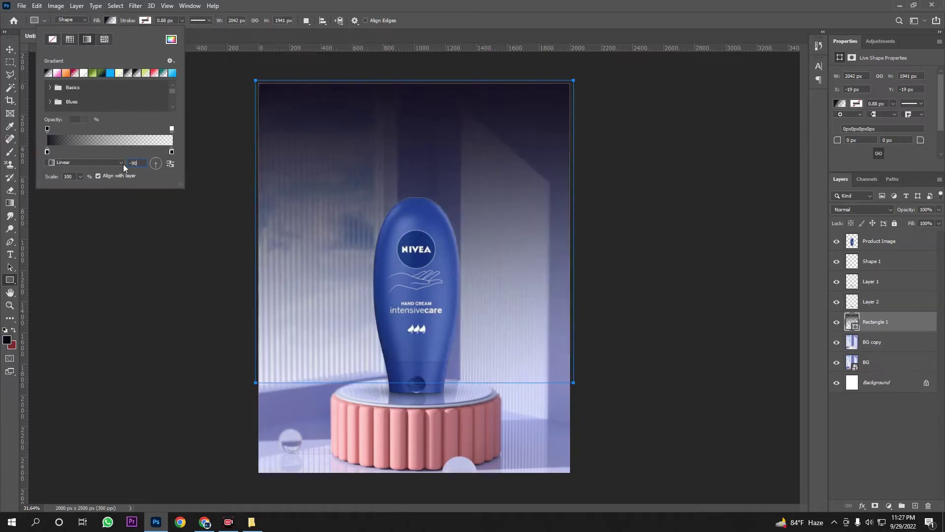
click(48, 153)
click(888, 411)
Step: Open the rectangle's gradient for editing and set its starting color stop to white (ffffff)
double_click(853, 324)
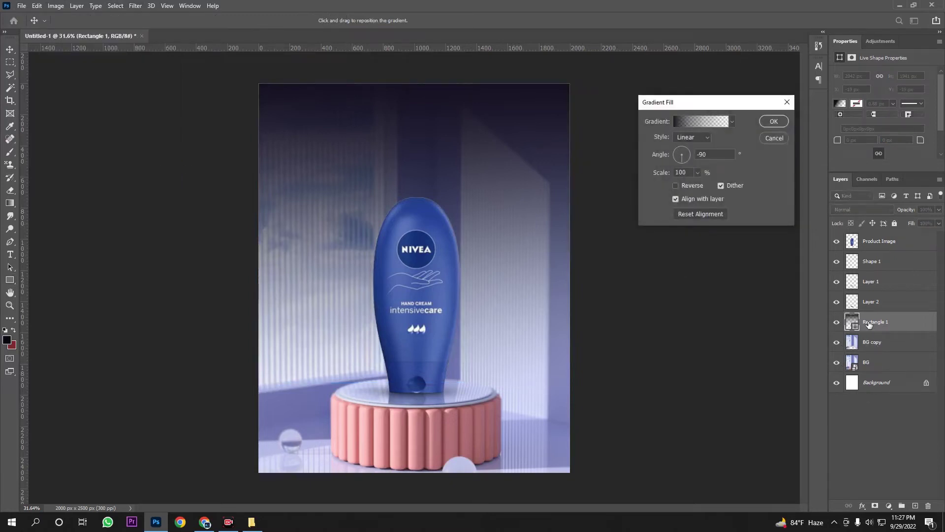
click(675, 122)
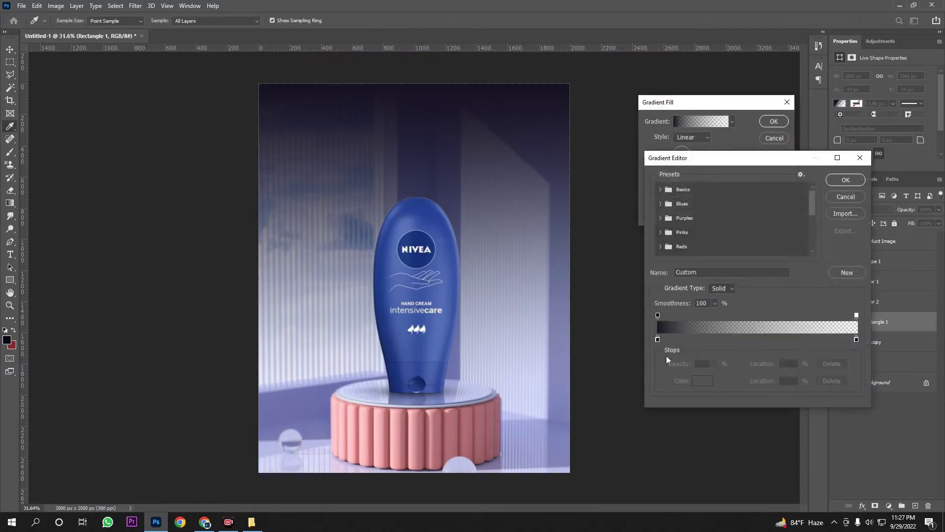
double_click(658, 340)
drag(689, 222, 685, 112)
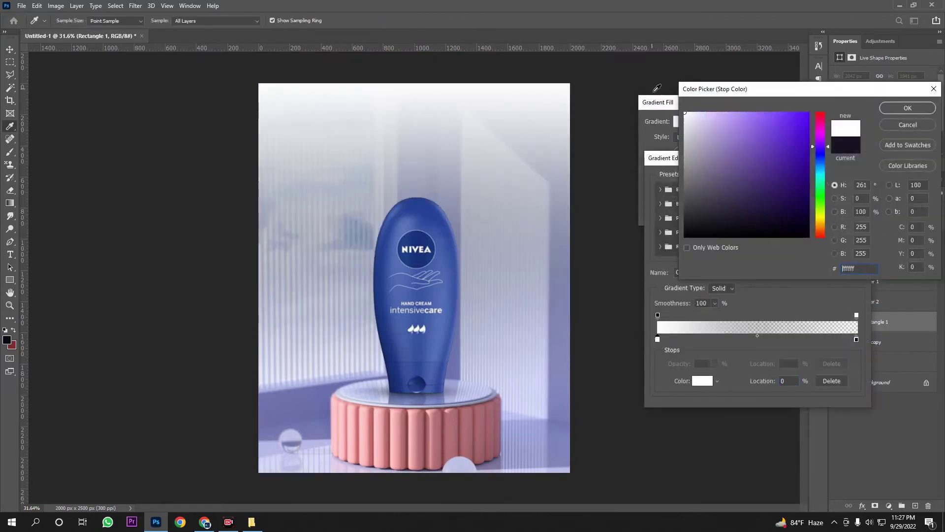
click(908, 107)
Step: Set the gradient's end color stop to white as well and apply the gradient fill
double_click(856, 340)
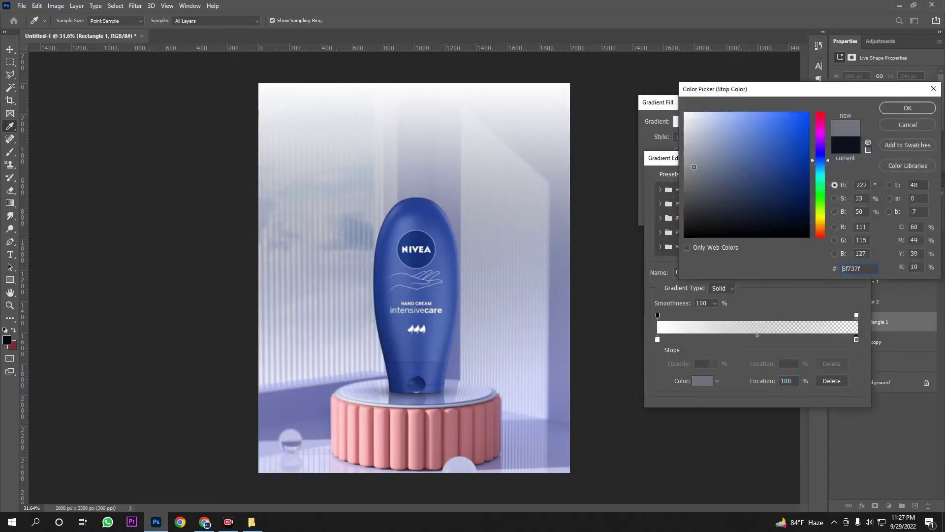
click(684, 113)
click(909, 109)
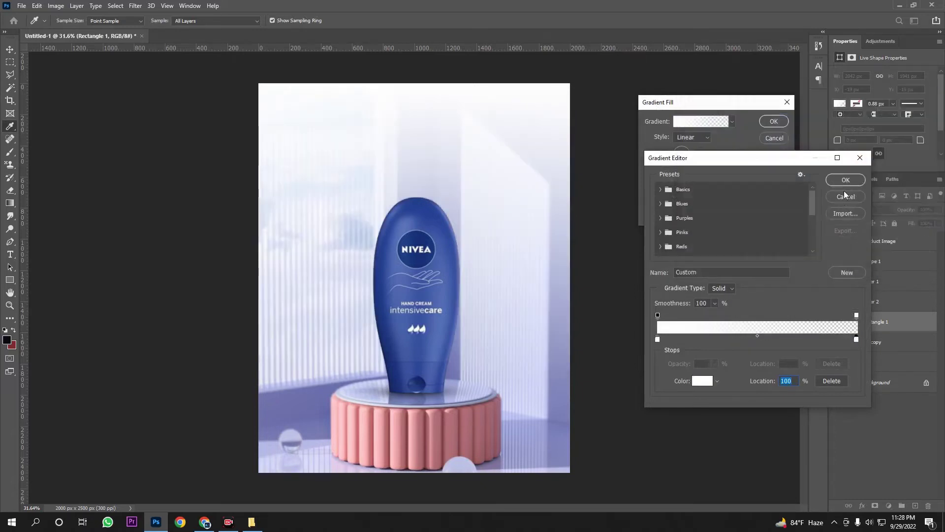
click(843, 181)
click(773, 121)
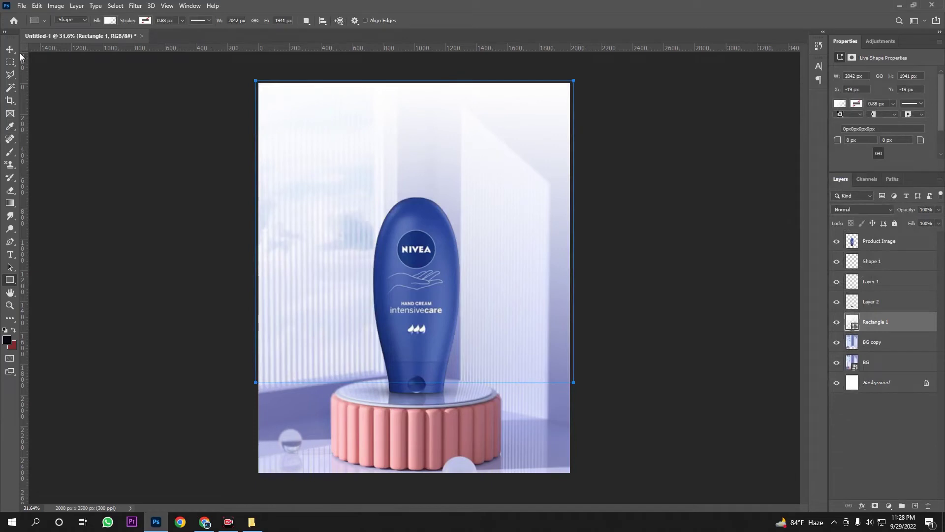
Step: Lower the opacity of the white gradient rectangle layer to about 84%
key(v)
scroll(538, 306, down, 3)
scroll(590, 323, up, 1)
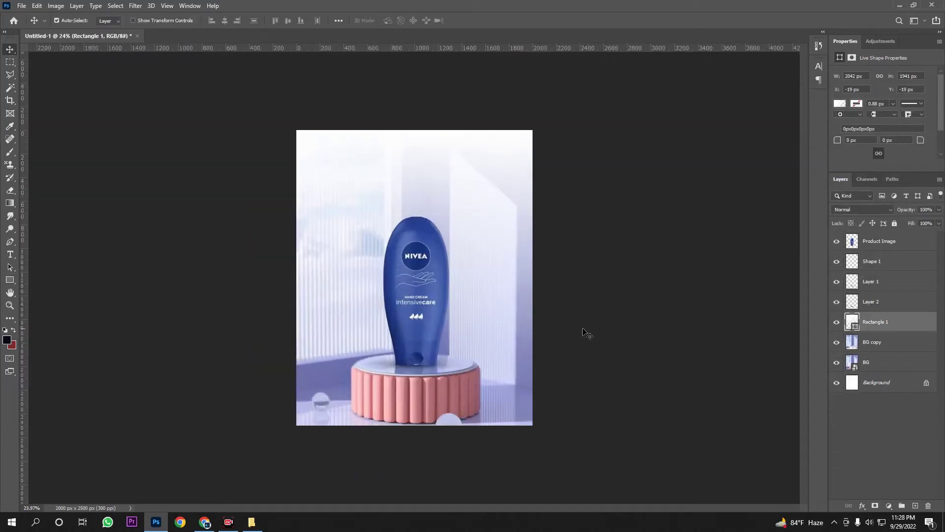
scroll(587, 334, up, 1)
drag(910, 213, 903, 212)
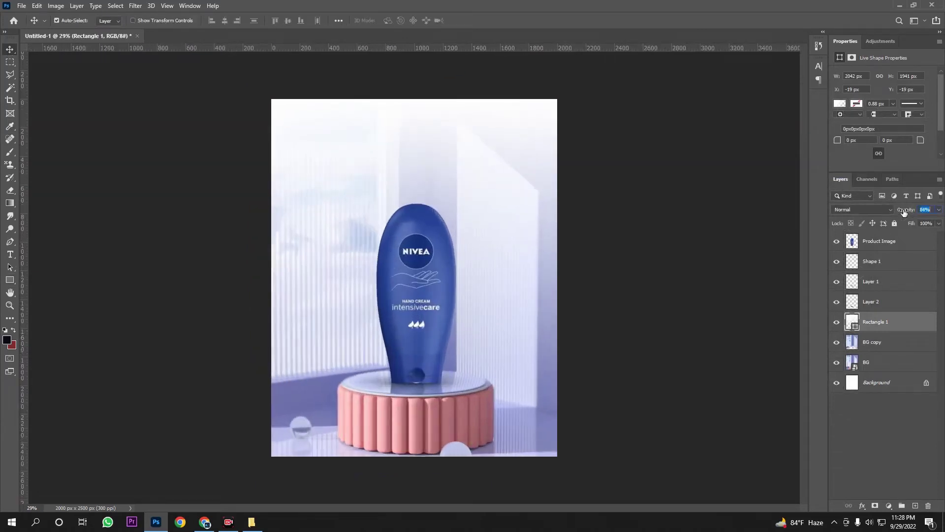
Step: Set the opacity of the white gradient rectangle layer to 75%
click(933, 209)
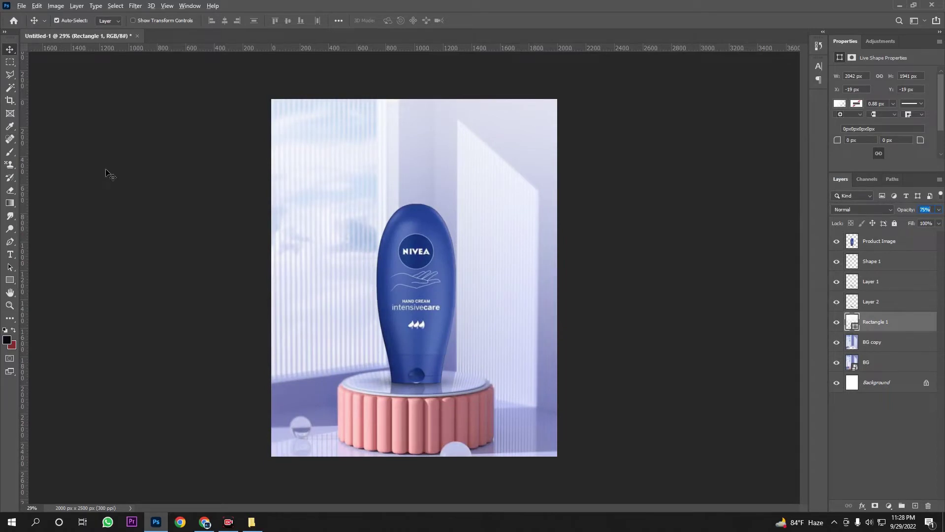
key(ctrl+minus)
key(ctrl+minus)
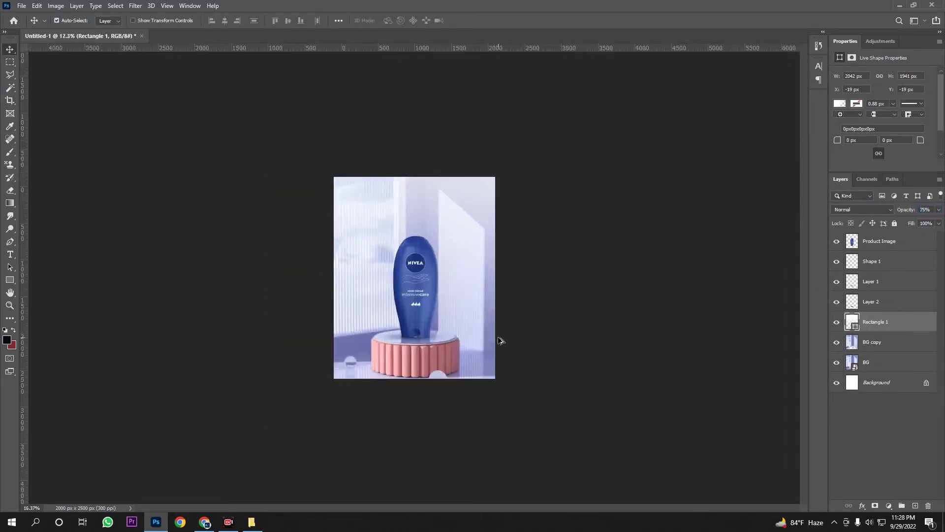
key(ctrl+plus)
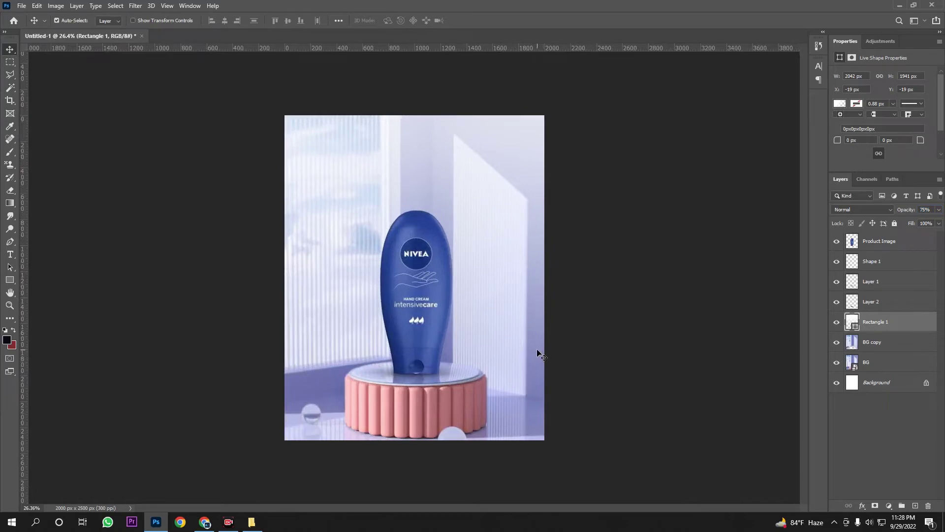
key(ctrl+plus)
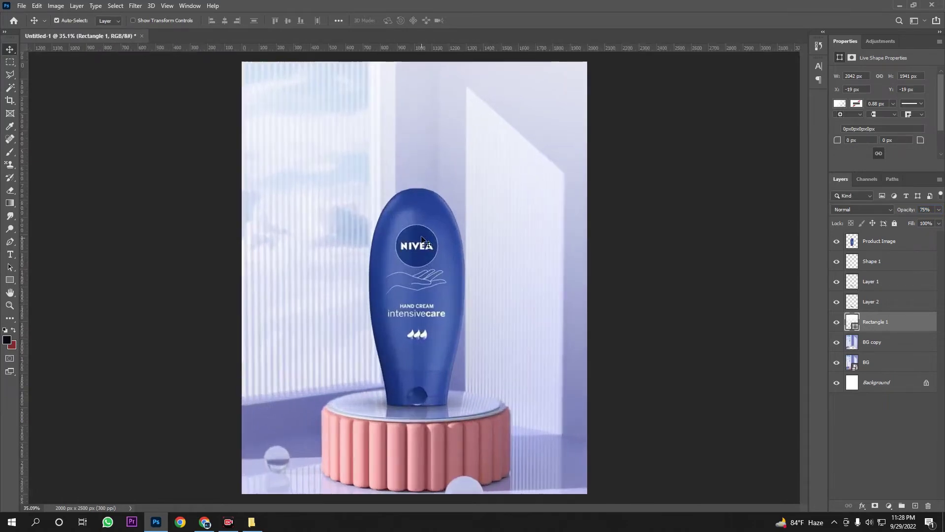
scroll(423, 409, up, 3)
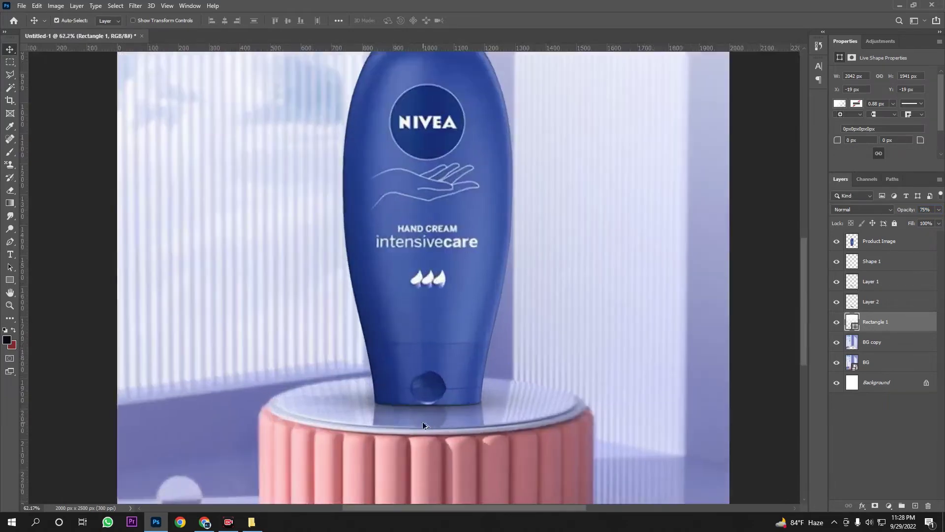
scroll(422, 421, down, 4)
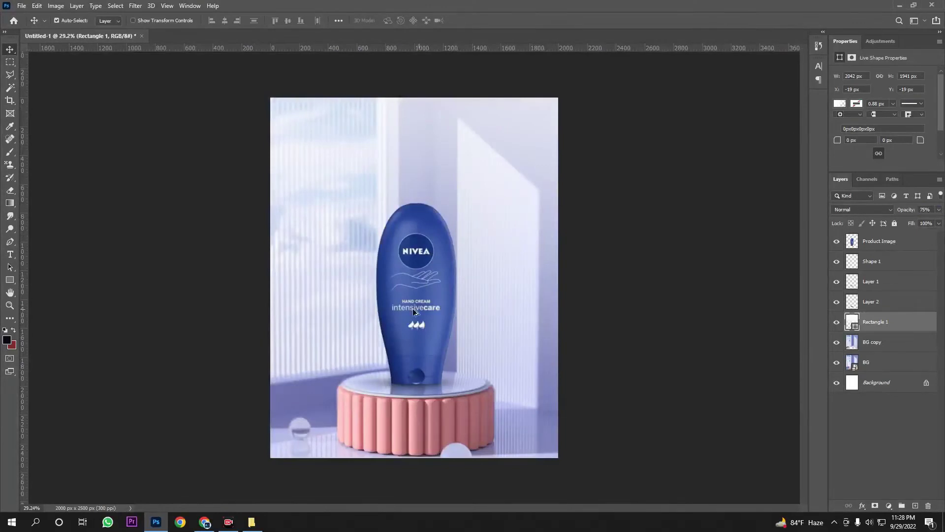
Step: Open the Product Image layer in the Camera Raw filter and set exposure +0.15, contrast +4 and vibrance -6
click(869, 245)
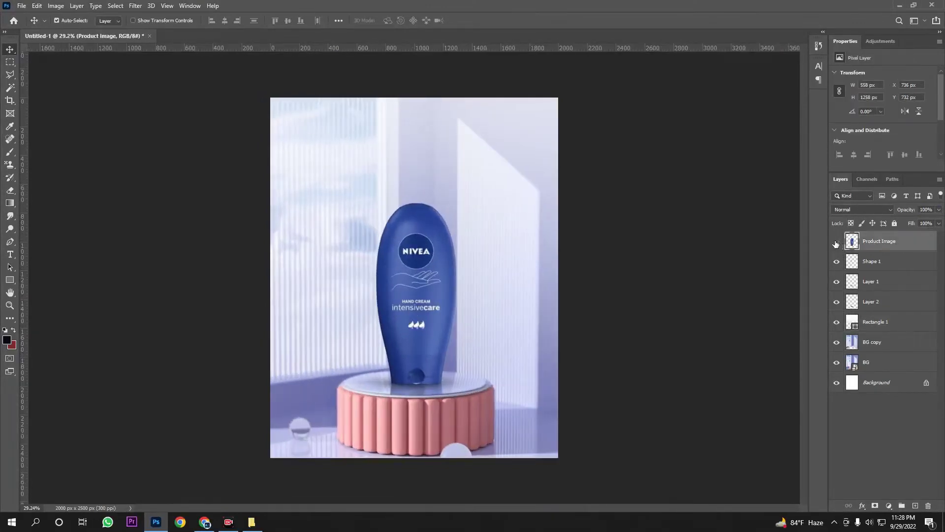
click(136, 6)
click(153, 66)
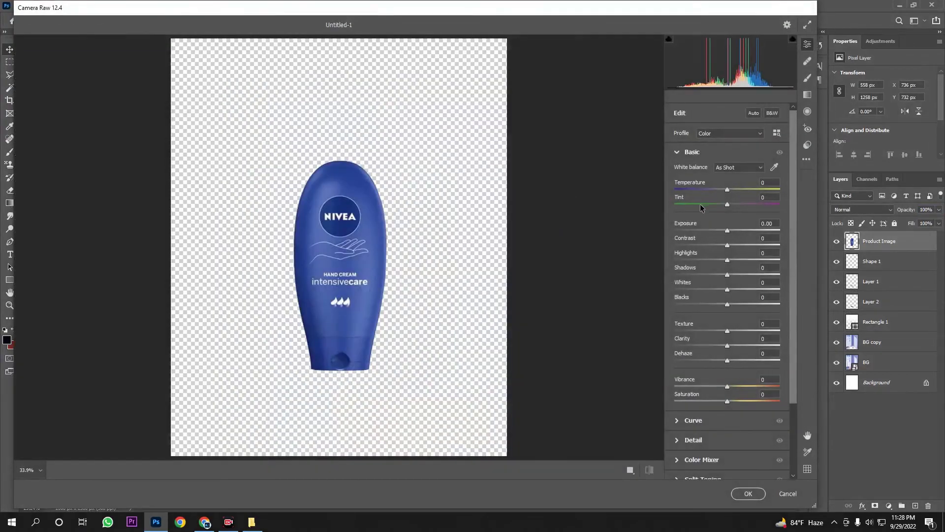
drag(727, 230, 730, 249)
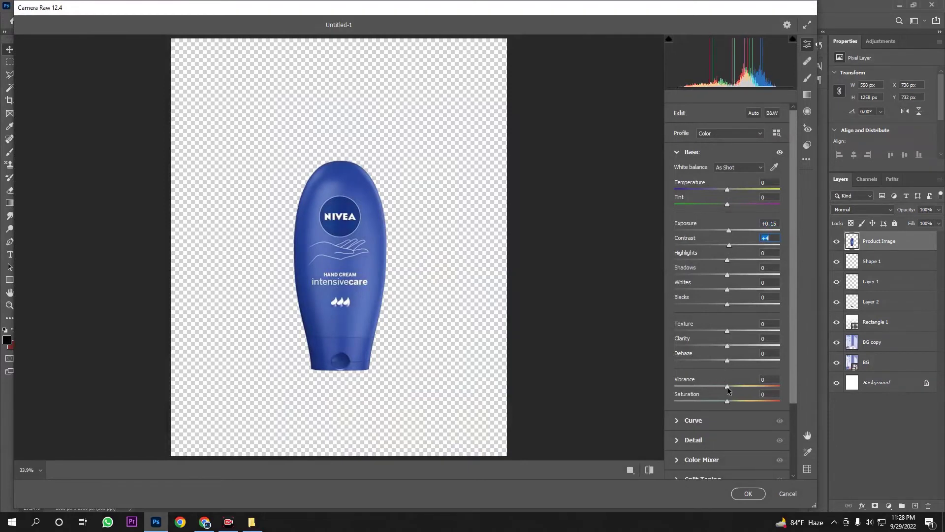
drag(728, 387, 725, 387)
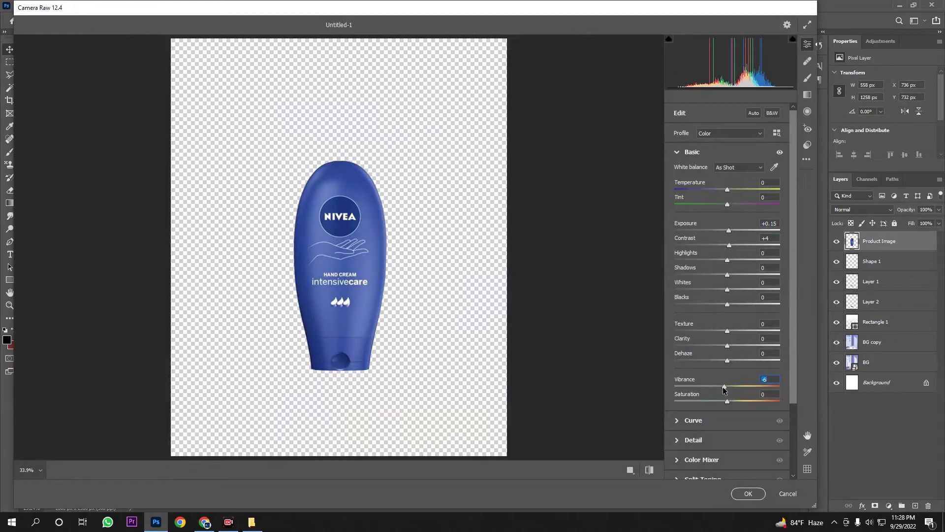
Step: Set the tube's exposure to +0.25, highlights to +7 and shadows to +6, fine-tune its vibrance, and apply the Camera Raw filter
click(710, 441)
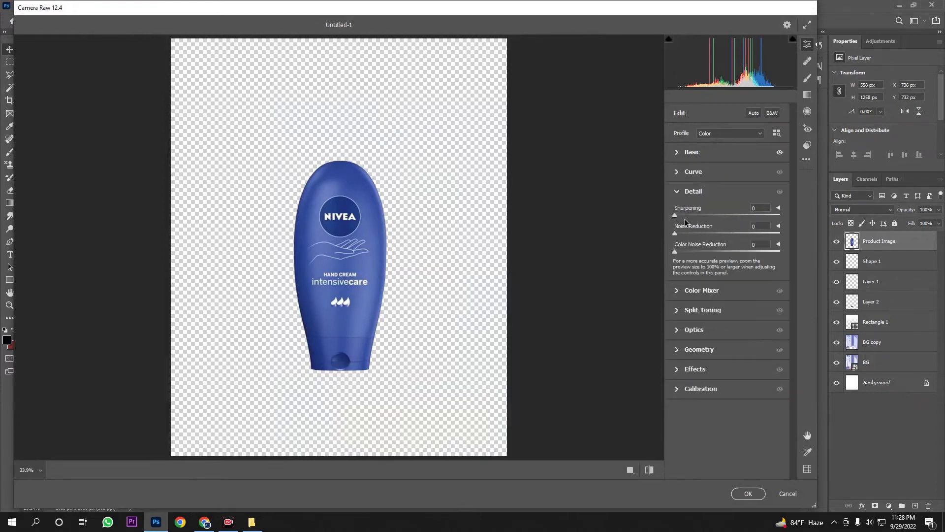
click(692, 151)
drag(730, 230, 733, 232)
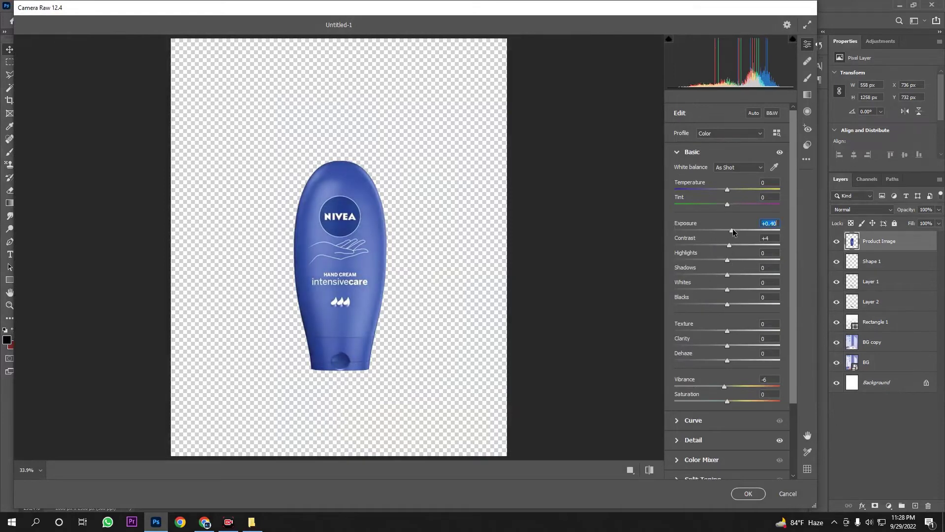
drag(727, 260, 731, 276)
drag(732, 231, 730, 232)
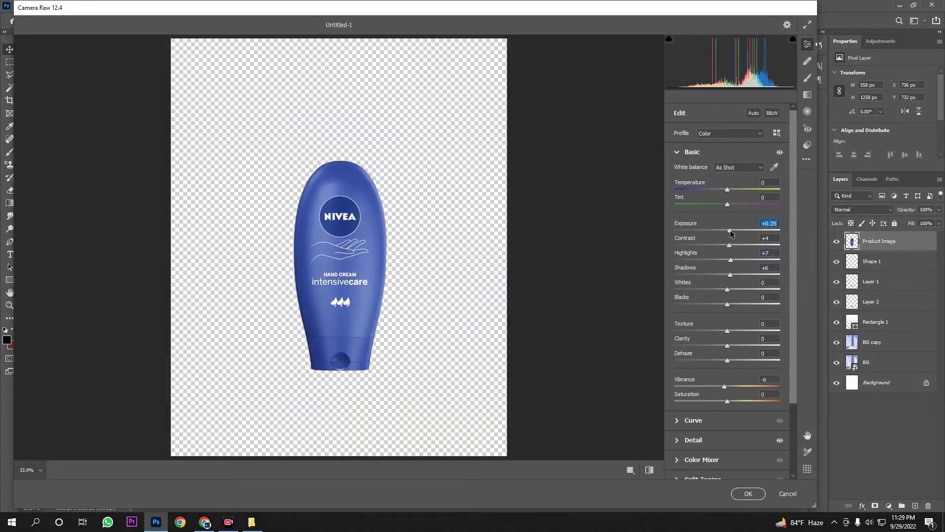
drag(724, 388, 725, 388)
click(748, 493)
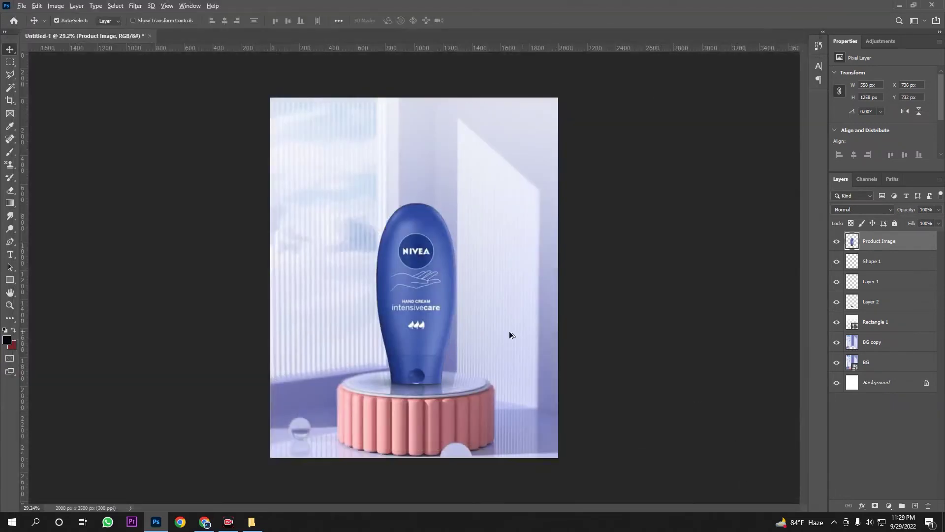
scroll(509, 355, up, 1)
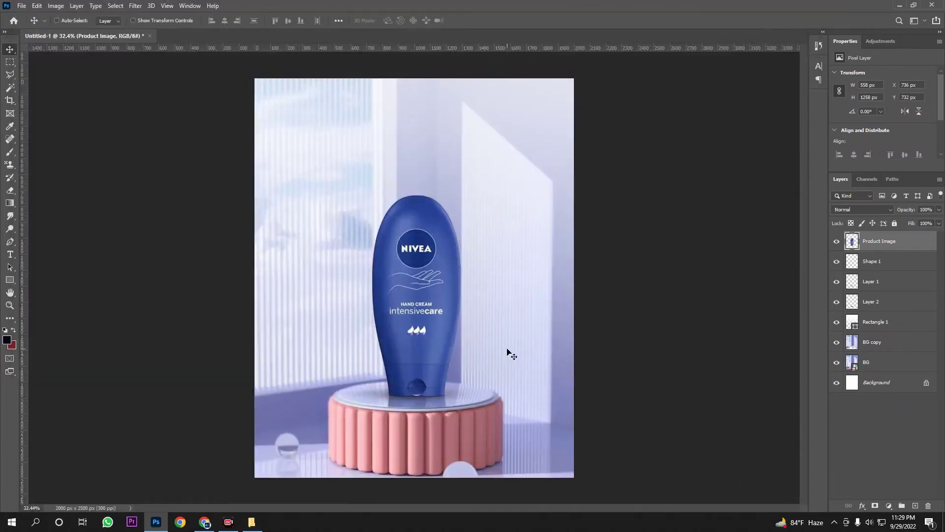
key(ctrl)
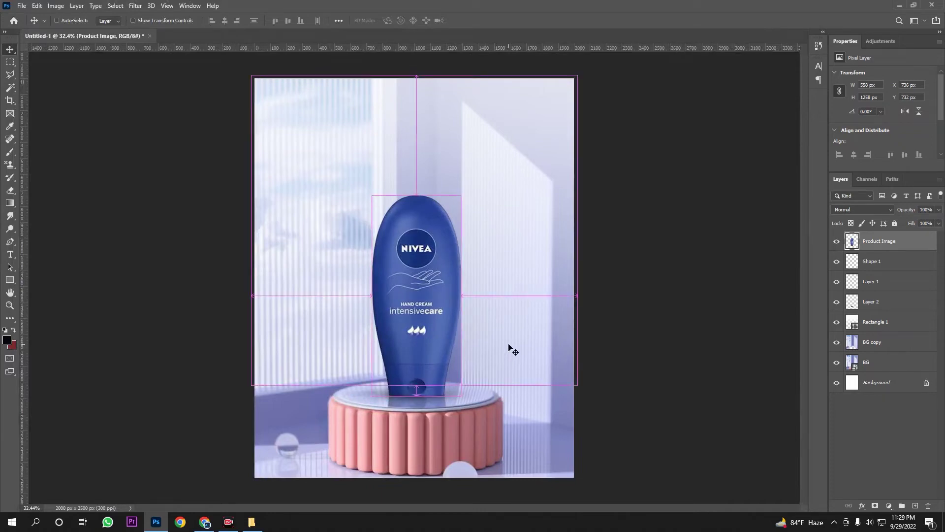
scroll(487, 340, up, 1)
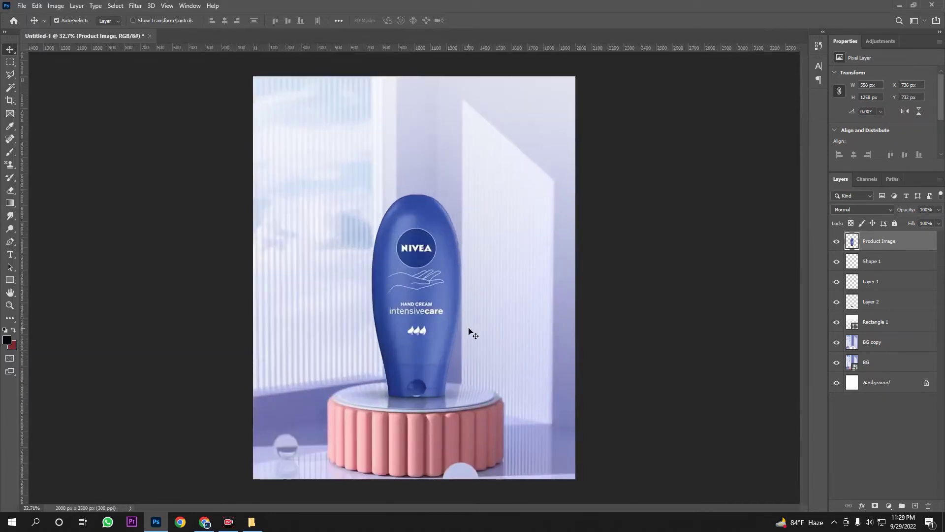
scroll(469, 328, up, 8)
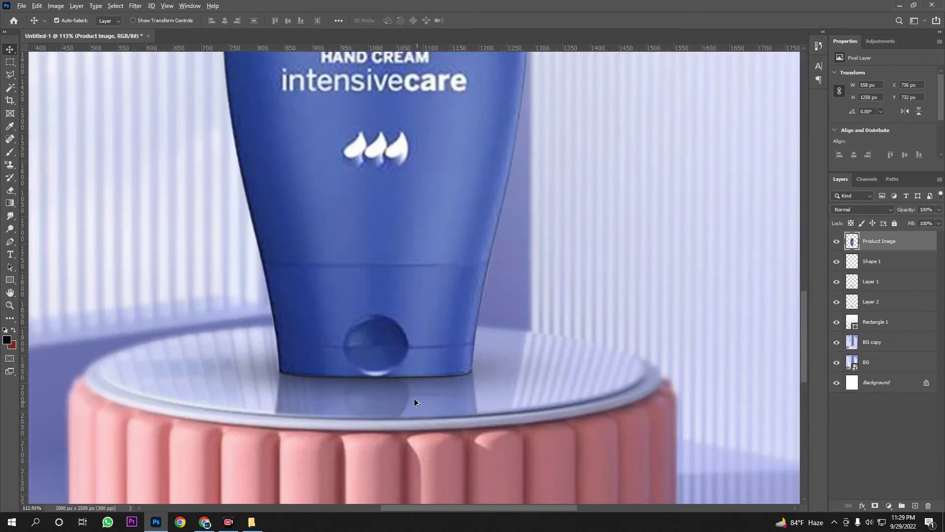
key(ctrl+0)
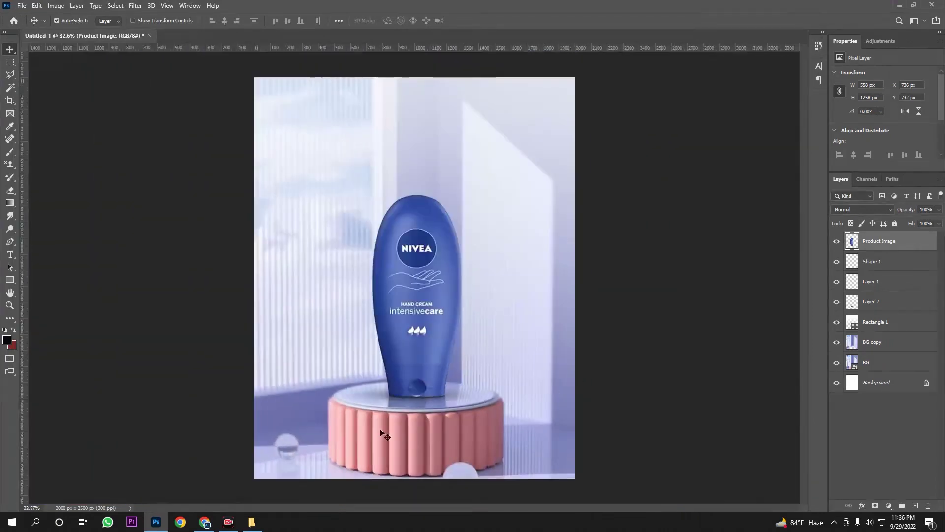
Step: Place Feather-01.png from the New Design folder into the poster and rasterize its layer
click(251, 522)
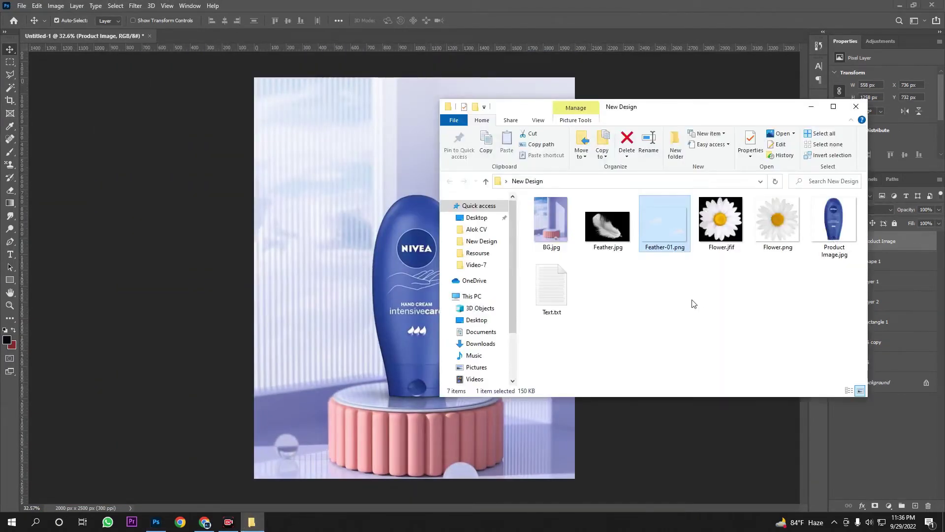
drag(664, 231, 379, 278)
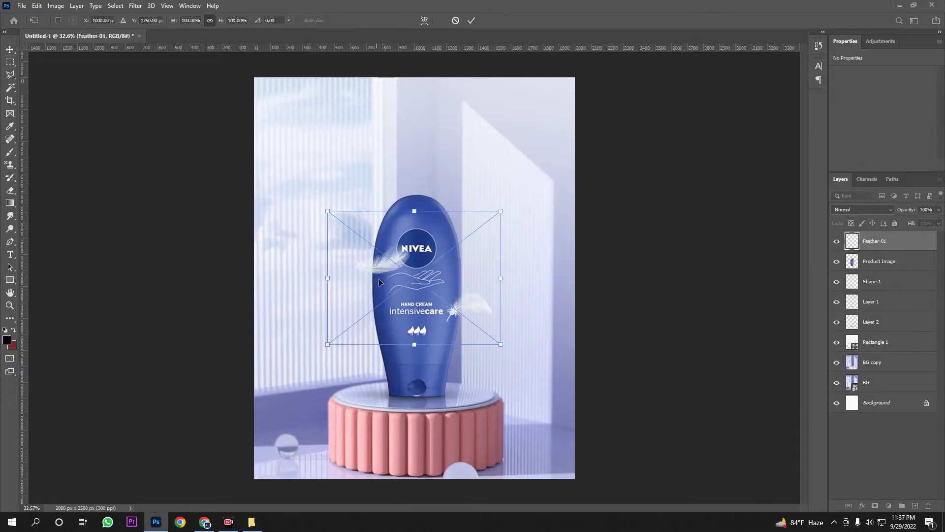
key(Return)
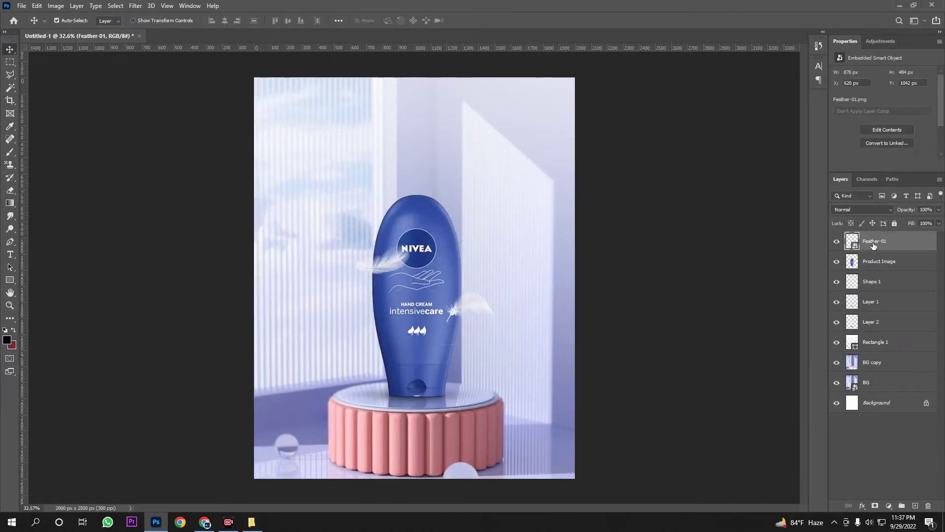
right_click(874, 245)
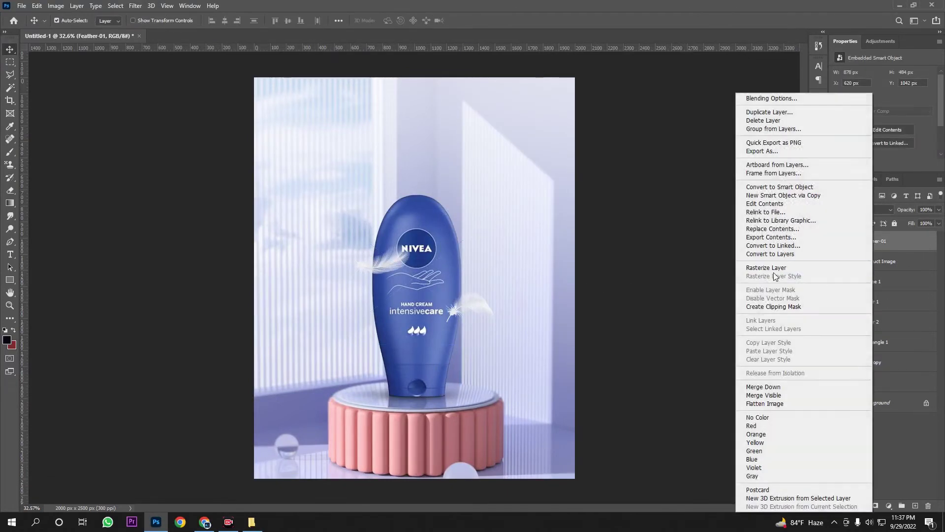
click(793, 268)
Step: Select the left feather with a rectangular marquee, cut it to its own layer and shift it over the tube's hand drawing
scroll(387, 254, up, 2)
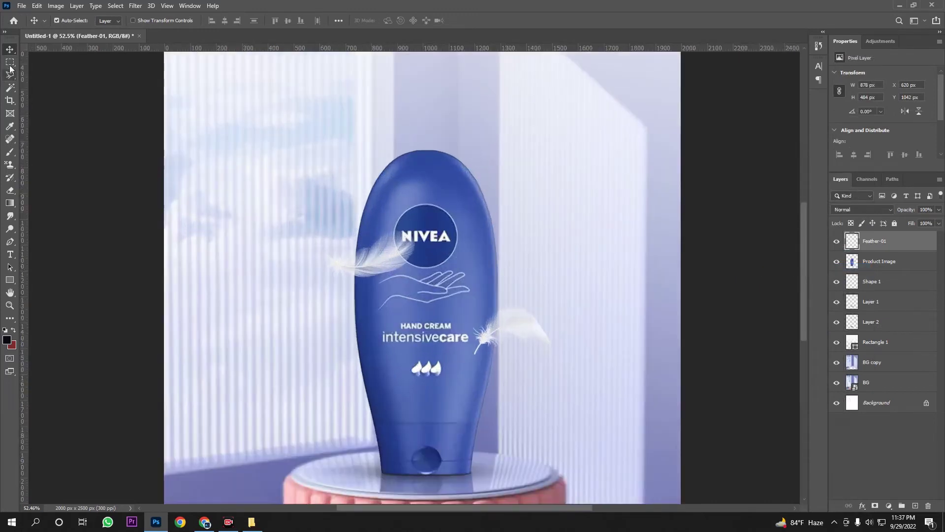
key(m)
drag(277, 188, 447, 305)
key(ctrl+shift+j)
drag(405, 284, 452, 309)
key(v)
scroll(430, 255, down, 1)
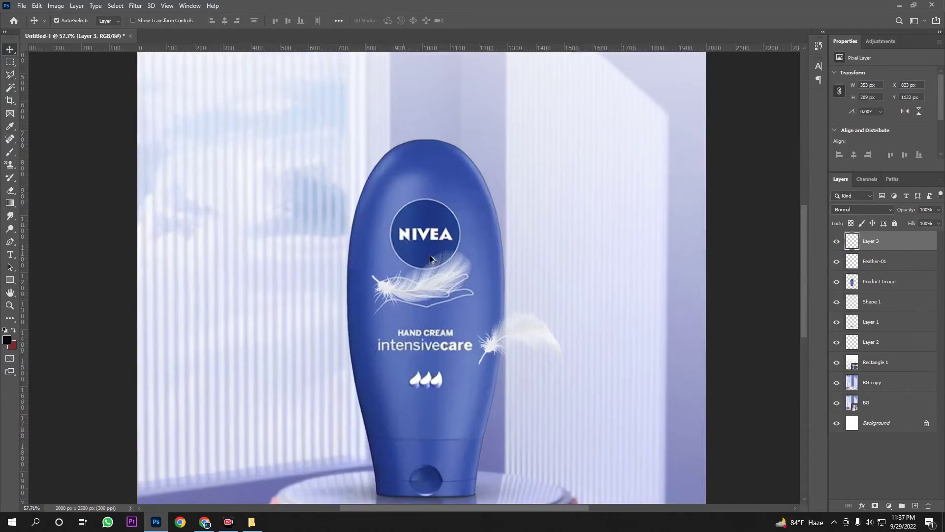
Step: Move the separated feather down to the podium beside the tube's cap and scale it to about 63%
drag(440, 274, 407, 441)
scroll(407, 442, up, 2)
key(ctrl+t)
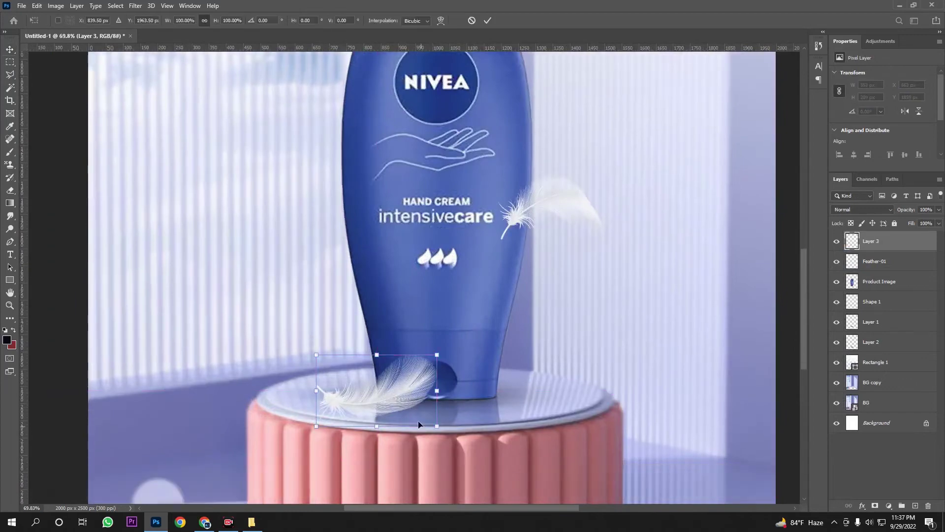
drag(437, 353, 411, 400)
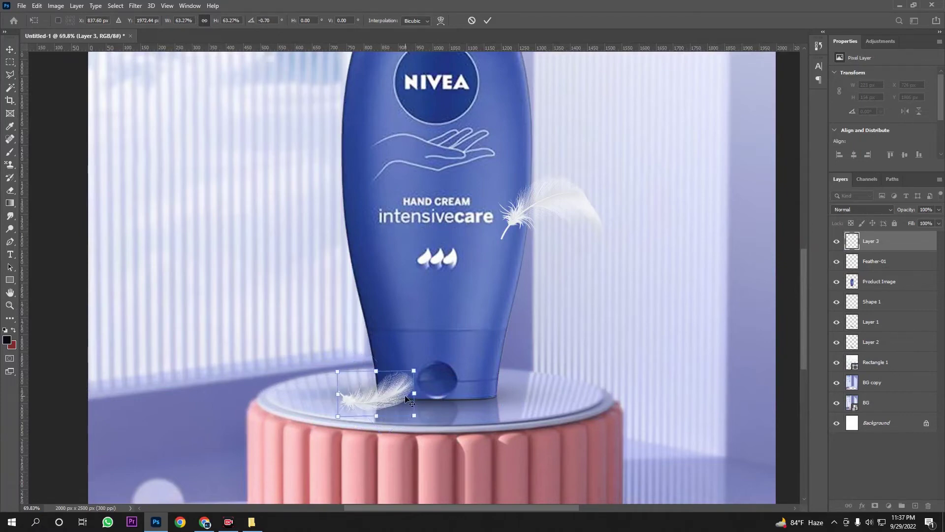
key(Return)
Step: Fine-tune the small feather's position so it overlaps the lower-left edge of the tube's cap
scroll(400, 403, down, 1)
scroll(400, 402, down, 2)
drag(396, 412, 367, 403)
scroll(387, 413, up, 3)
drag(367, 380, 399, 397)
key(ctrl+0)
scroll(392, 383, up, 3)
scroll(399, 397, down, 3)
scroll(485, 379, up, 2)
Step: Place the Feather-01 layer beneath the Product Image layer and free-transform the remaining feather
click(908, 259)
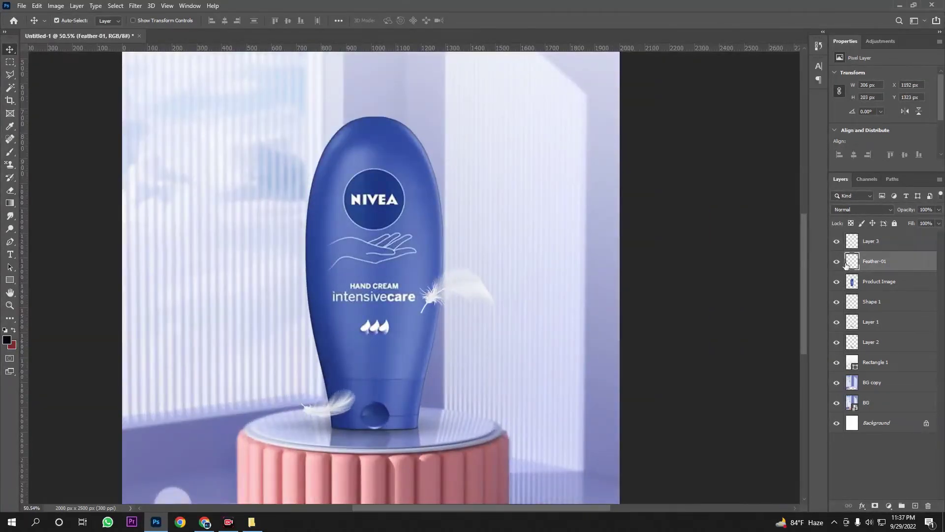
drag(882, 262, 877, 292)
key(ctrl+t)
drag(495, 263, 430, 121)
key(Return)
scroll(479, 258, down, 4)
Step: Reposition the second feather so it peeks out from behind the tube's lower-right side, just above the cap
scroll(480, 258, up, 3)
drag(432, 162, 456, 211)
scroll(476, 255, up, 2)
drag(480, 258, 473, 387)
key(ctrl+t)
key(Return)
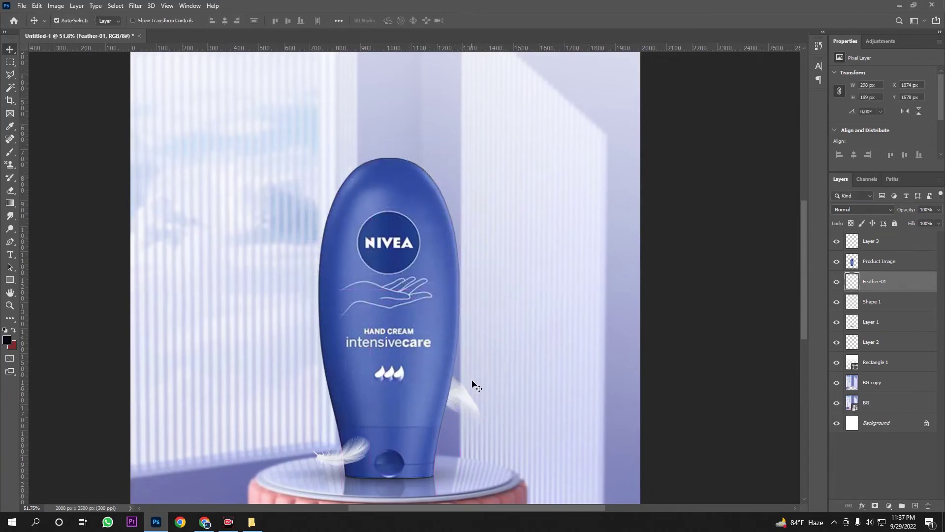
scroll(473, 386, down, 3)
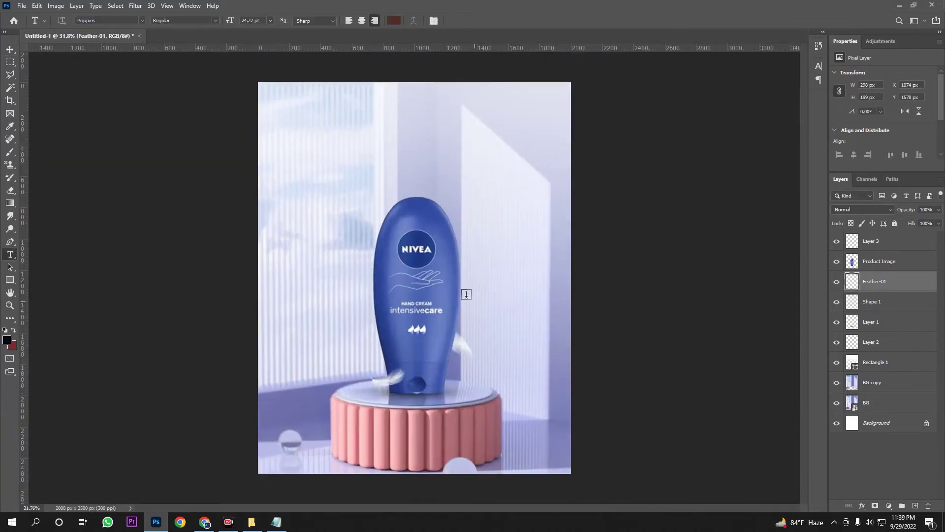
Step: Copy "Nivea hand cream" from Text.txt into a new text layer and center it above the tube
click(276, 522)
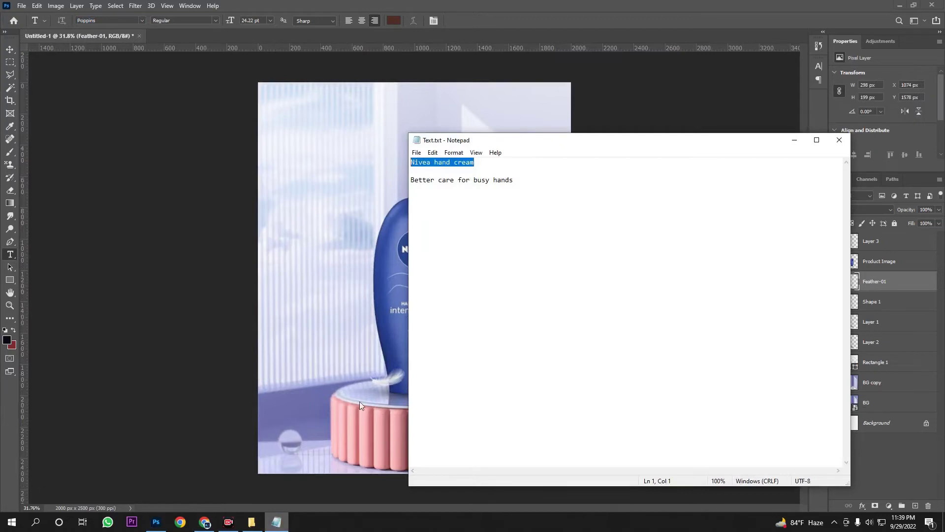
click(480, 163)
drag(480, 163, 399, 162)
click(407, 146)
click(379, 157)
key(ctrl+v)
click(10, 50)
drag(370, 157, 477, 156)
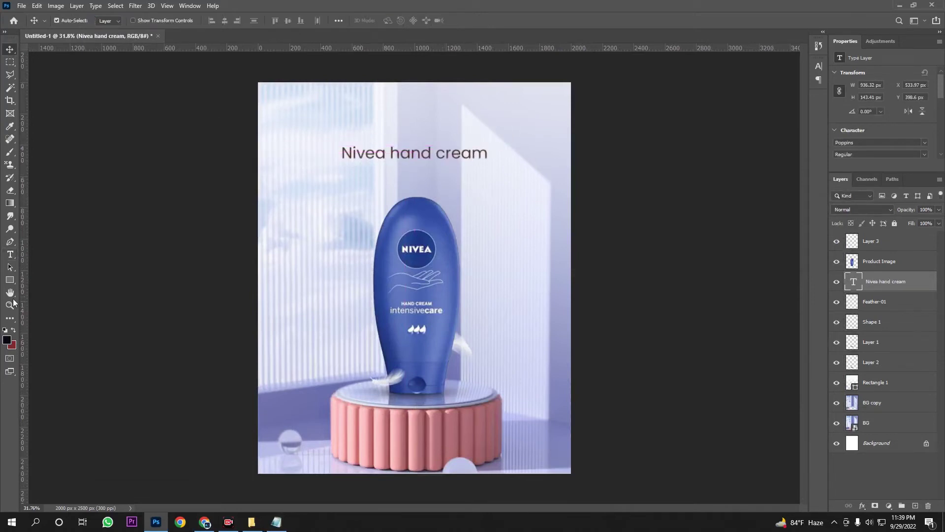
Step: Recolor the "Nivea hand cream" text with a blue sampled from the tube (RGB 56, 80, 165)
click(10, 254)
click(396, 21)
click(436, 218)
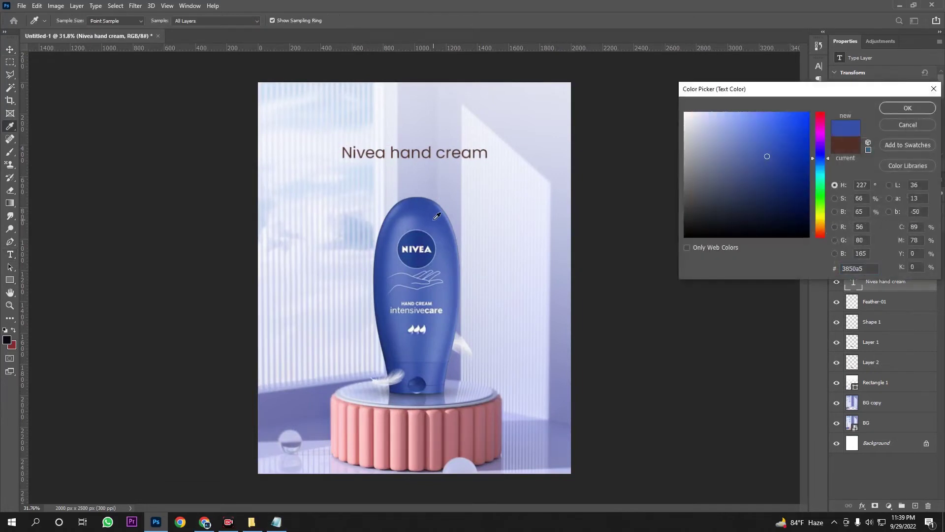
click(907, 108)
Step: Set the "Nivea hand cream" text in the Mont font with the Heavy DEMO style
scroll(476, 197, down, 3)
scroll(476, 197, up, 2)
scroll(475, 197, up, 2)
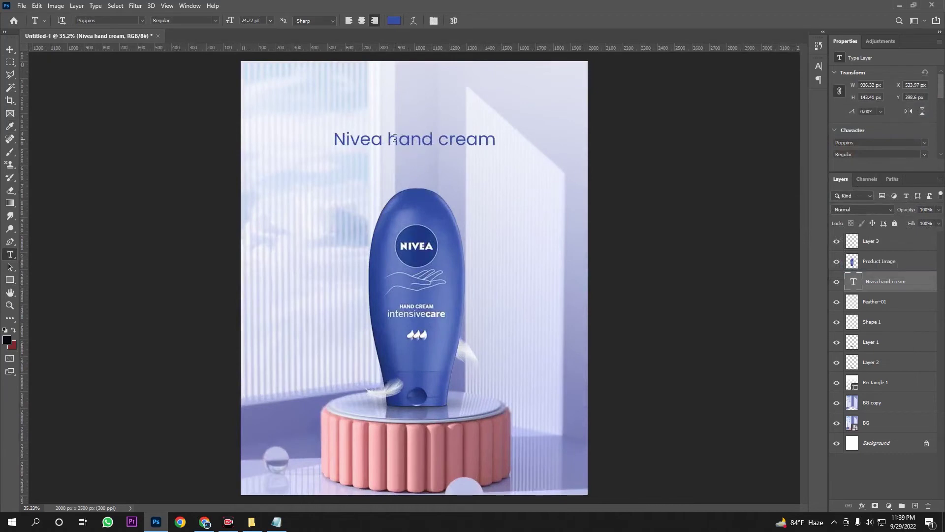
click(433, 21)
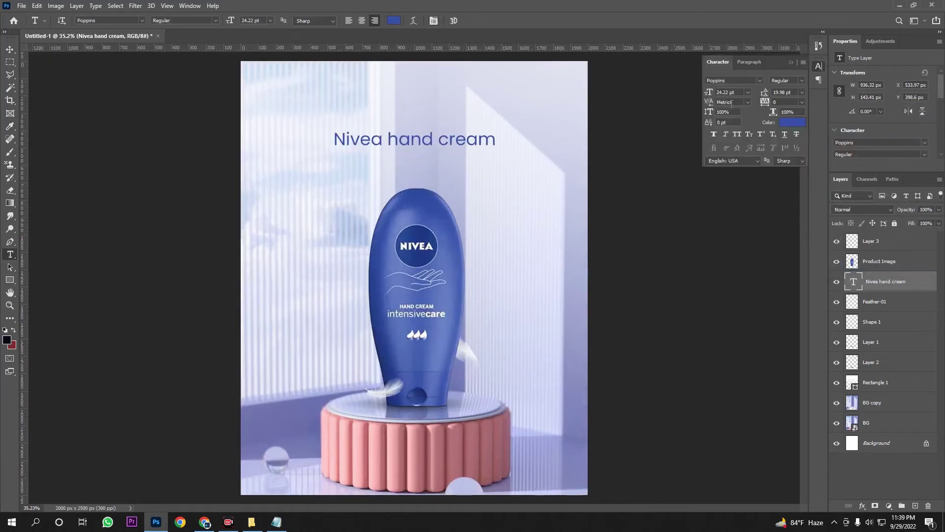
click(761, 82)
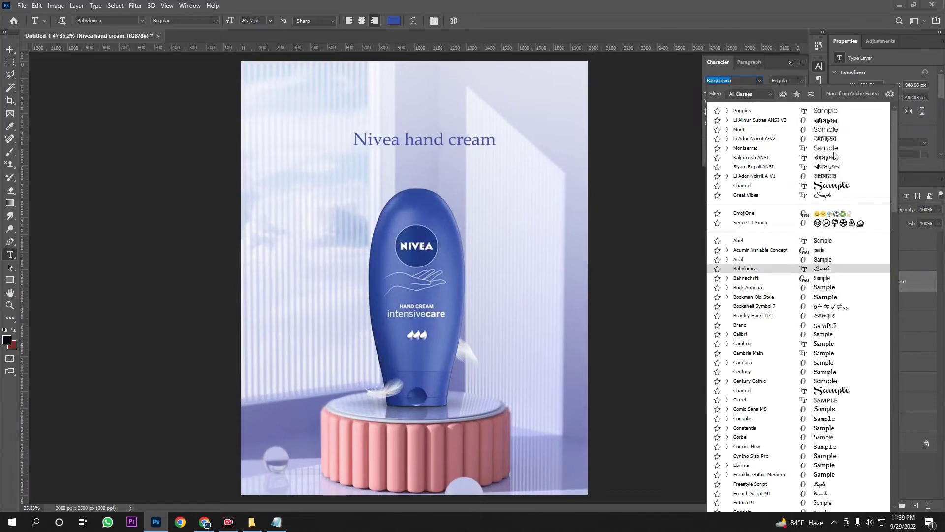
click(830, 130)
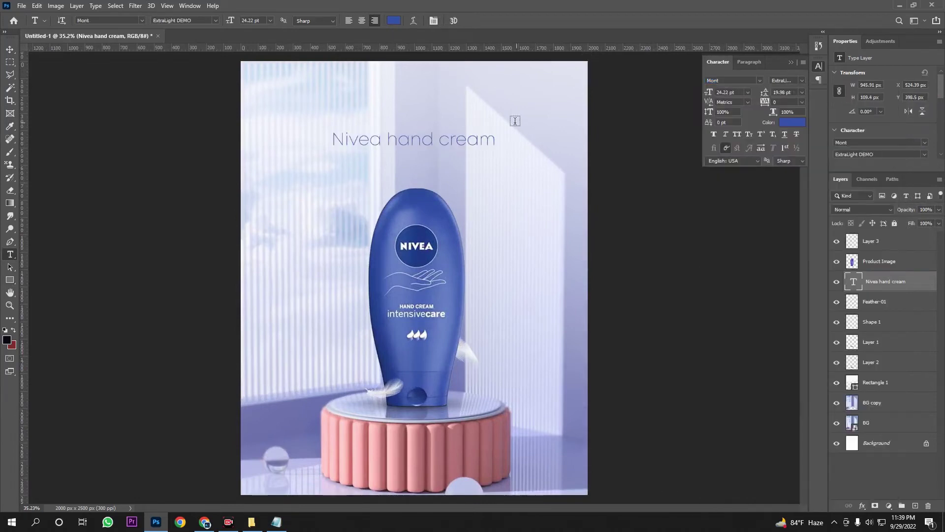
click(805, 81)
click(788, 94)
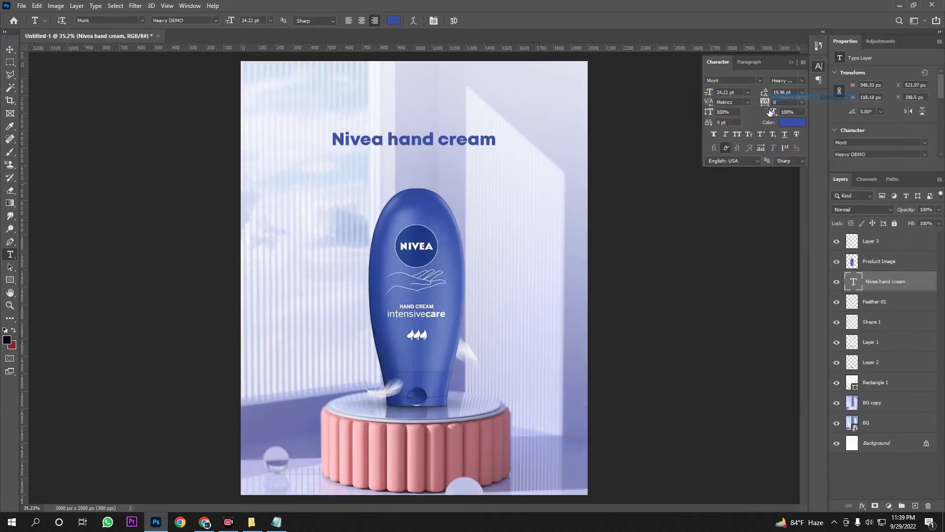
Step: Break "Nivea hand cream" into two lines before "hand" and move the text higher above the tube
click(391, 138)
key(shift+Left)
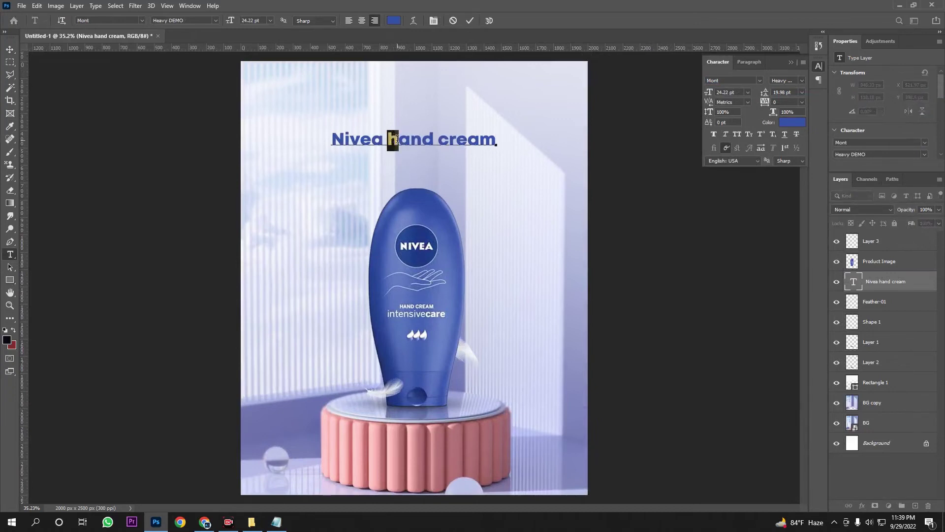
click(389, 140)
key(BackSpace)
key(Return)
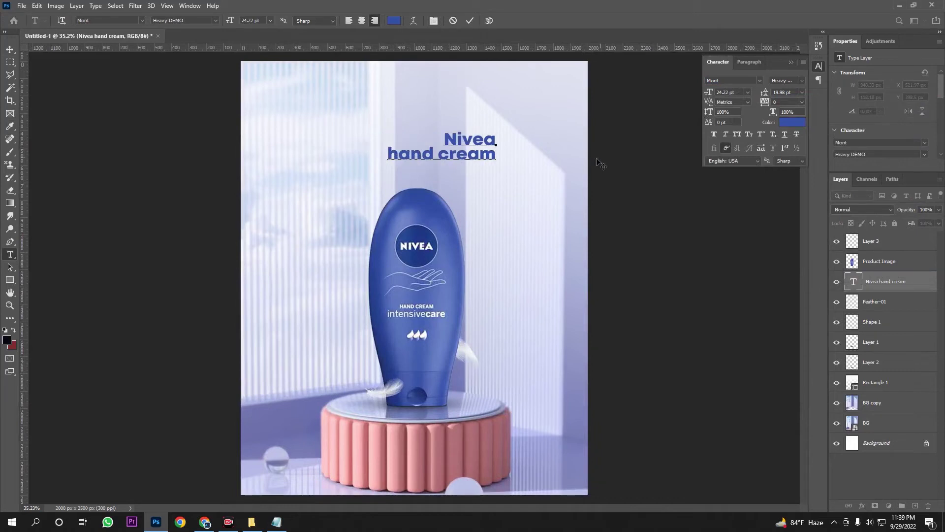
click(9, 50)
scroll(494, 167, down, 2)
drag(445, 194, 441, 173)
scroll(468, 205, down, 3)
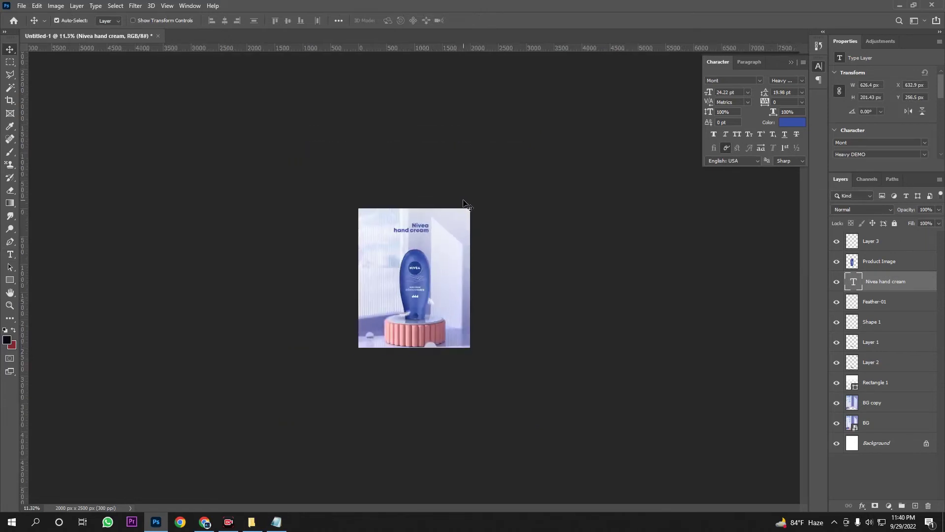
Step: Copy "Better care for busy hands" from Text.txt in Notepad into a new text layer on the poster
scroll(468, 205, up, 2)
click(276, 522)
drag(513, 180, 403, 184)
key(ctrl+c)
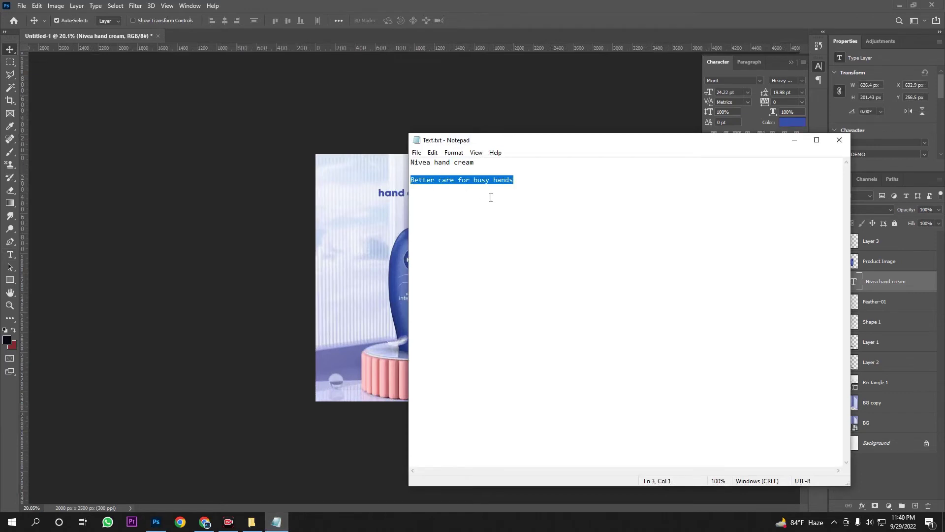
key(alt+Tab)
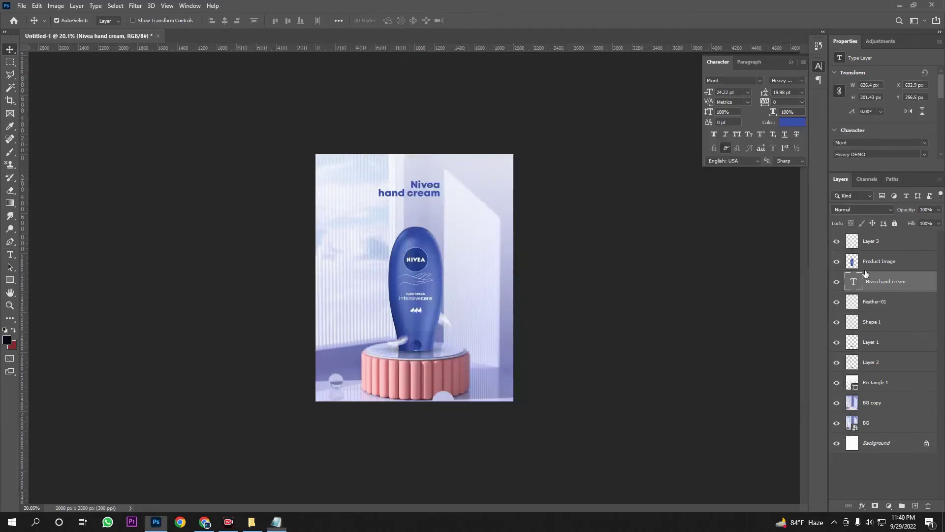
click(10, 254)
scroll(357, 247, up, 2)
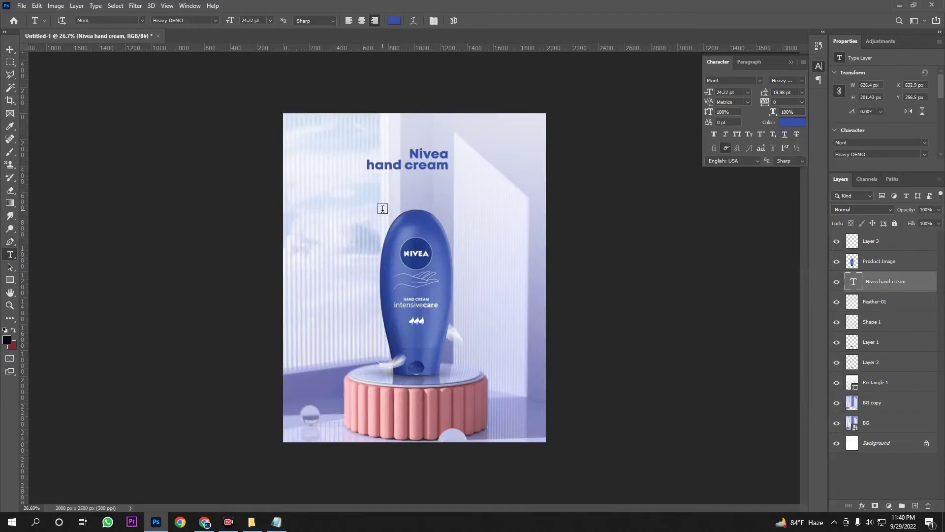
click(382, 208)
key(ctrl+v)
click(911, 284)
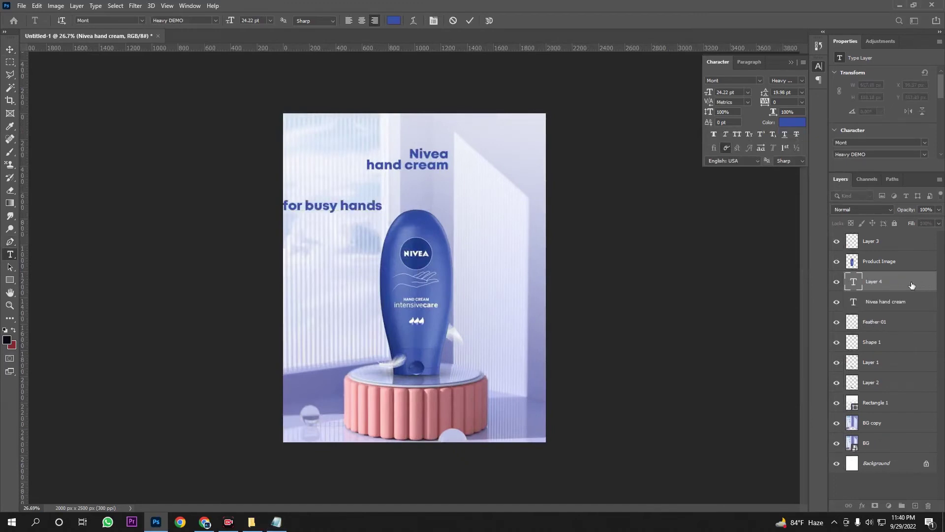
Step: Place the "Better care for busy hands" text between the "Nivea hand cream" text and the tube, and set it in all caps
click(10, 50)
drag(357, 212, 494, 193)
scroll(494, 194, down, 5)
scroll(494, 276, up, 5)
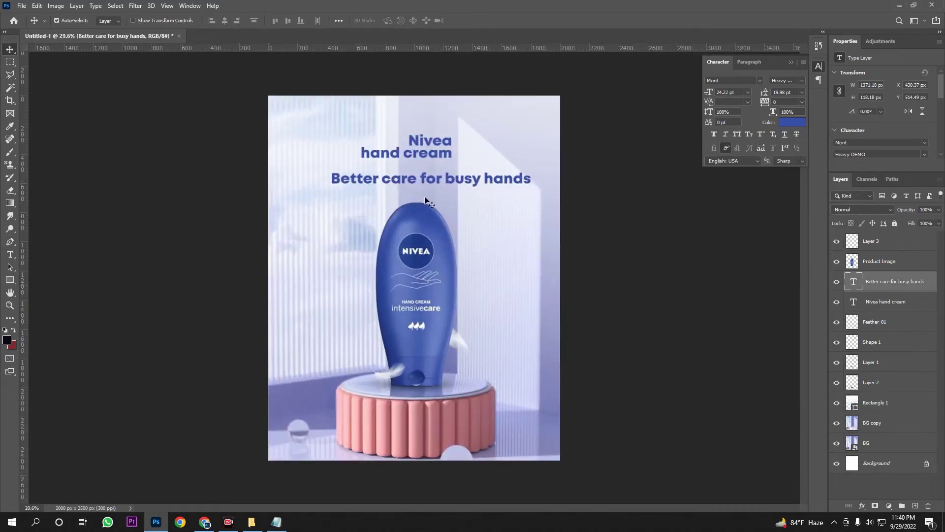
click(737, 134)
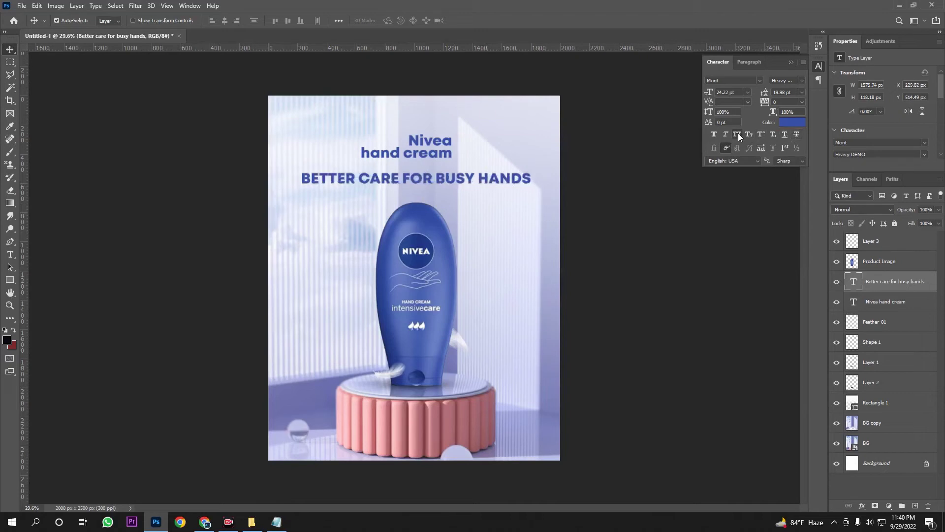
scroll(378, 185, up, 3)
scroll(456, 186, up, 3)
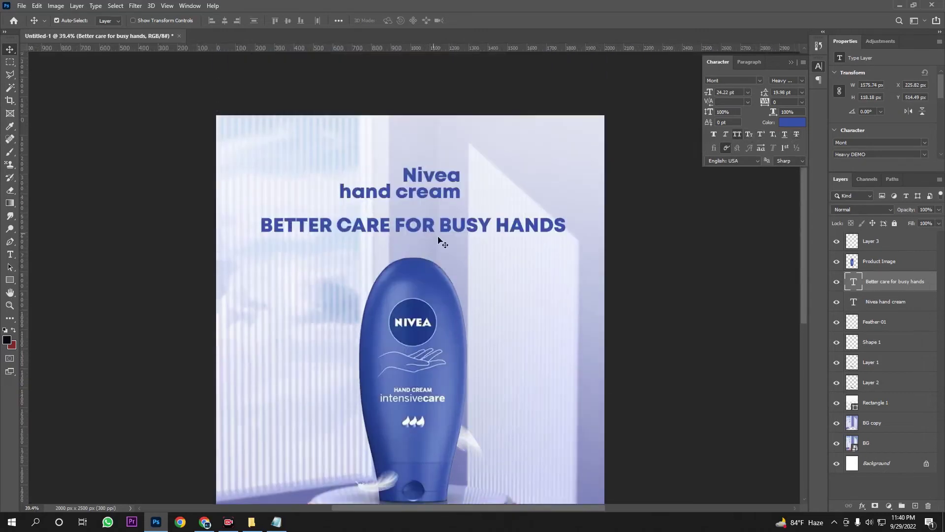
Step: Break the "Better care for busy hands" text into two lines before "for"
click(10, 254)
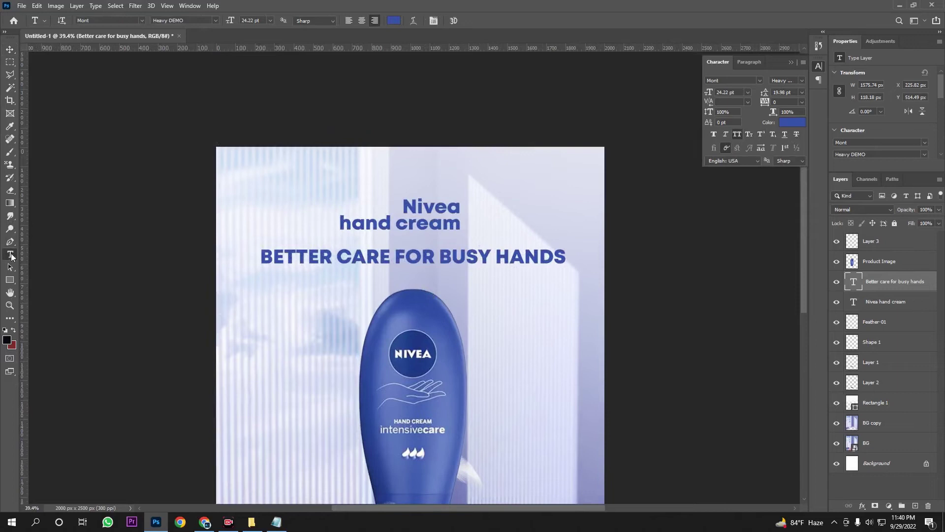
click(396, 254)
key(BackSpace)
key(Return)
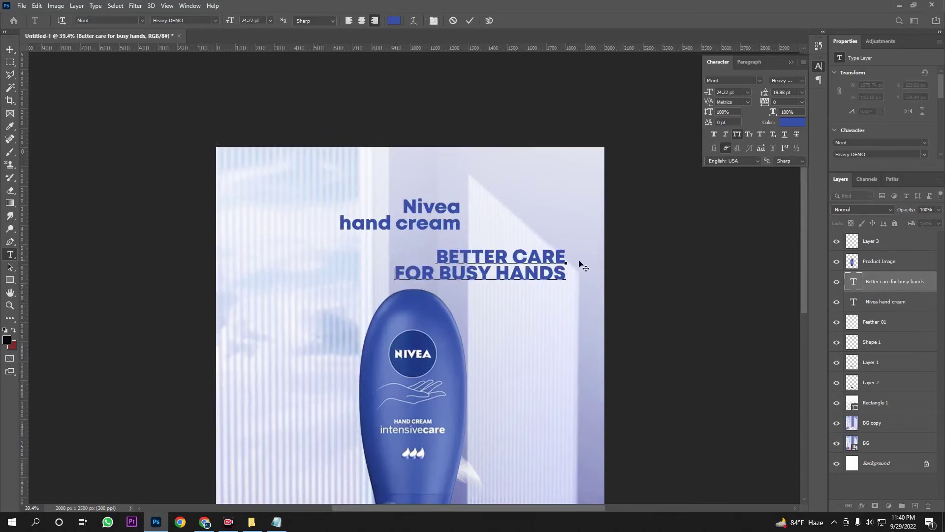
click(874, 284)
Step: Enlarge the "Better care" line to about one and a half times the size of the line below it
drag(440, 253, 566, 257)
click(729, 92)
key(Up)
key(Up)
key(Up)
key(Up)
key(Up)
key(Up)
key(Up)
key(Up)
key(Up)
key(Up)
key(Up)
key(Up)
key(Up)
click(717, 272)
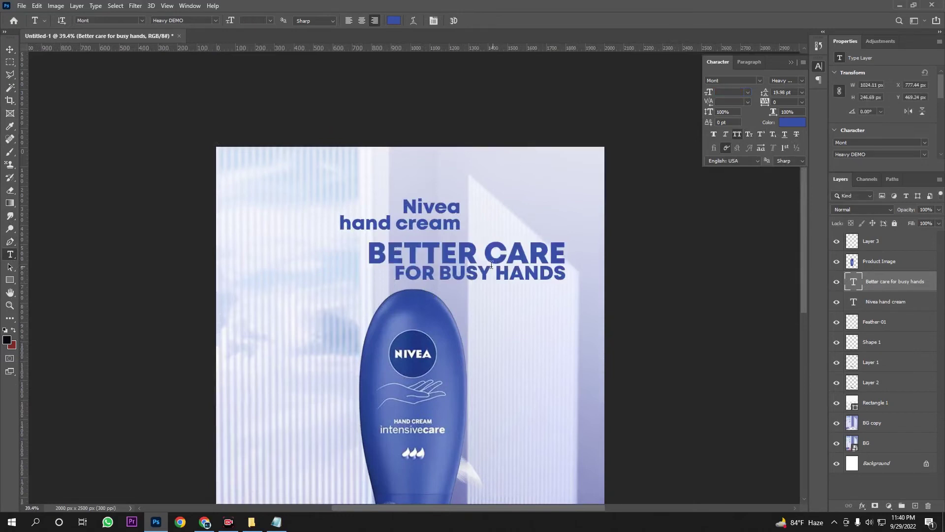
Step: Set the "Better care for busy hands" text's leading to 28 pt and its tracking to -10
double_click(793, 92)
text(25)
key(Return)
key(Up)
key(Up)
key(Up)
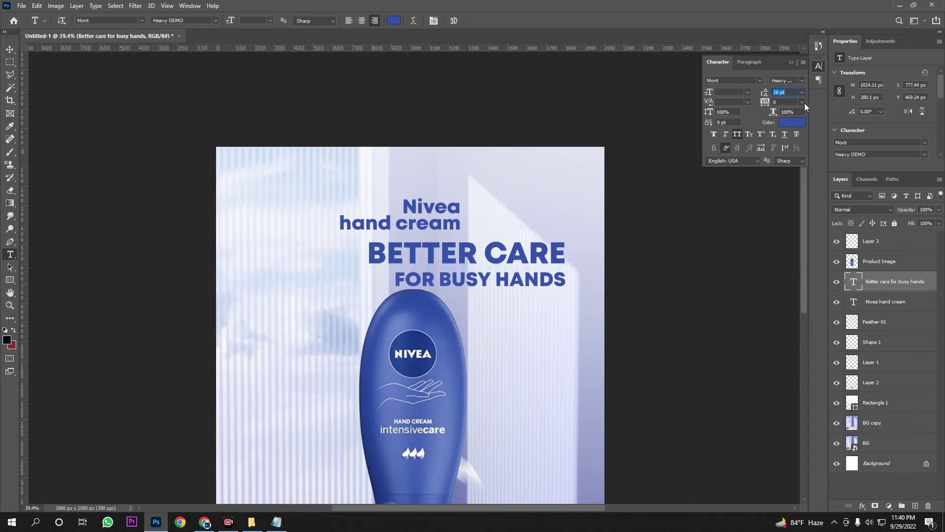
click(802, 101)
click(796, 143)
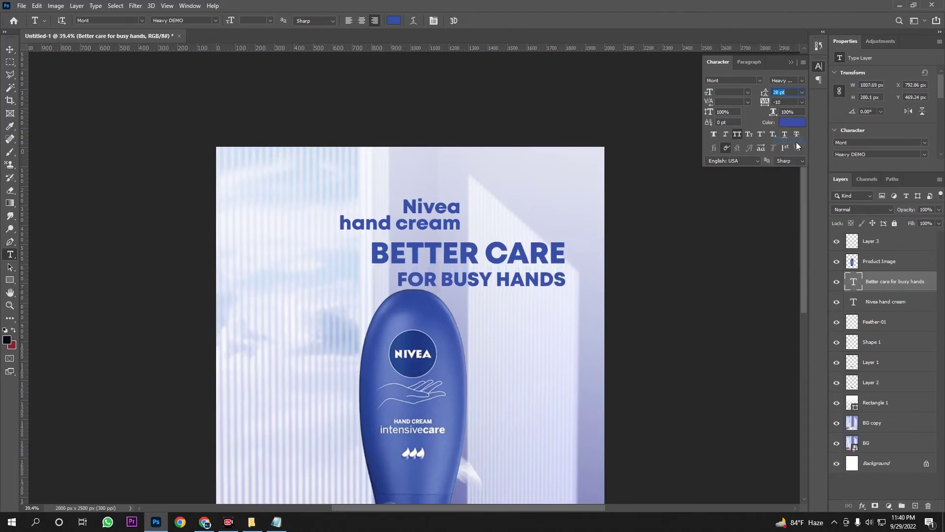
Step: Turn off all caps for the "Better care for busy hands" text and hide the "Nivea hand cream" layer
click(740, 134)
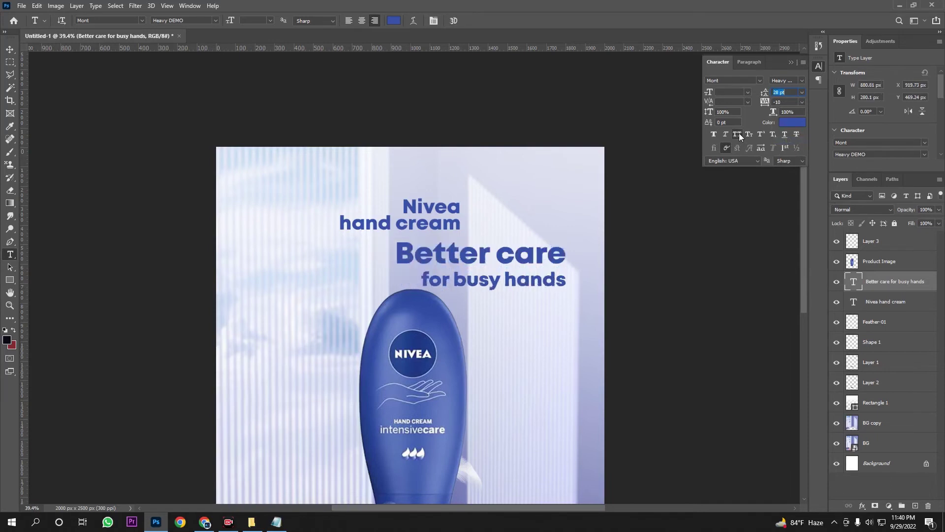
key(v)
click(835, 304)
scroll(489, 273, down, 3)
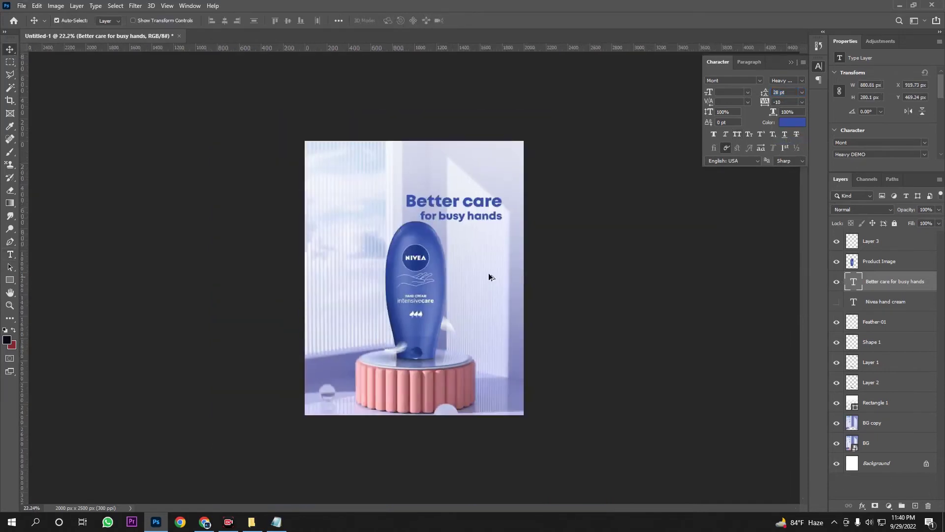
Step: Move the "Better care for busy hands" text up over the tube and set it in all caps
scroll(488, 273, up, 1)
drag(490, 192, 447, 169)
scroll(481, 204, down, 3)
scroll(522, 207, up, 3)
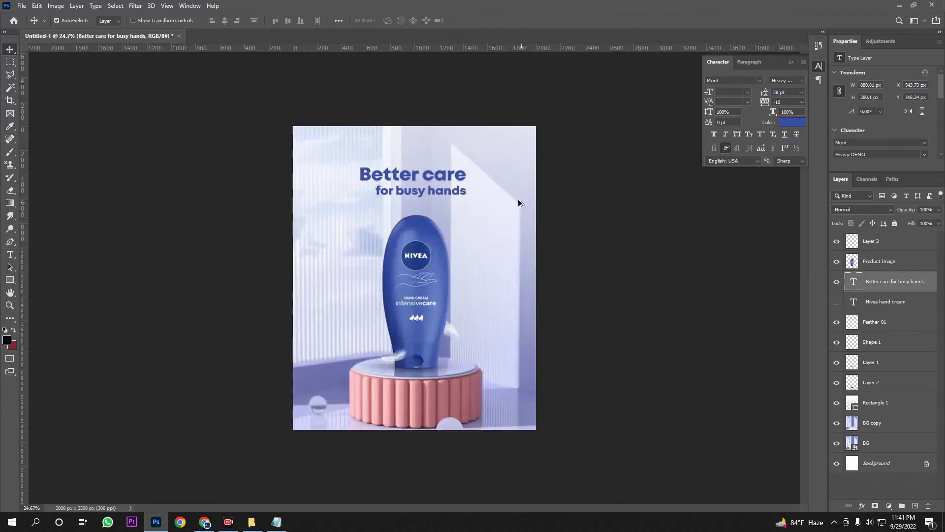
click(10, 255)
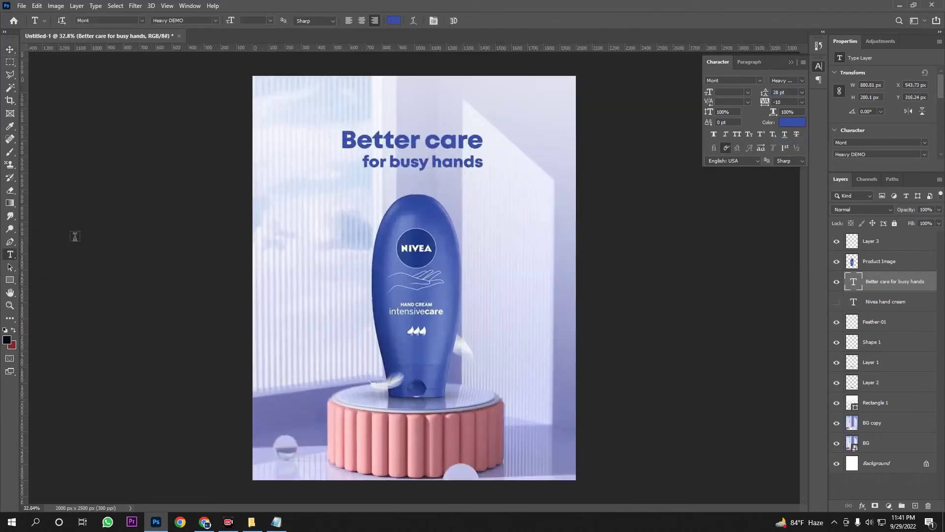
click(737, 134)
scroll(505, 149, down, 2)
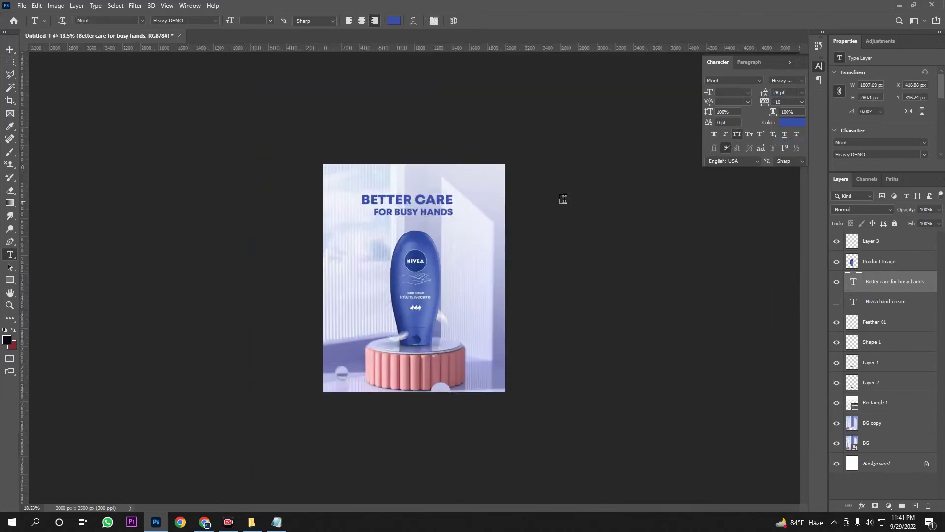
scroll(502, 158, up, 4)
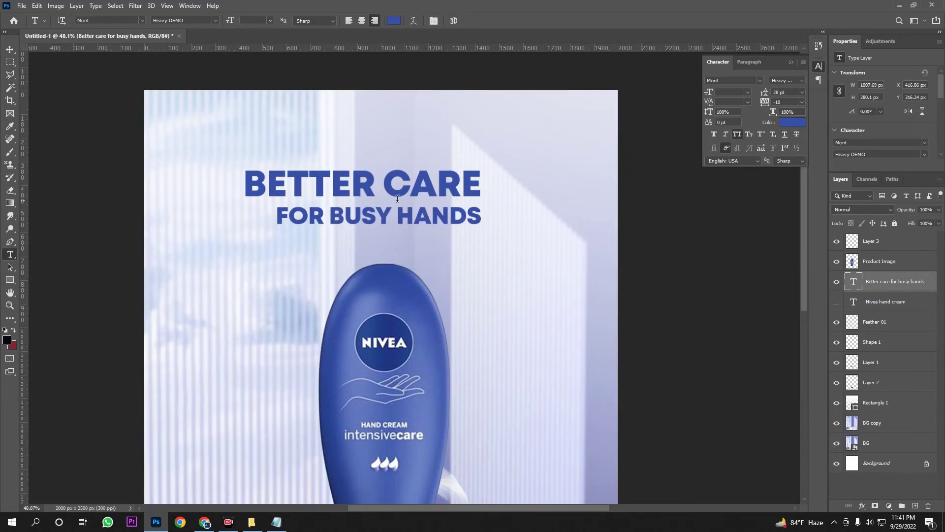
Step: Center-align the two lines of the "Better care for busy hands" text and center the block above the tube
click(361, 20)
scroll(470, 143, down, 2)
key(v)
drag(470, 143, 414, 143)
scroll(517, 265, down, 2)
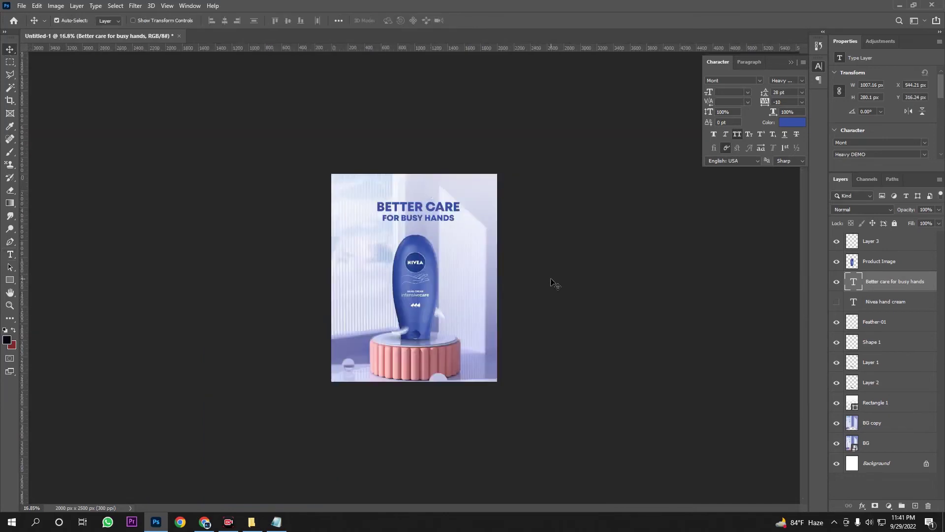
scroll(549, 281, down, 1)
scroll(513, 261, up, 4)
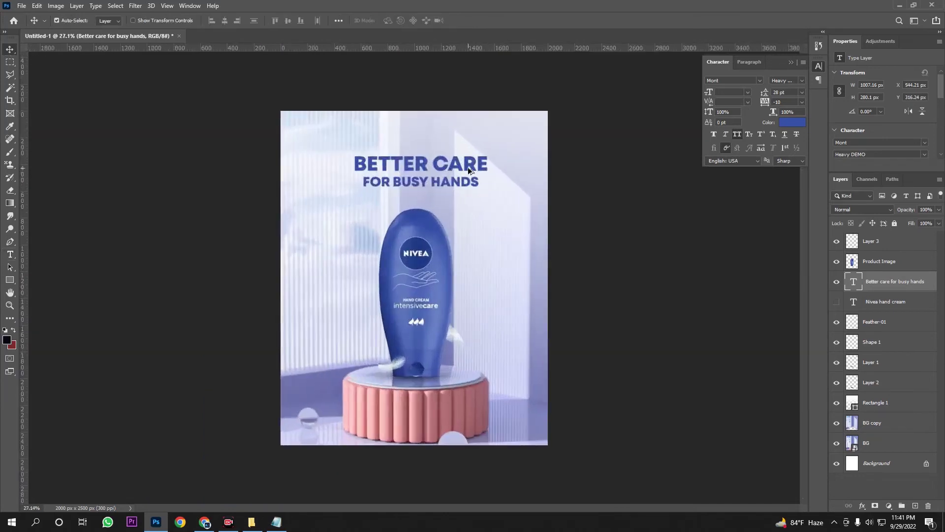
Step: Scale the "Better care for busy hands" text down proportionally to about 767 px wide, keeping it centered above the tube
key(ctrl+t)
drag(488, 190, 437, 174)
key(Return)
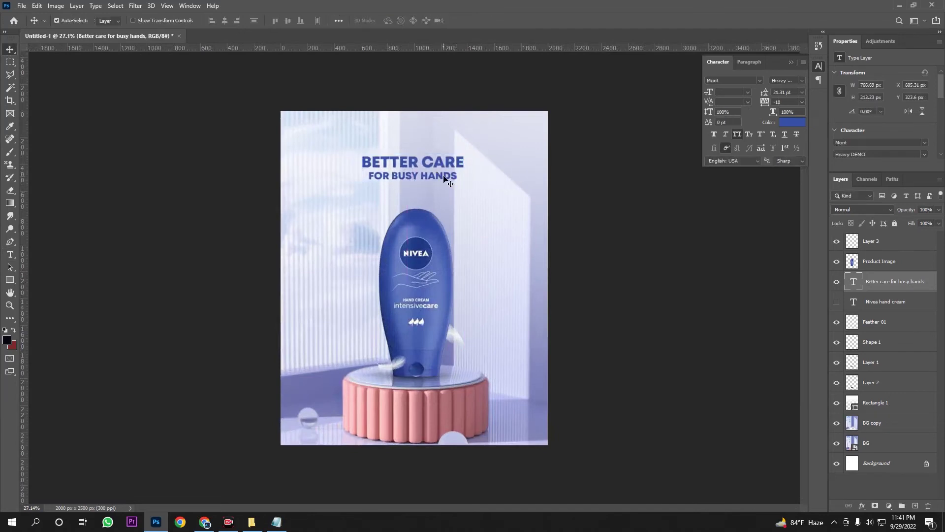
scroll(477, 212, down, 2)
scroll(477, 212, up, 2)
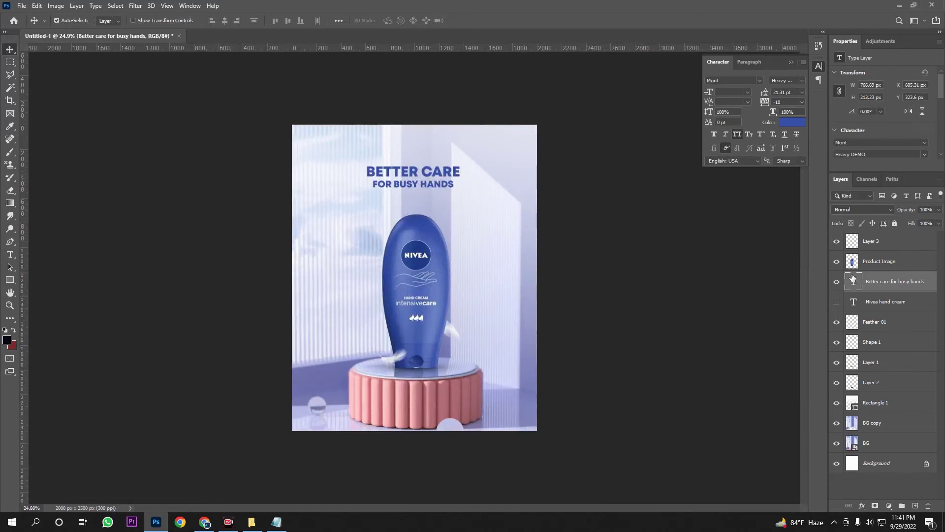
Step: Show the "Nivea hand cream" layer and move its text above the "Better care" headline
click(837, 302)
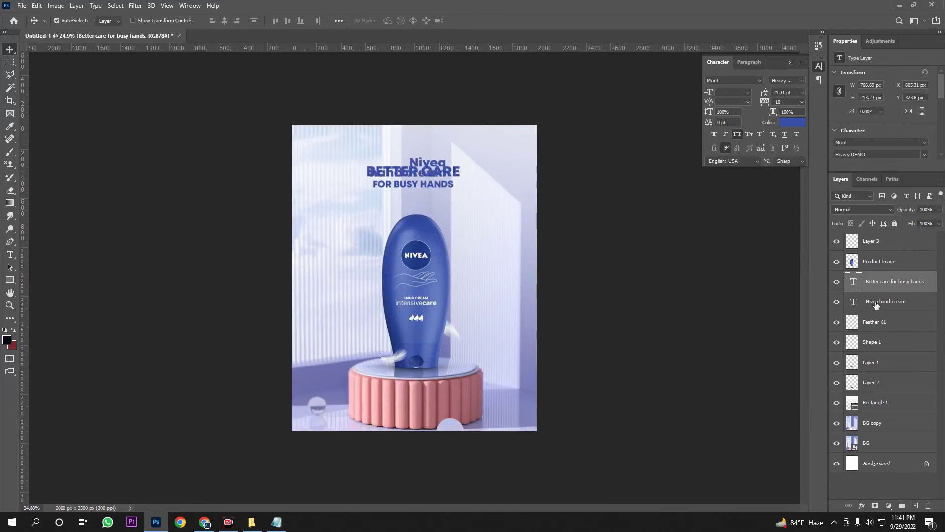
click(876, 304)
scroll(414, 256, up, 2)
drag(422, 103, 430, 69)
scroll(261, 261, up, 3)
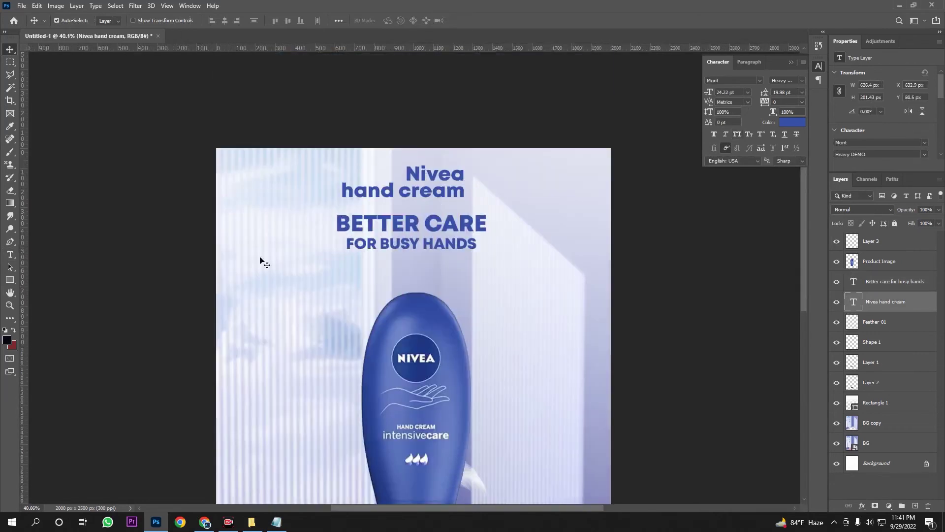
click(9, 255)
click(347, 188)
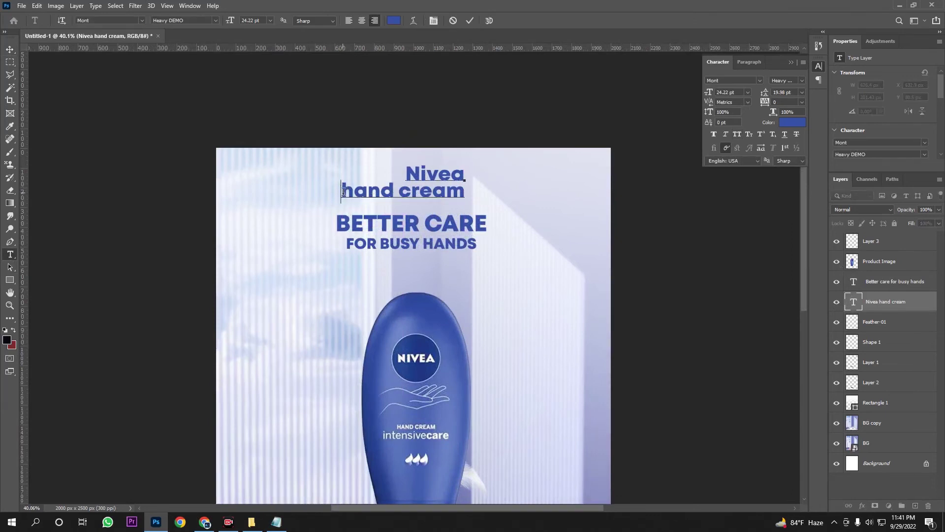
key(BackSpace)
key(shift+Right)
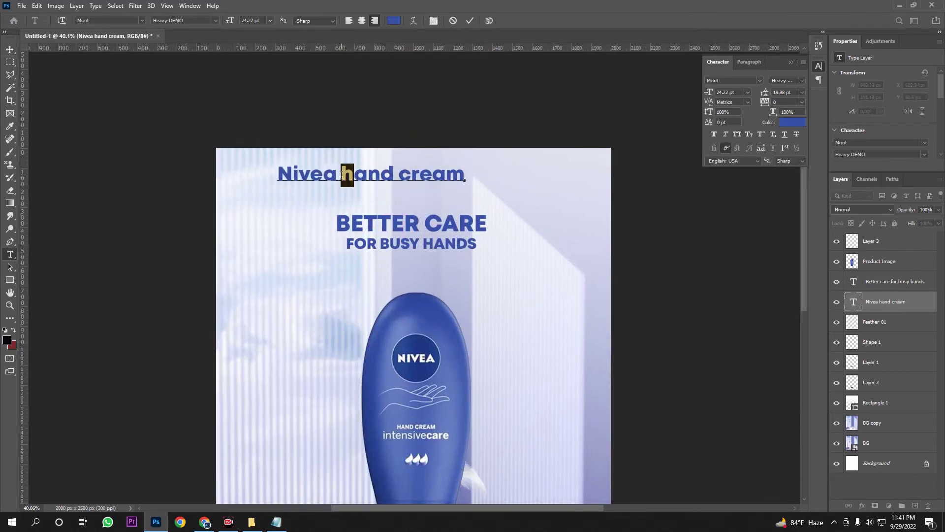
text(H)
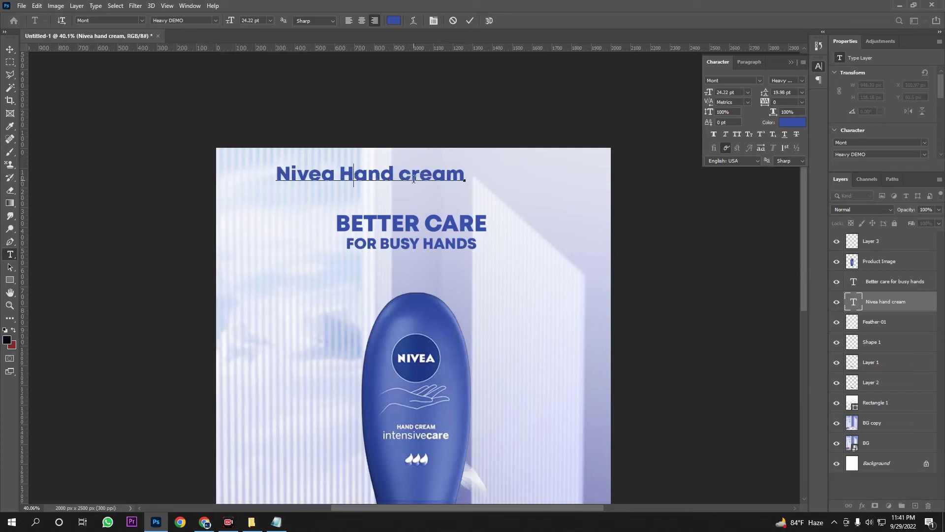
drag(342, 173, 354, 173)
drag(412, 176, 398, 175)
key(Escape)
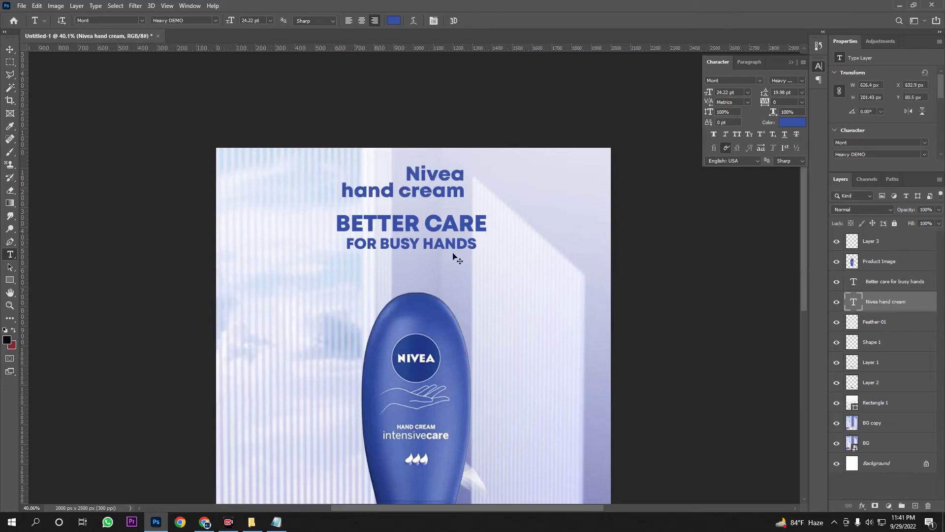
click(836, 303)
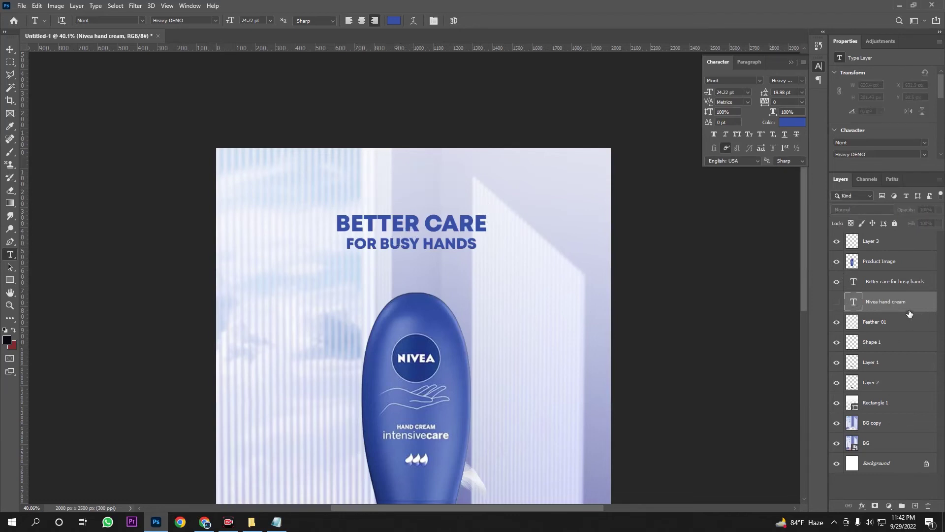
click(836, 303)
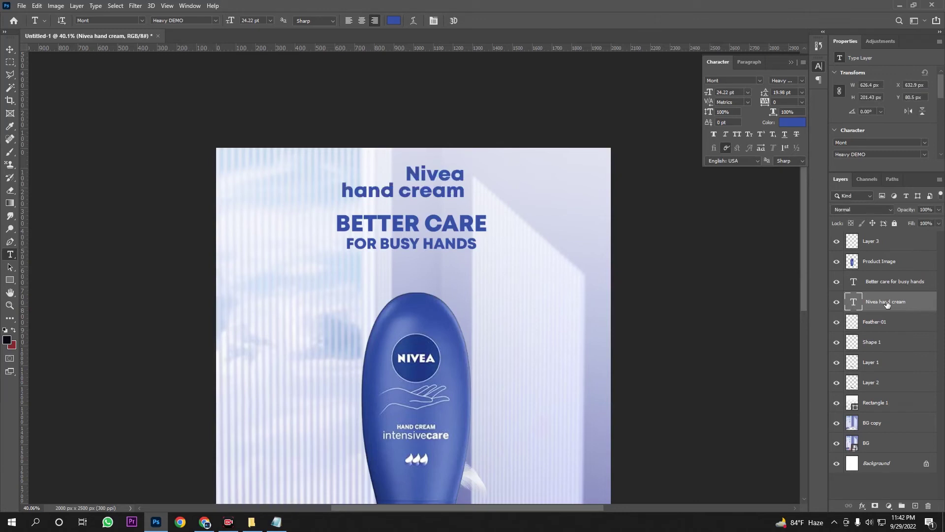
Step: Join the "Nivea hand cream" text onto one line and capitalize it as "Nivea Hand Cream"
click(351, 192)
key(BackSpace)
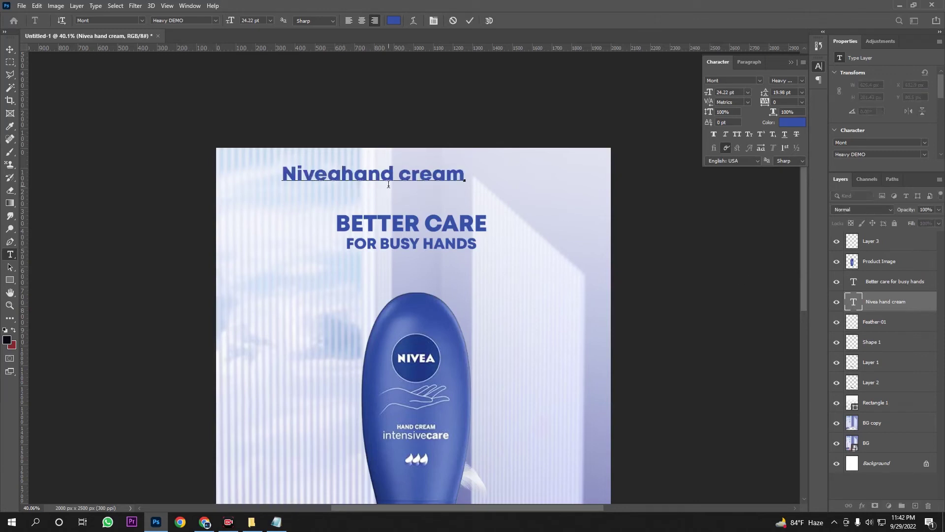
drag(352, 176, 344, 176)
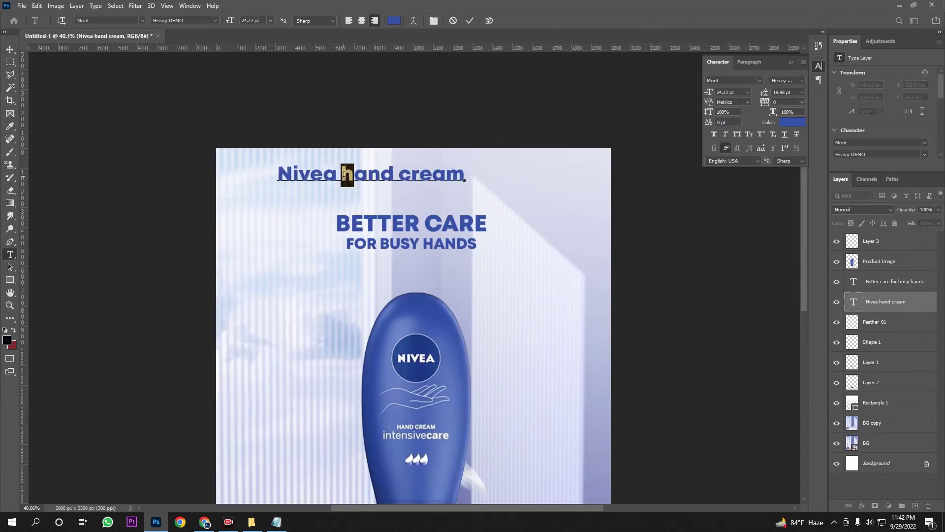
text(H)
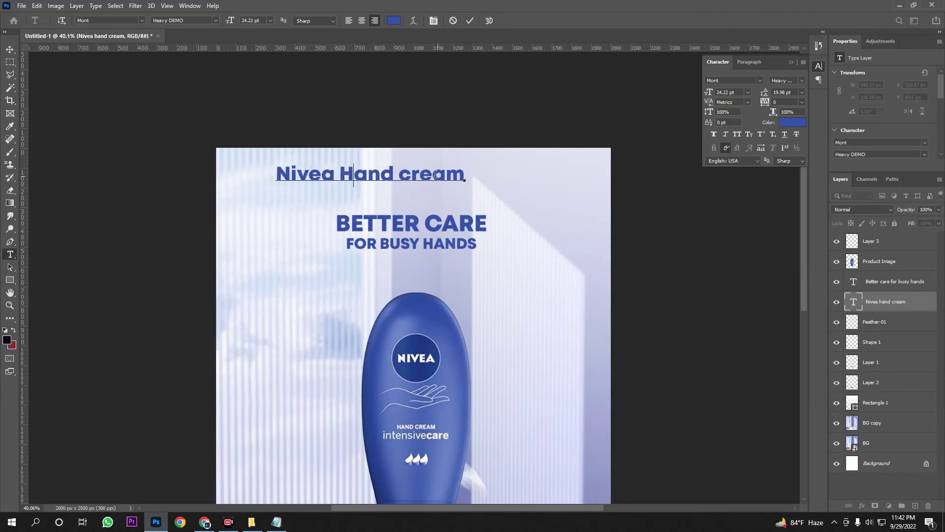
drag(408, 175, 400, 176)
text(C)
click(893, 306)
Step: Scale the "Nivea Hand Cream" text down to about 462 px wide and center it above the "Better care" headline
key(ctrl+t)
drag(273, 163, 373, 176)
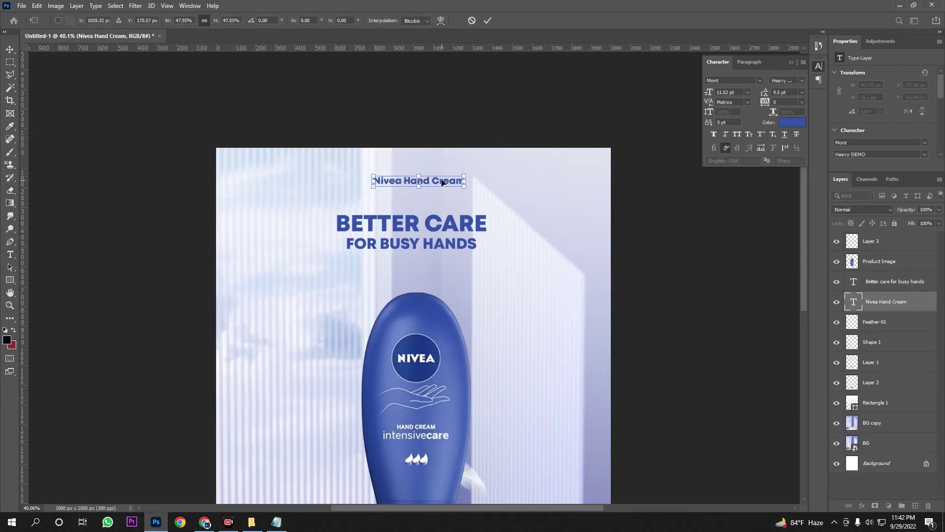
drag(442, 182, 434, 193)
key(Return)
scroll(509, 211, down, 3)
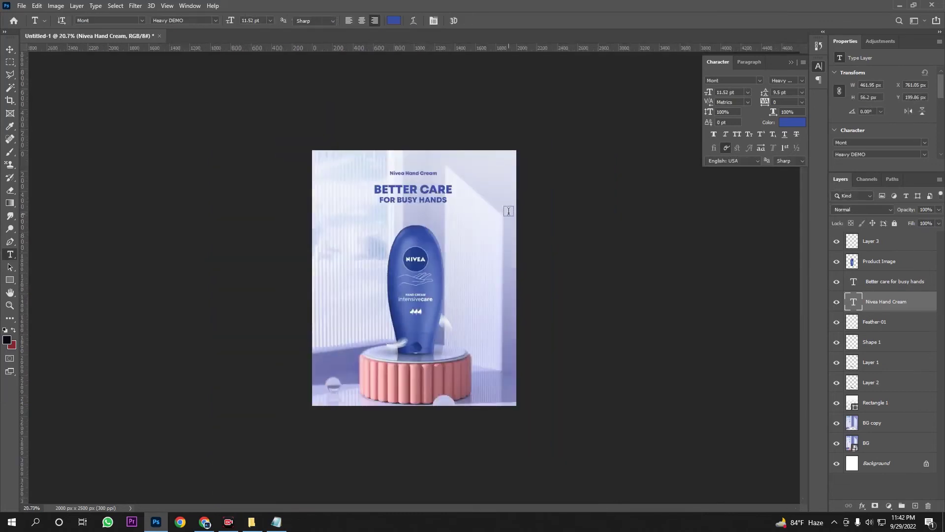
Step: Enlarge the "Better care for busy hands" text proportionally to about 1031 px wide, between the small title and the tube
key(v)
scroll(377, 164, up, 2)
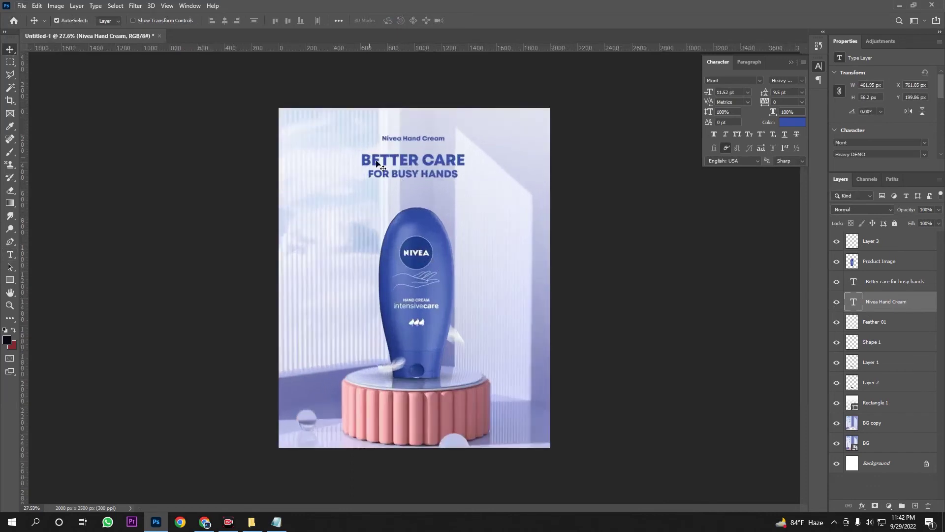
scroll(378, 163, up, 2)
click(865, 286)
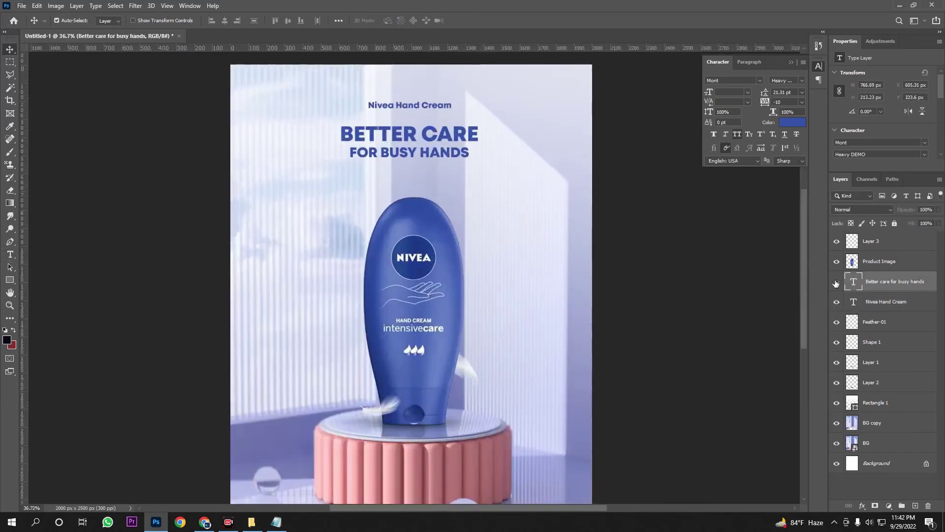
key(ctrl+t)
drag(409, 157, 414, 171)
key(Return)
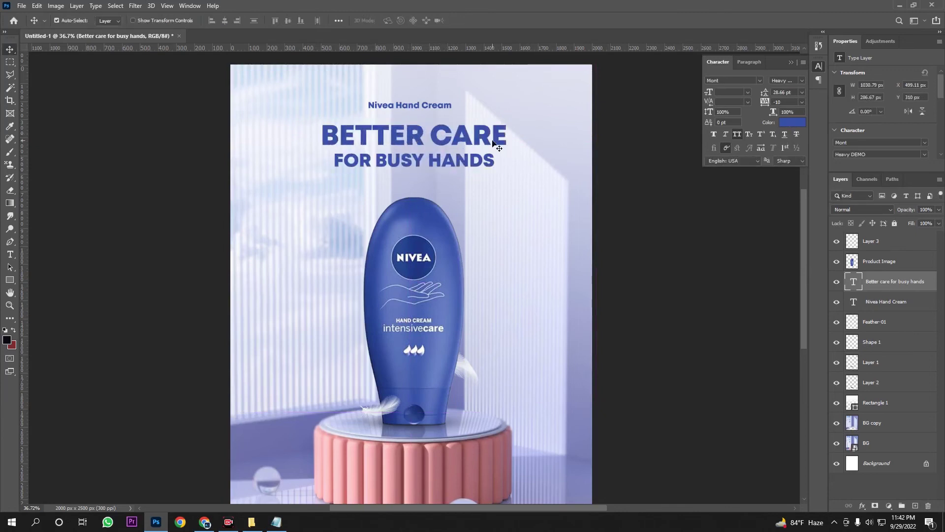
Step: Set the "for busy hands" line in the Great Vibes font and turn off all caps for it
key(t)
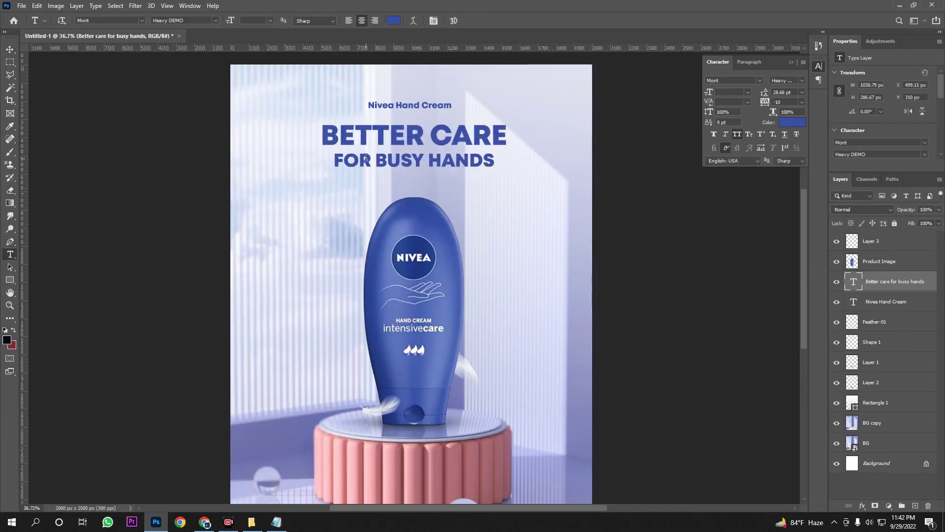
drag(336, 161, 495, 167)
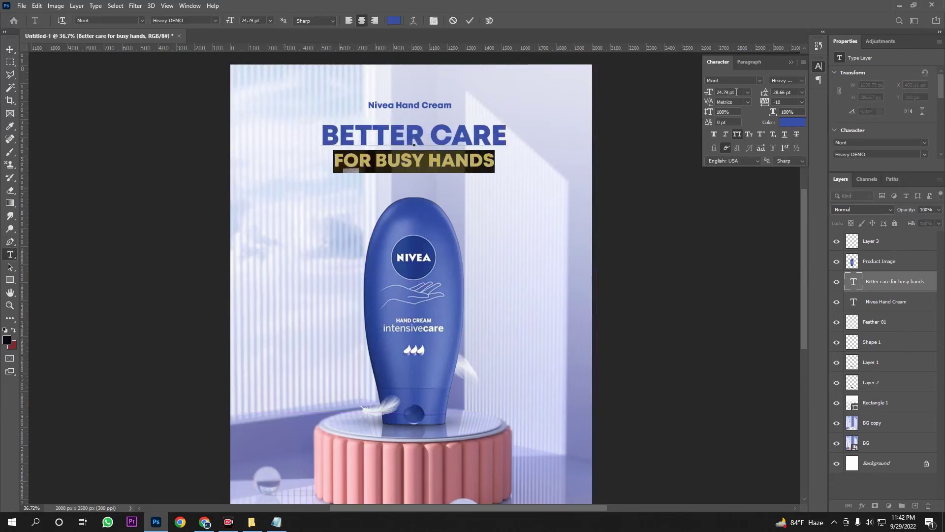
click(760, 80)
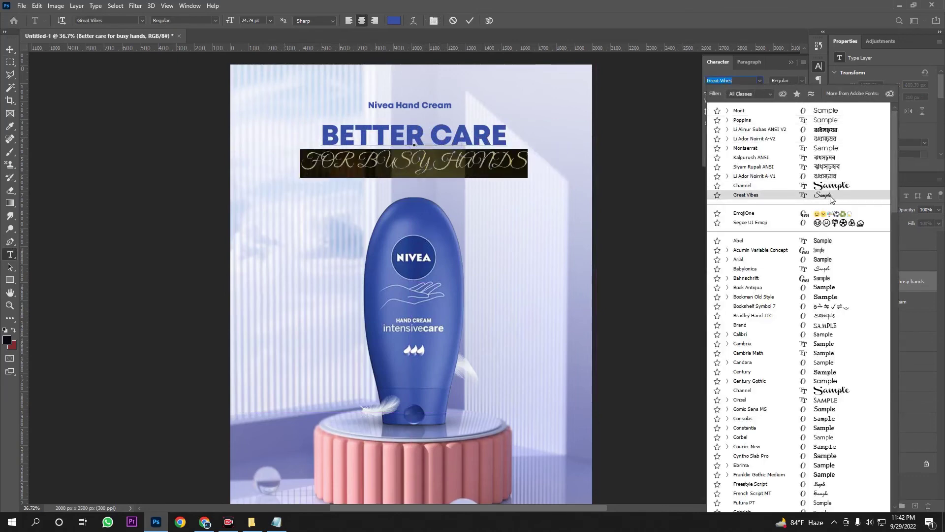
click(831, 196)
click(738, 134)
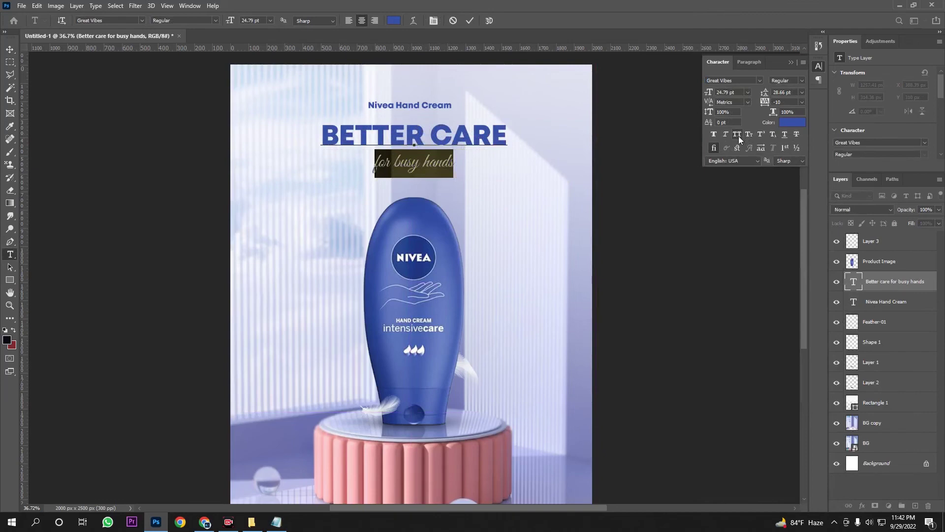
click(898, 288)
Step: Increase the font size of the "for busy hands" line to 31 pt
scroll(549, 257, down, 3)
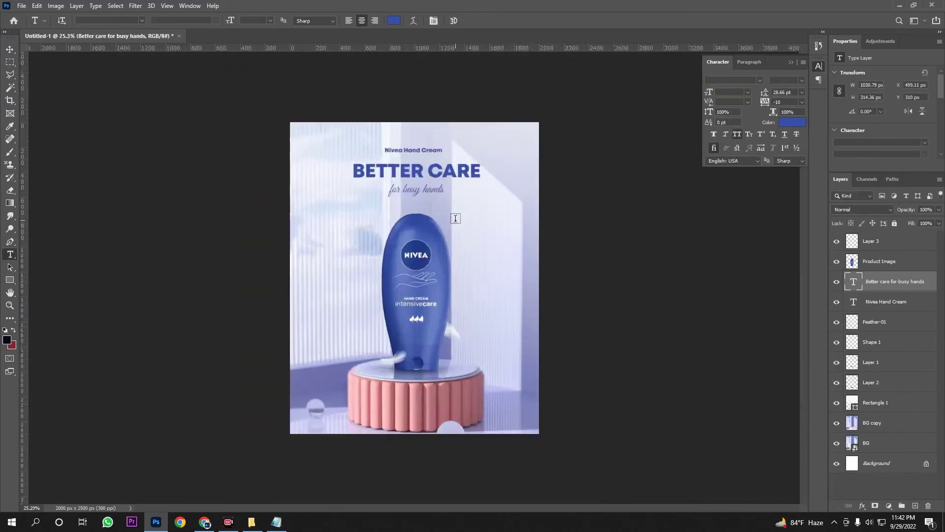
scroll(455, 218, up, 4)
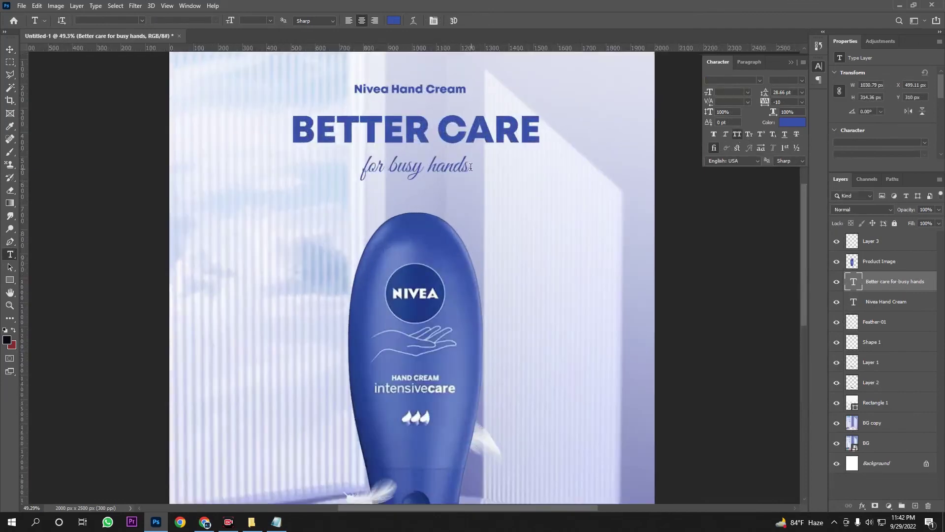
triple_click(471, 167)
click(739, 93)
key(Up)
key(Up)
key(Up)
key(Up)
key(Up)
key(Up)
key(Up)
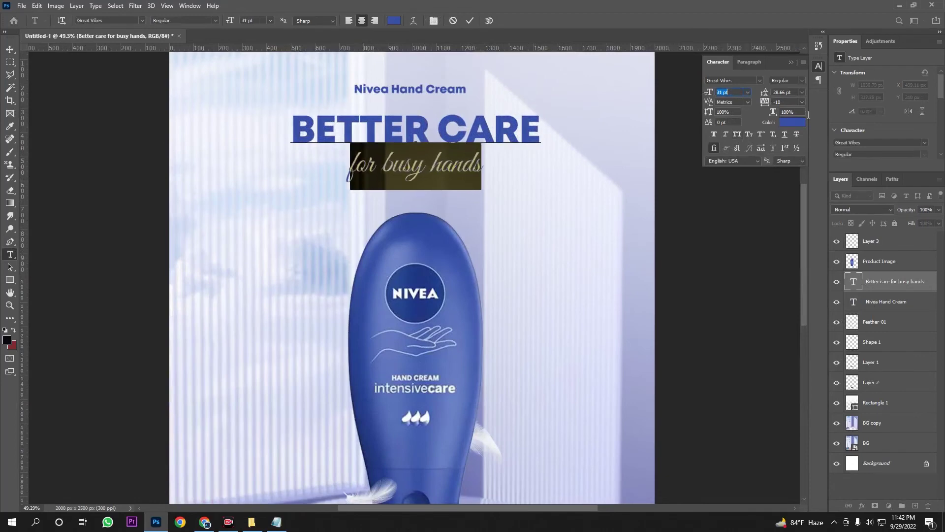
Step: Change the font of the "for busy hands" line to Futura PT Light
click(759, 80)
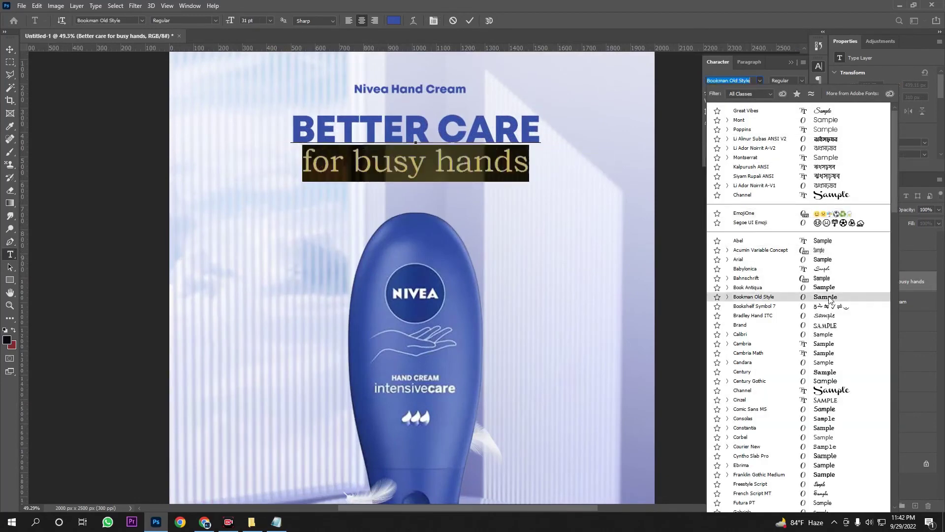
scroll(827, 443, down, 2)
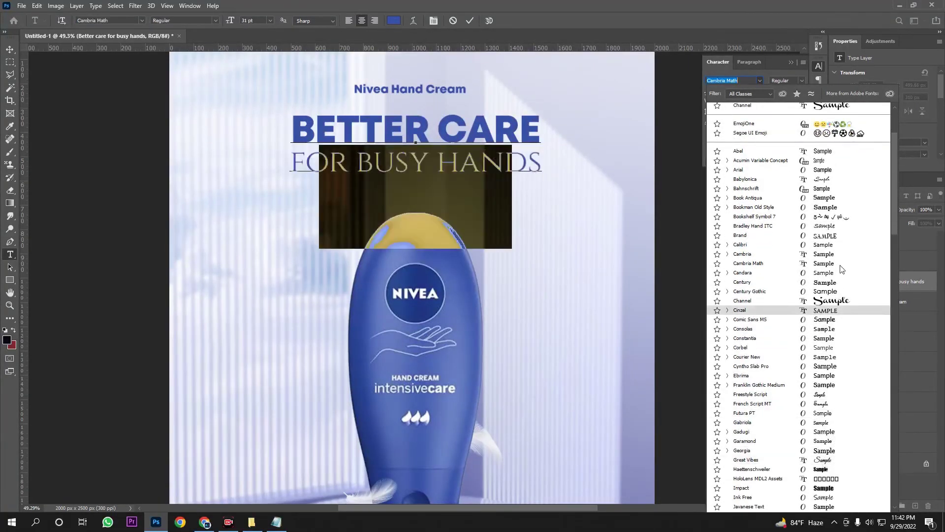
scroll(831, 295, down, 1)
scroll(830, 296, down, 1)
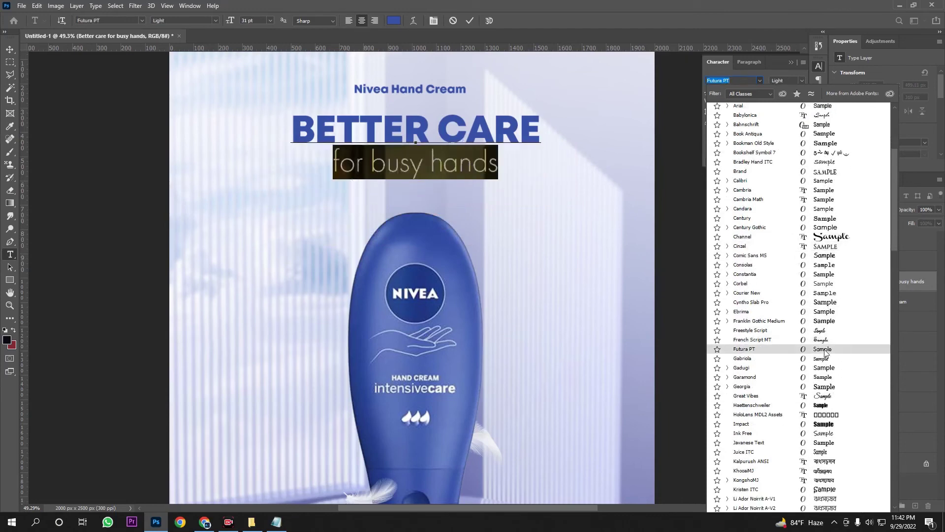
click(824, 351)
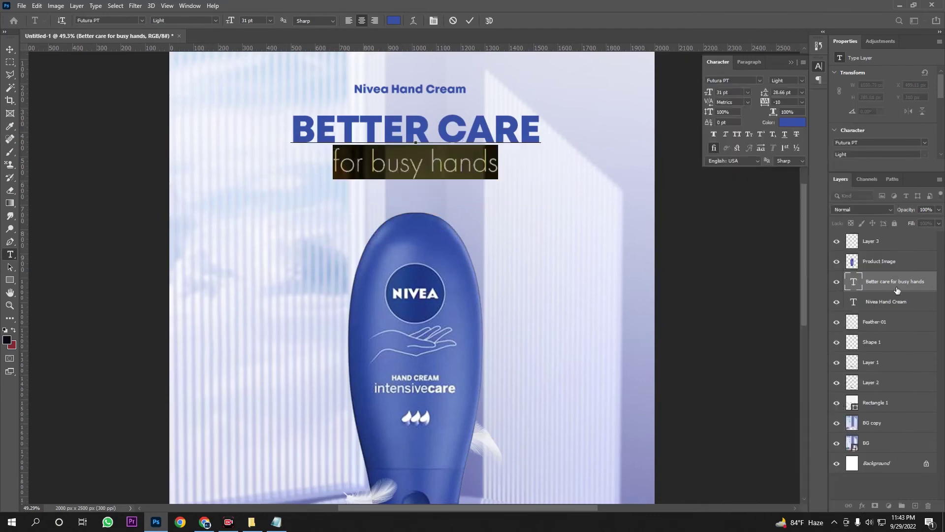
key(ctrl+Return)
Step: Tighten the leading of the "Better care for busy hands" text to 24 pt
key(ctrl+minus)
key(ctrl+minus)
scroll(532, 256, down, 2)
scroll(507, 232, up, 4)
scroll(407, 179, up, 2)
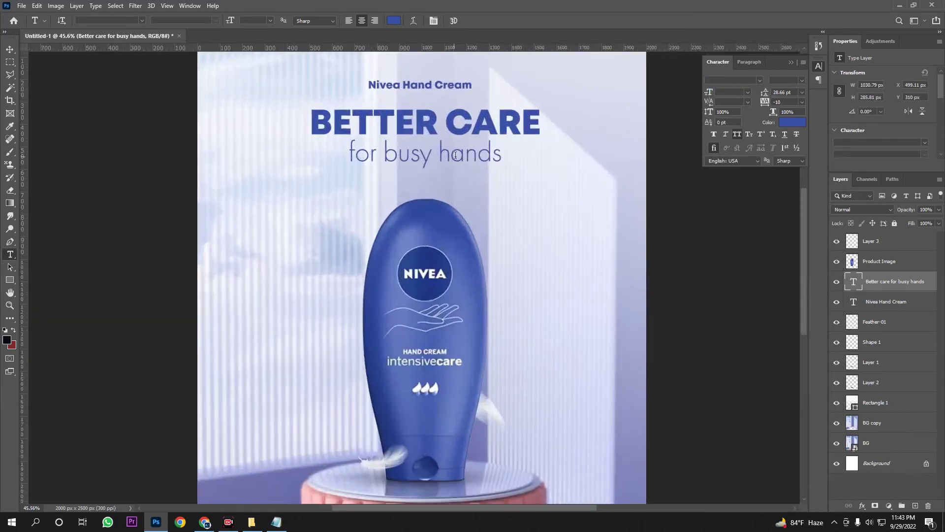
scroll(423, 155, down, 3)
scroll(489, 215, down, 2)
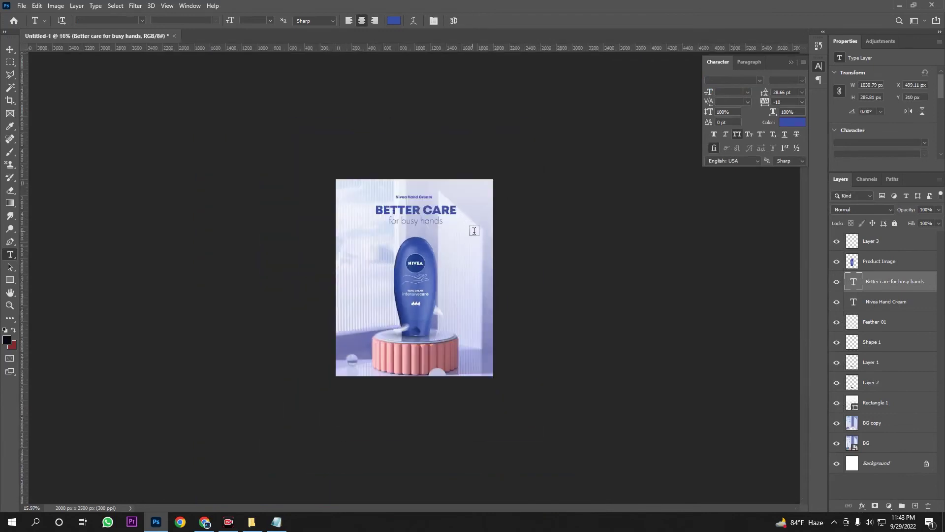
scroll(430, 191, up, 2)
scroll(430, 191, up, 2)
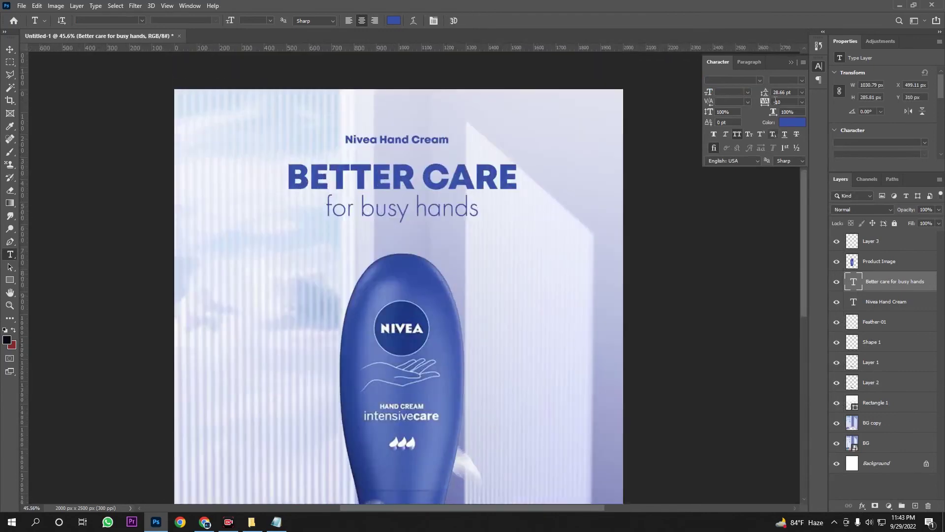
key(Down)
key(Down)
key(Down)
key(Down)
key(Down)
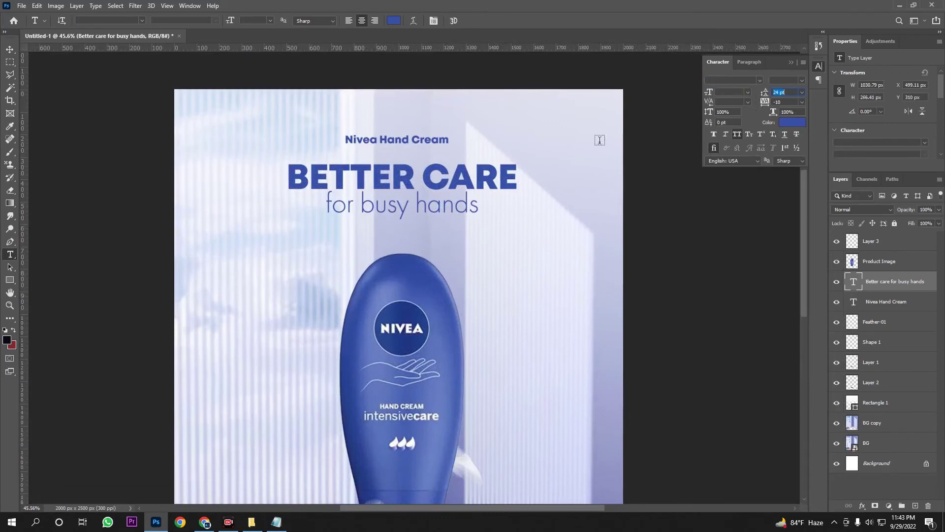
Step: Set the font size of the "BETTER CARE" line to 35 pt
click(892, 304)
scroll(451, 191, down, 2)
scroll(451, 191, up, 2)
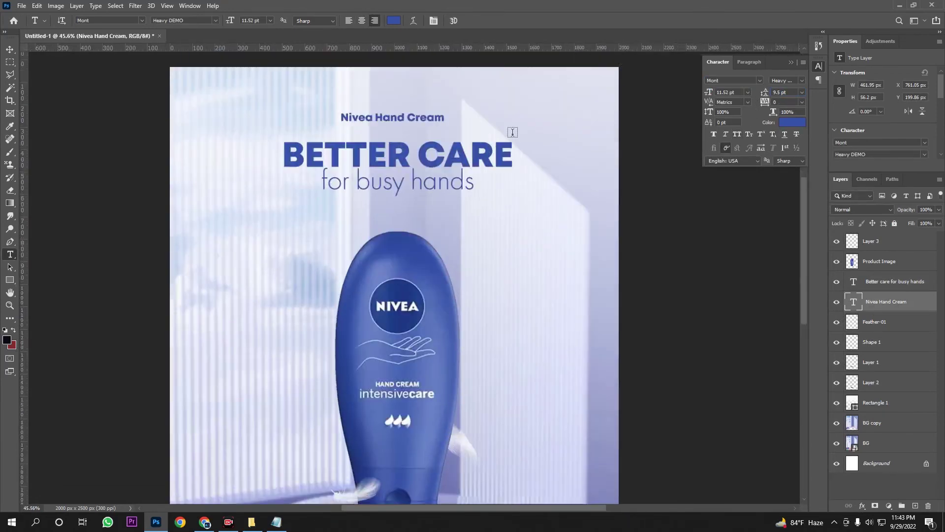
drag(512, 178, 259, 162)
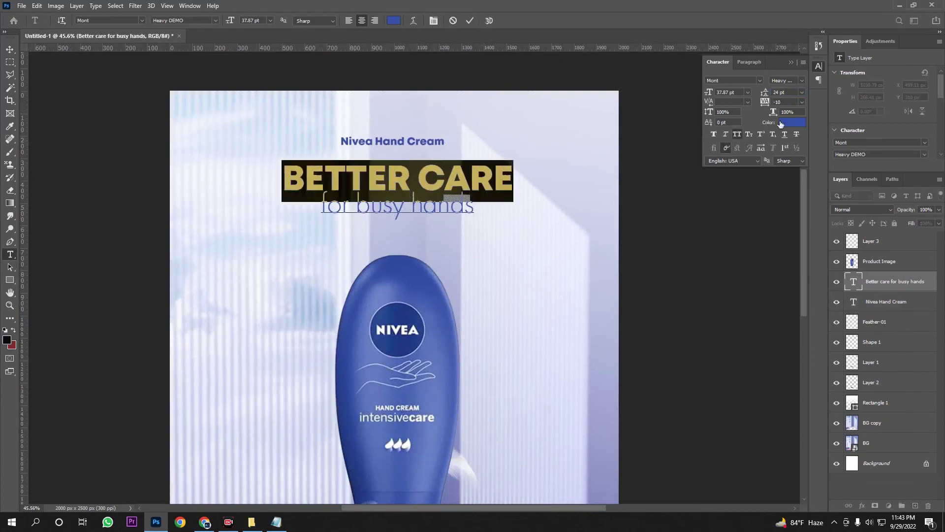
click(737, 92)
text(35)
key(Return)
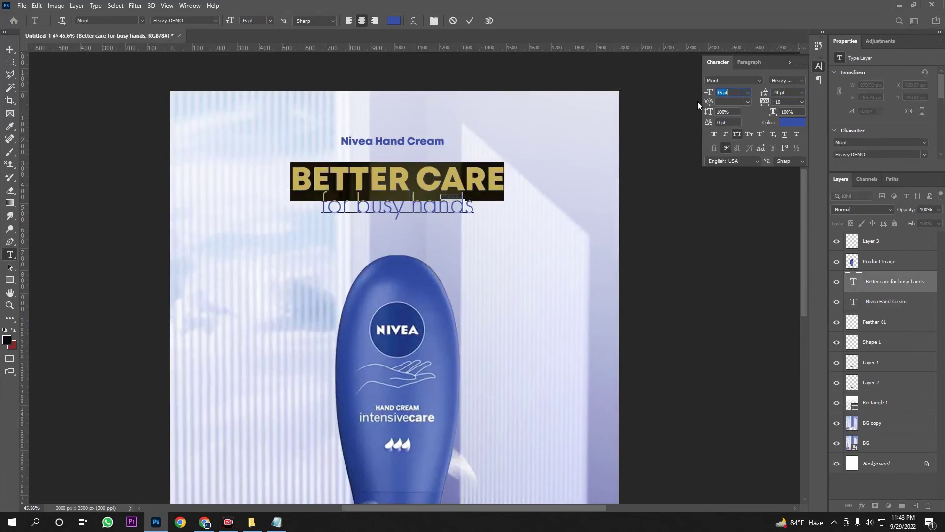
Step: Move the "Better care for busy hands" text slightly down toward the tube and center it horizontally on the canvas
click(10, 49)
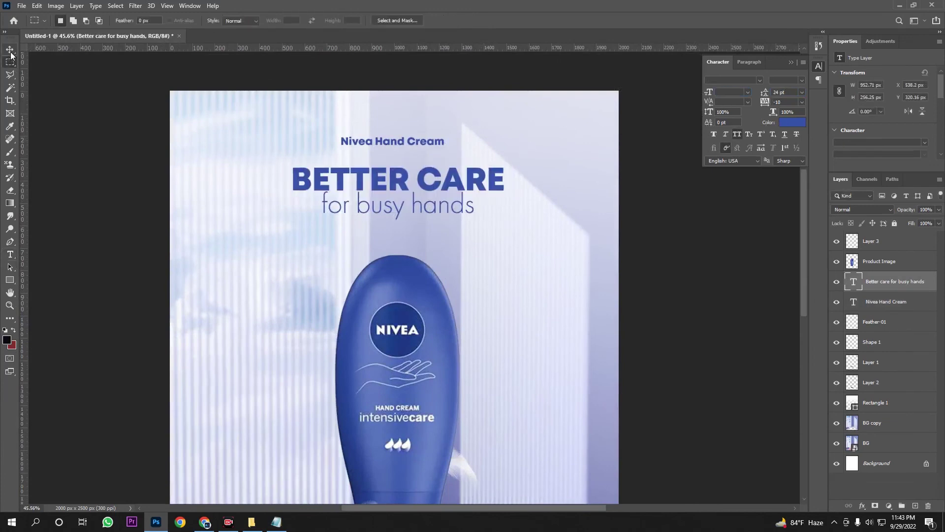
alt+scroll(438, 207, down, 3)
drag(445, 186, 451, 197)
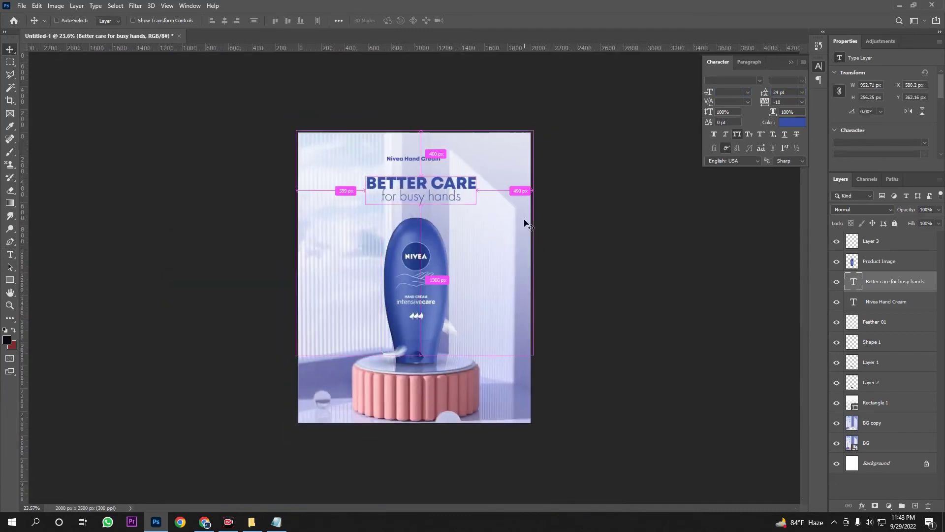
click(225, 20)
key(ctrl+a)
click(10, 62)
key(ctrl+d)
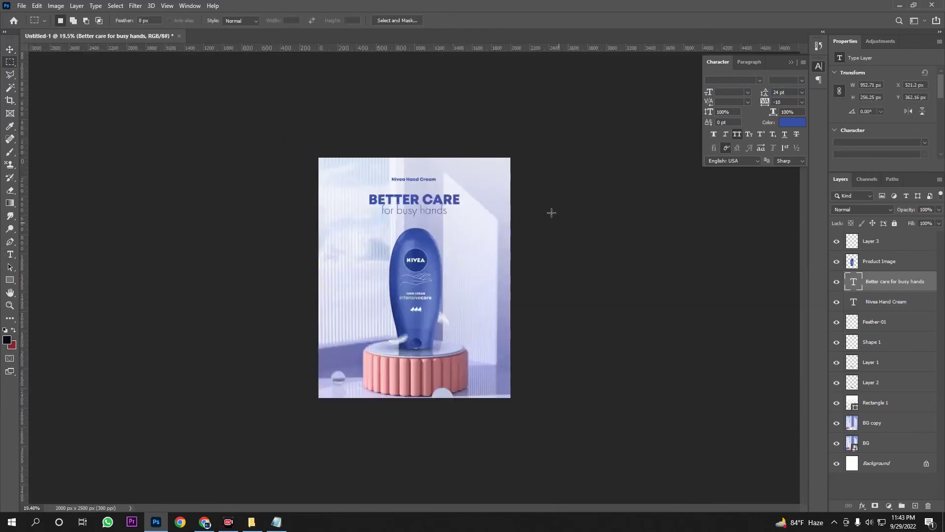
Step: Center the "Nivea Hand Cream" text horizontally on the canvas and clear the selection
scroll(427, 211, up, 2)
scroll(429, 143, up, 1)
click(892, 309)
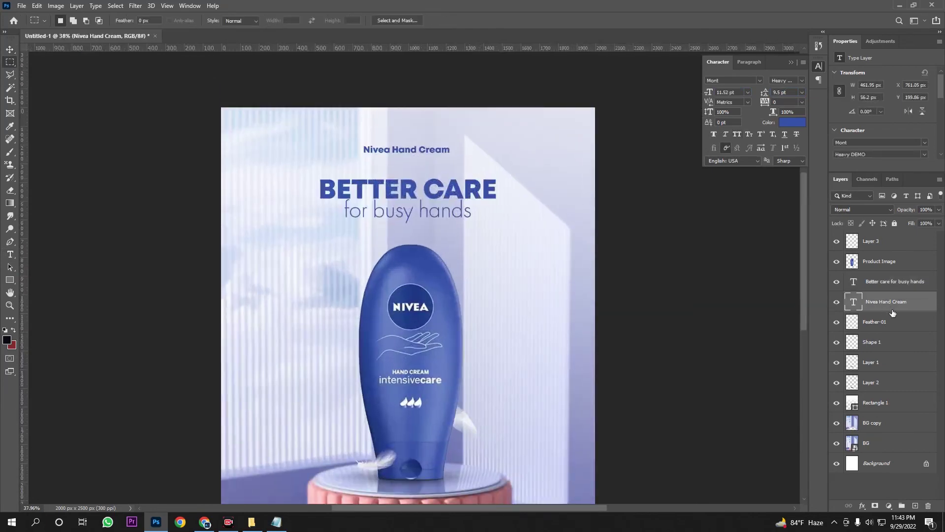
scroll(529, 200, up, 2)
click(10, 49)
key(ctrl+a)
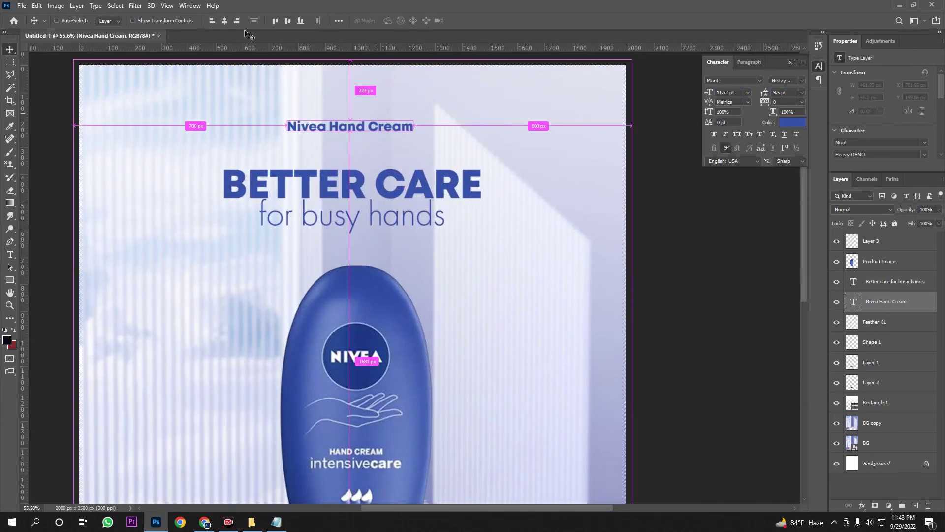
click(225, 20)
click(57, 20)
key(ctrl+d)
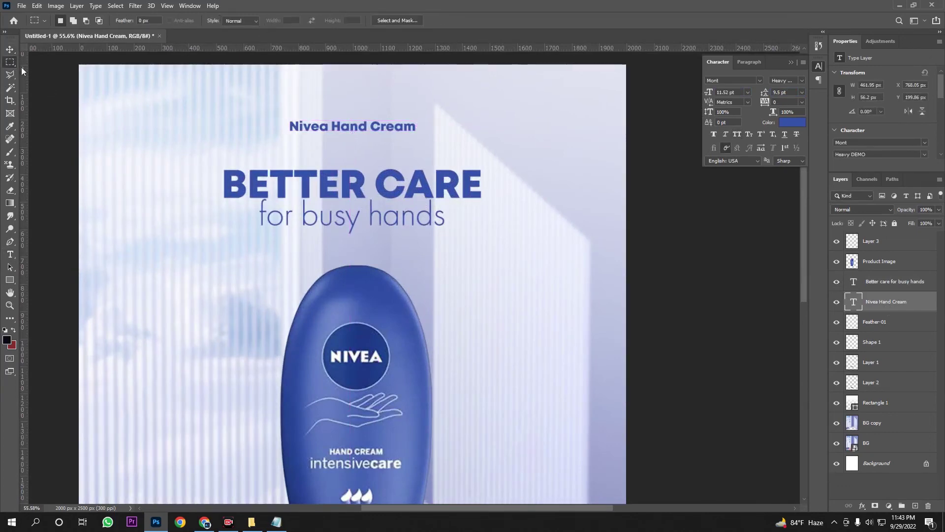
Step: Move the "Nivea Hand Cream" text slightly down and set its font size to 13 pt
drag(393, 135, 397, 143)
click(731, 92)
text(13)
key(Return)
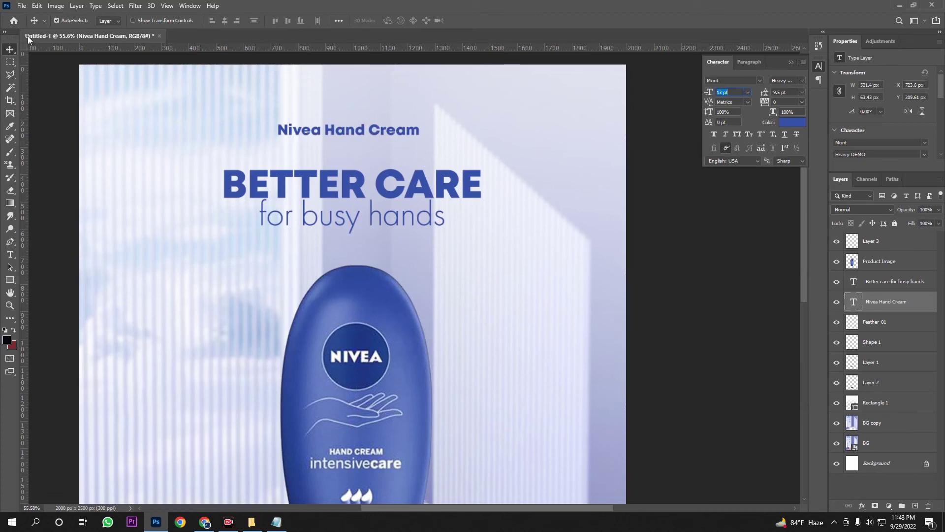
Step: Set both text layers to centered paragraph alignment and center them horizontally on the canvas
click(9, 254)
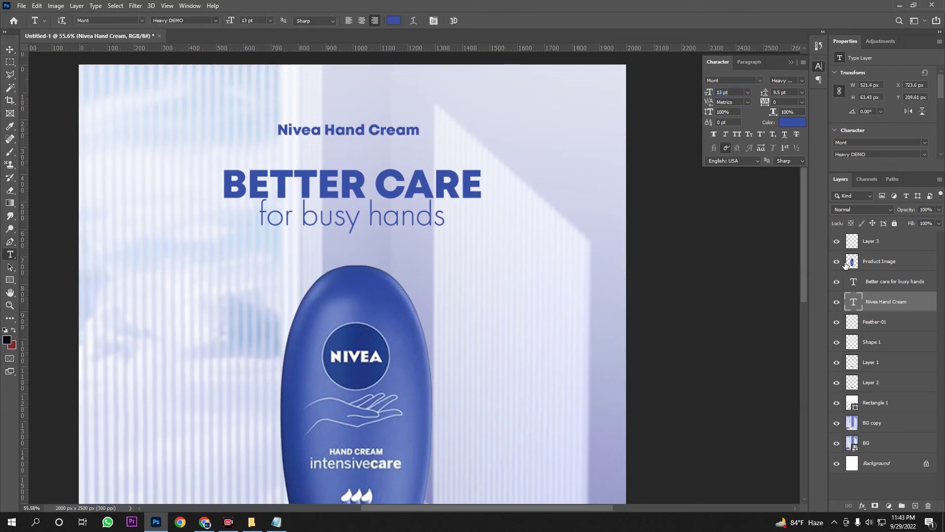
shift+click(886, 283)
click(362, 21)
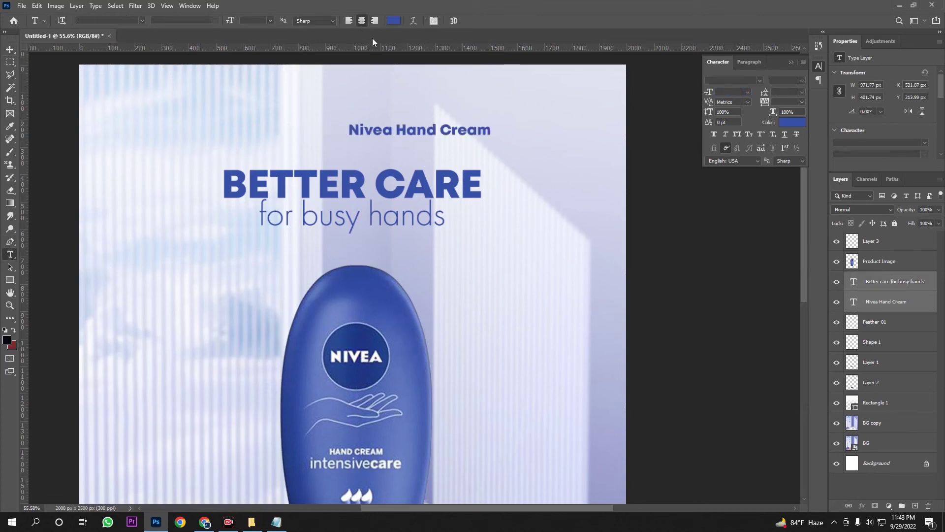
click(10, 49)
key(ctrl+a)
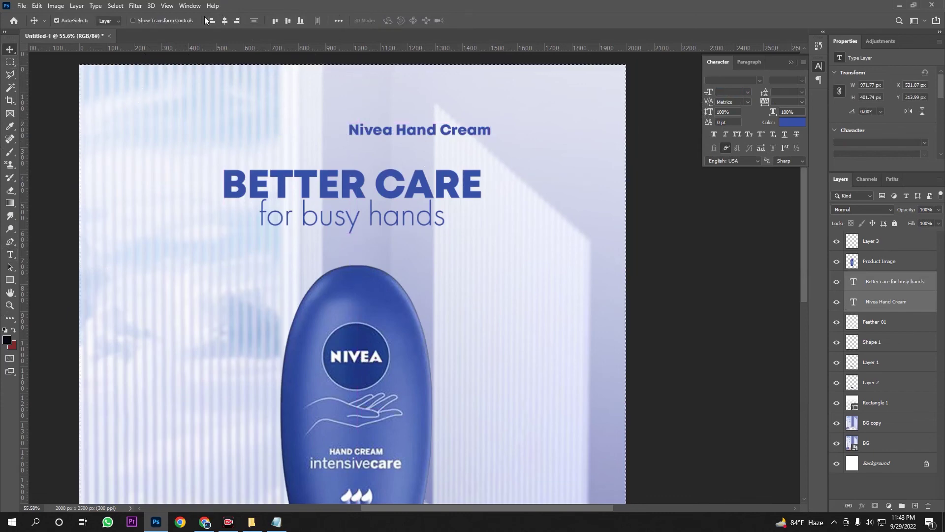
click(224, 20)
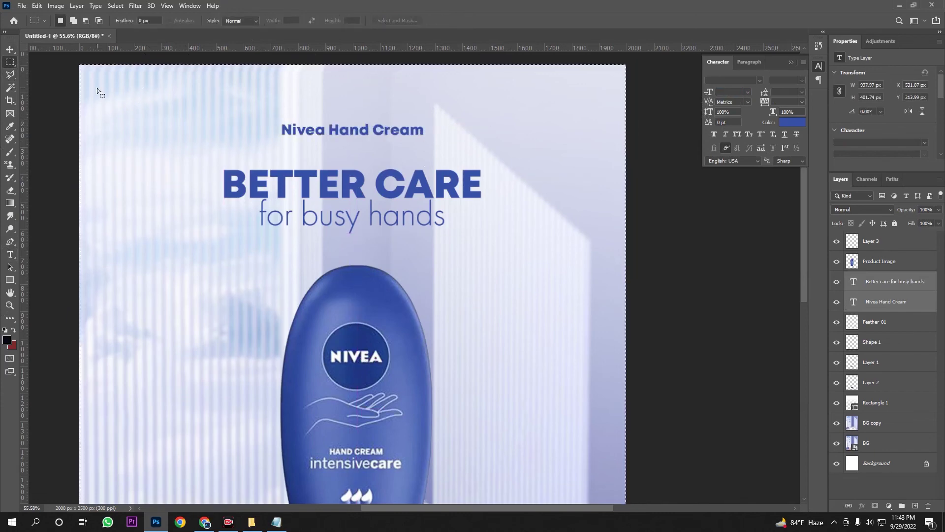
key(ctrl+d)
key(ctrl+0)
scroll(401, 227, down, 2)
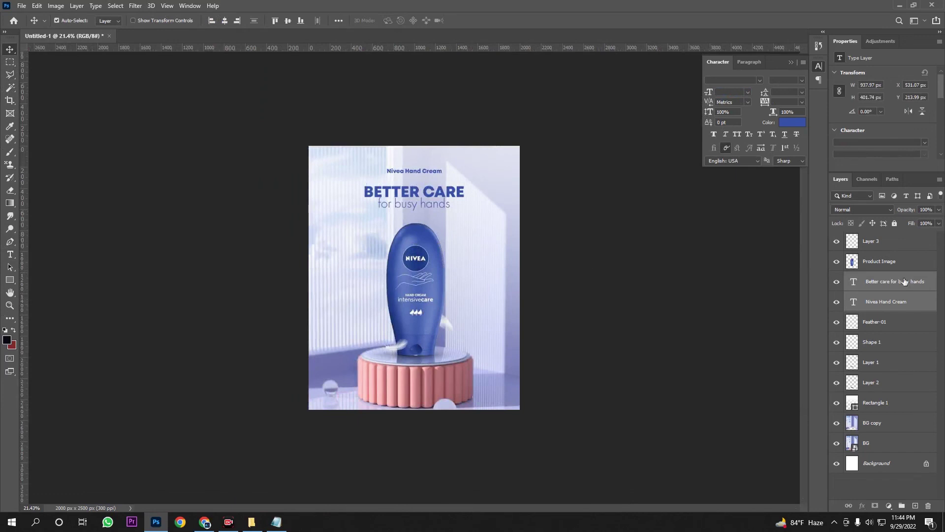
Step: Nudge the "Nivea Hand Cream" text down closer to the "BETTER CARE" line, to a Y position of about 249 px
click(886, 304)
key(Down)
key(Down)
key(Down)
key(Down)
key(Down)
key(Down)
key(Down)
key(Down)
key(Down)
key(Down)
key(Down)
key(Down)
key(Down)
key(Down)
key(Down)
key(Down)
key(Down)
key(Down)
key(Down)
key(Down)
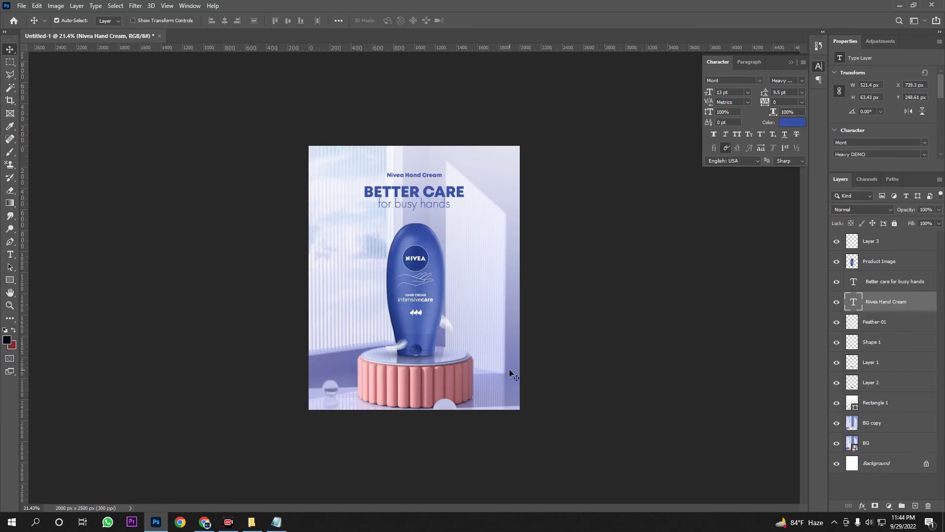
Step: Examine the text spacing and the overall poster composition at full view and up close
scroll(459, 385, up, 2)
scroll(468, 389, up, 2)
scroll(470, 390, down, 3)
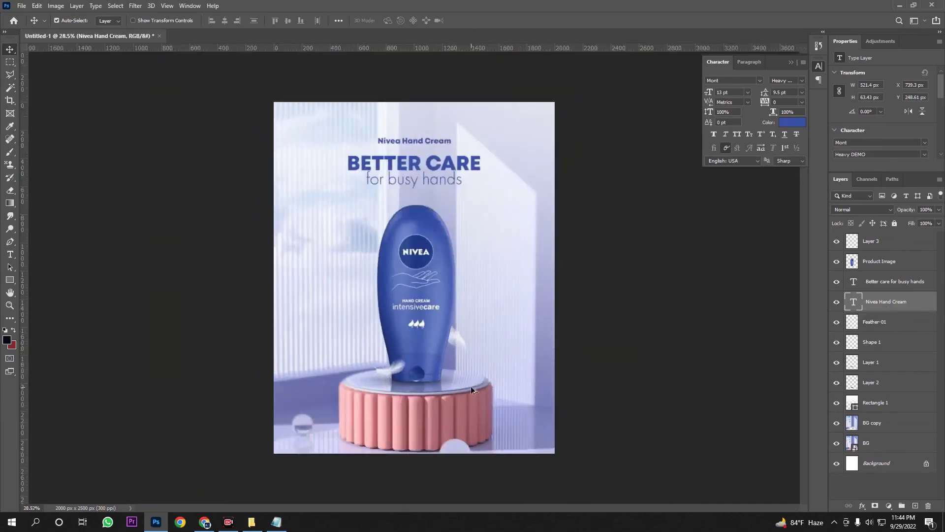
scroll(473, 387, down, 3)
scroll(469, 374, up, 2)
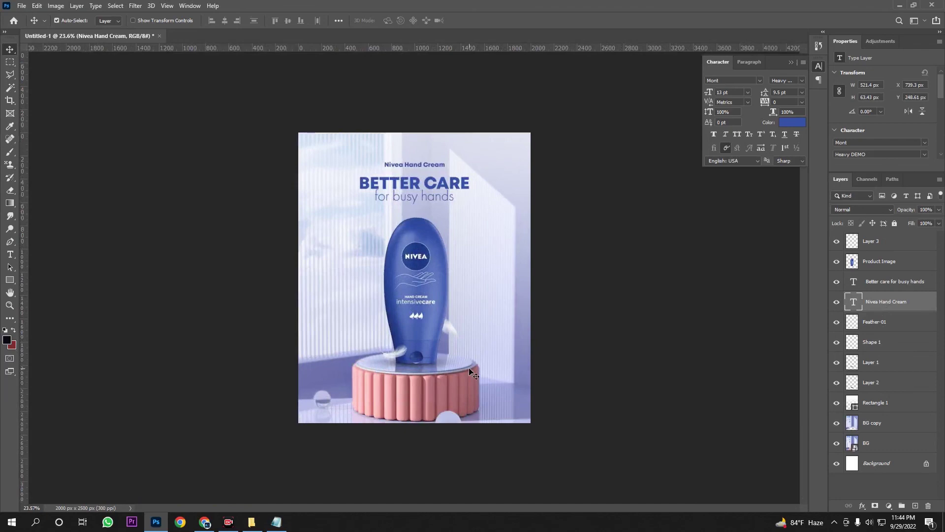
scroll(472, 374, down, 3)
scroll(458, 350, up, 3)
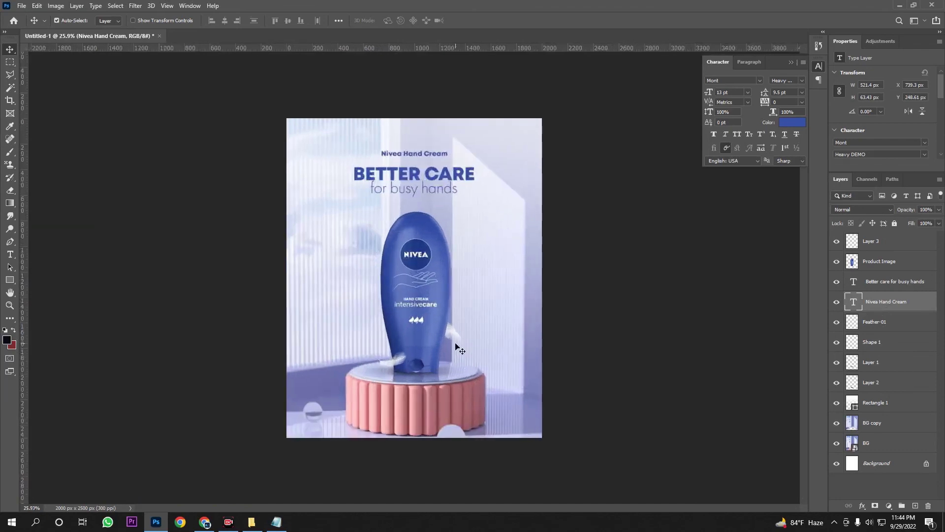
scroll(431, 148, up, 5)
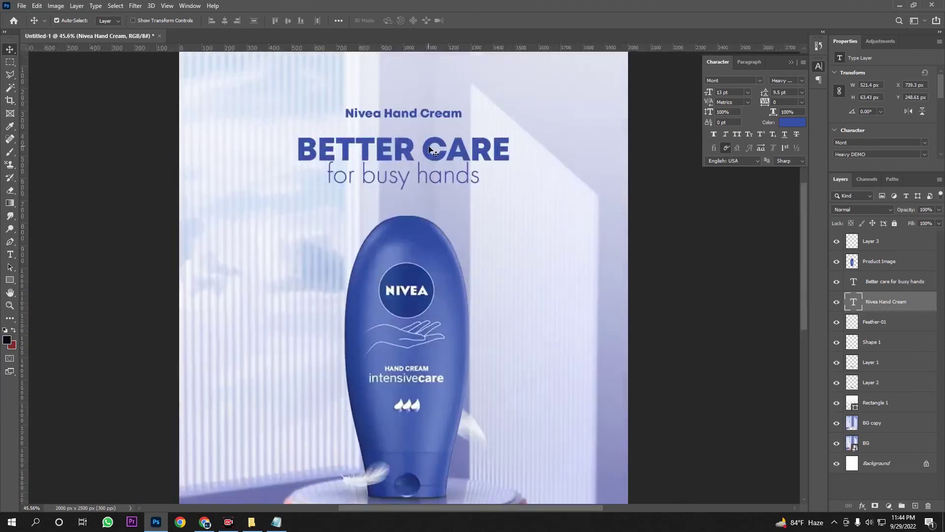
scroll(339, 224, down, 5)
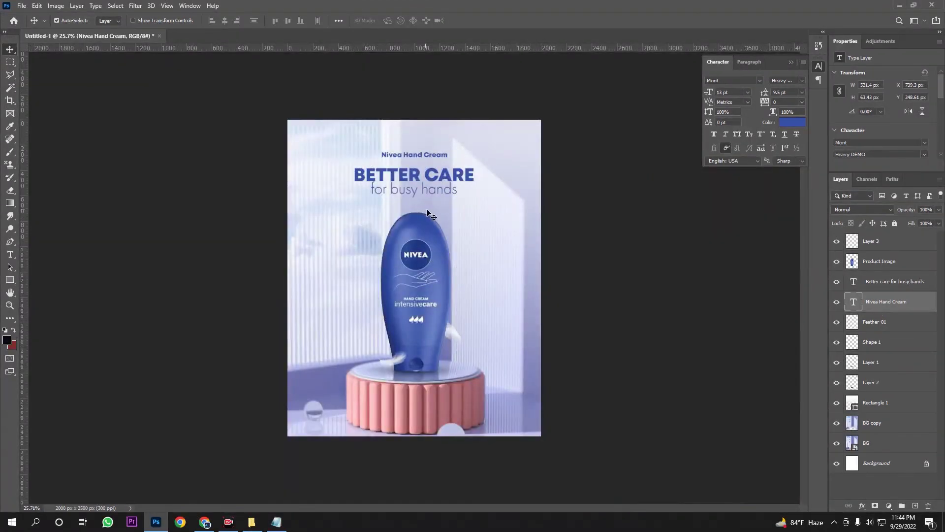
Step: Add a new layer above all others and fill it with the merged poster using Apply Image
click(887, 247)
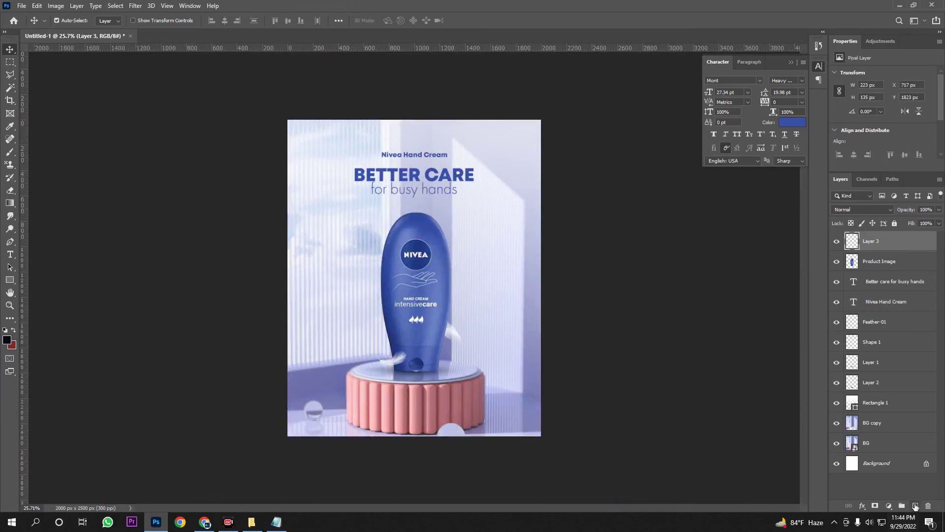
click(915, 505)
click(56, 6)
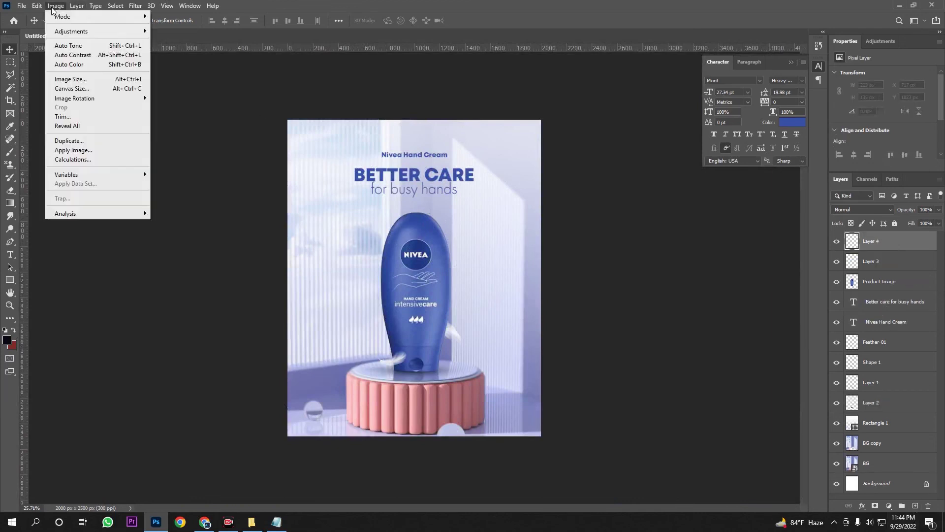
click(70, 155)
click(559, 142)
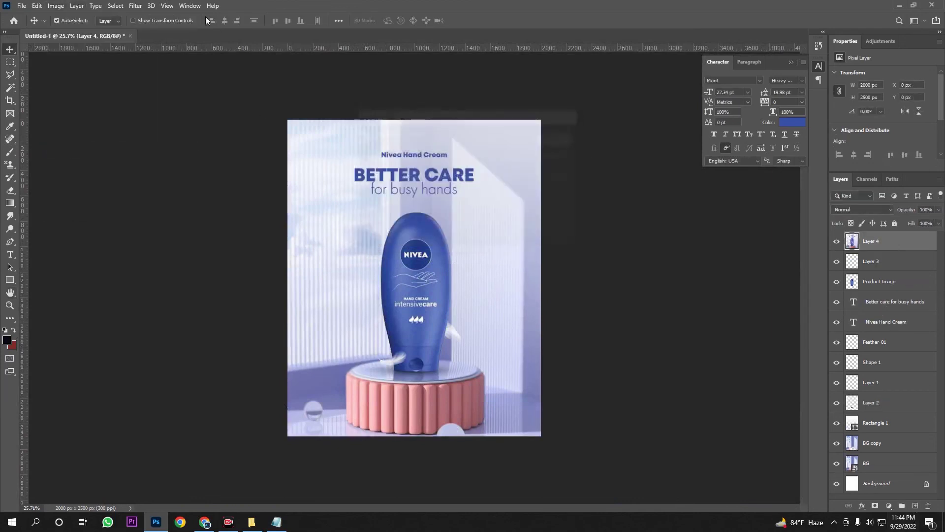
Step: Start the Camera Raw Filter on the merged layer and set the Temperature to -8
click(135, 6)
click(175, 66)
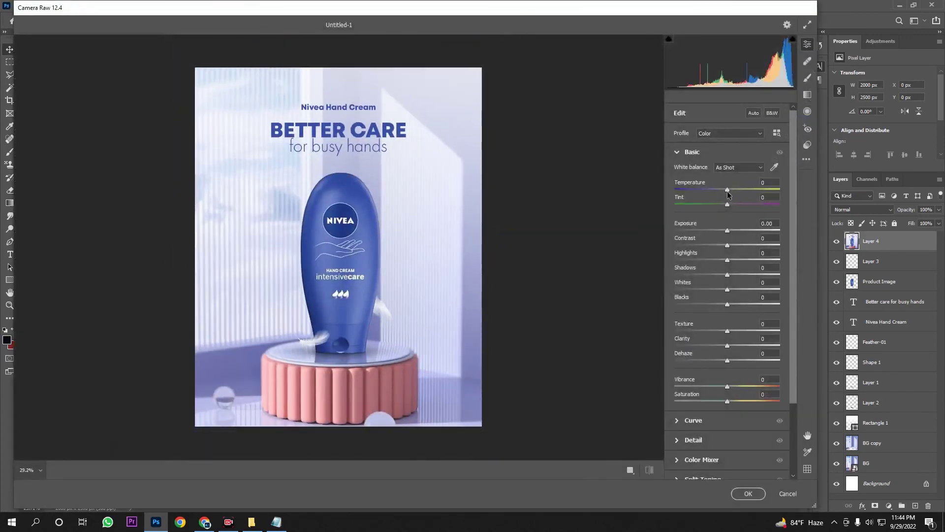
drag(728, 192, 724, 191)
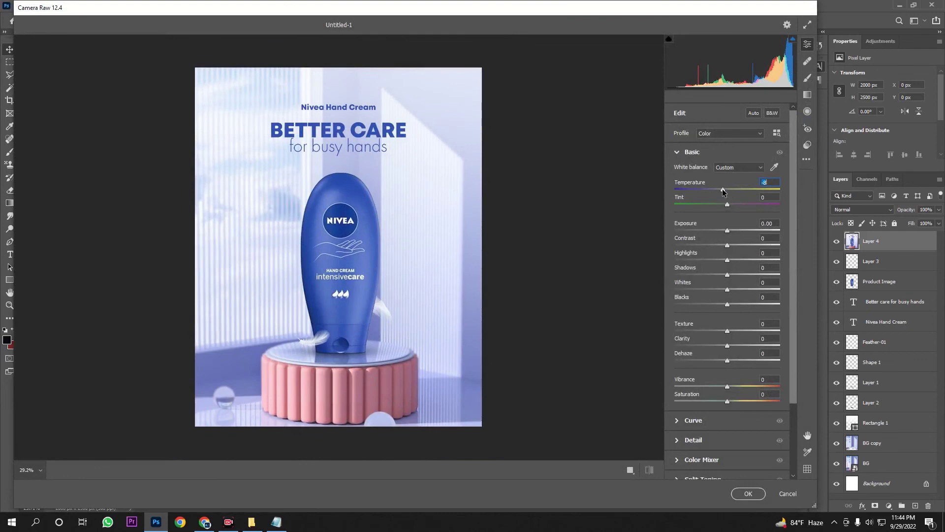
Step: Set the Contrast to +7 and the Shadows to -6 in the Camera Raw Basic adjustments
scroll(492, 231, down, 2)
scroll(465, 236, up, 1)
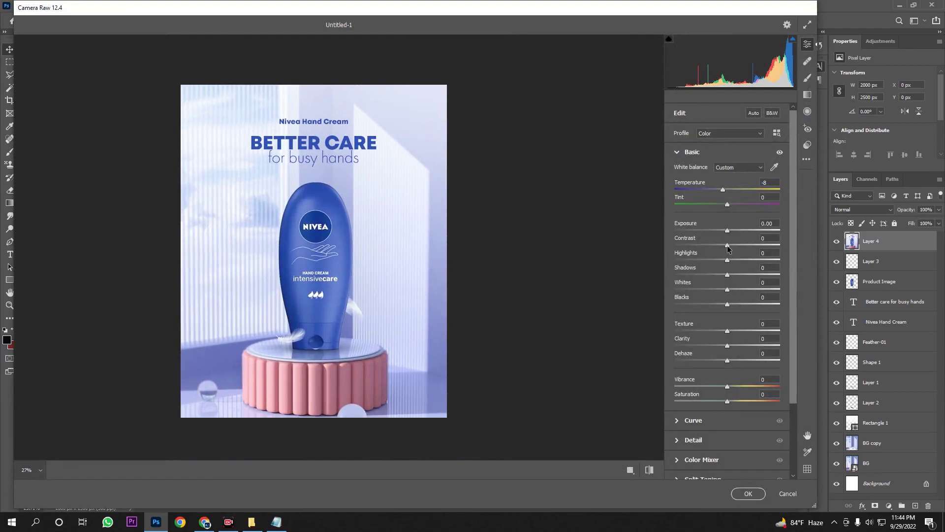
drag(728, 249, 731, 251)
drag(730, 250, 725, 277)
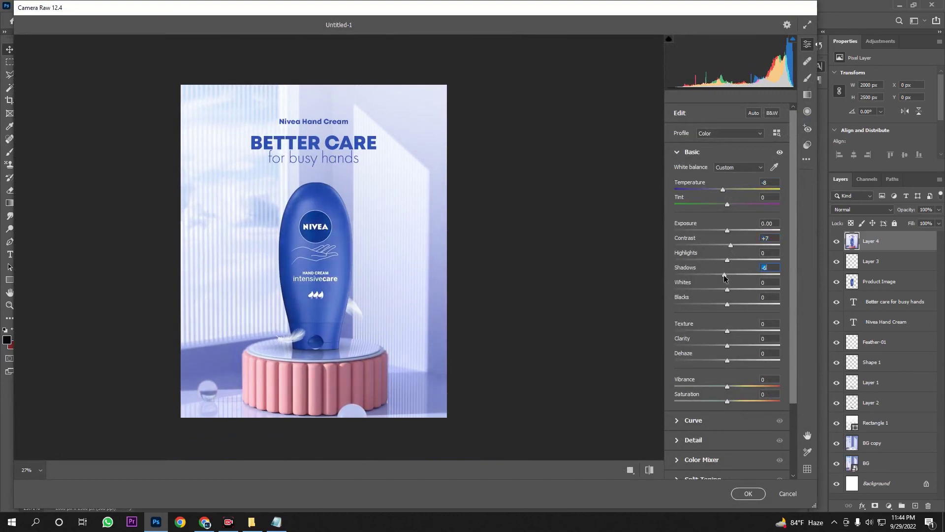
Step: Set the Clarity to +4 and raise the Texture slightly in the Camera Raw Basic adjustments
scroll(384, 257, down, 3)
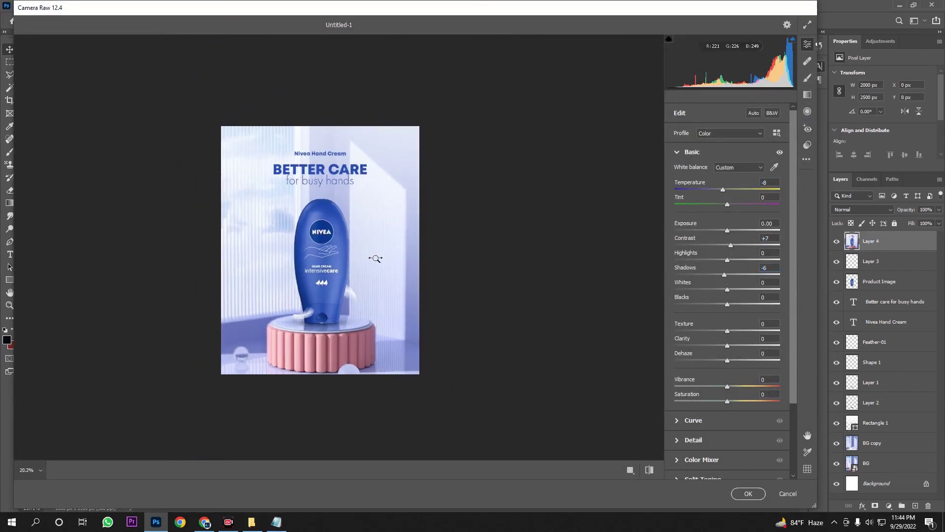
scroll(384, 258, up, 2)
scroll(310, 306, up, 4)
scroll(310, 307, down, 1)
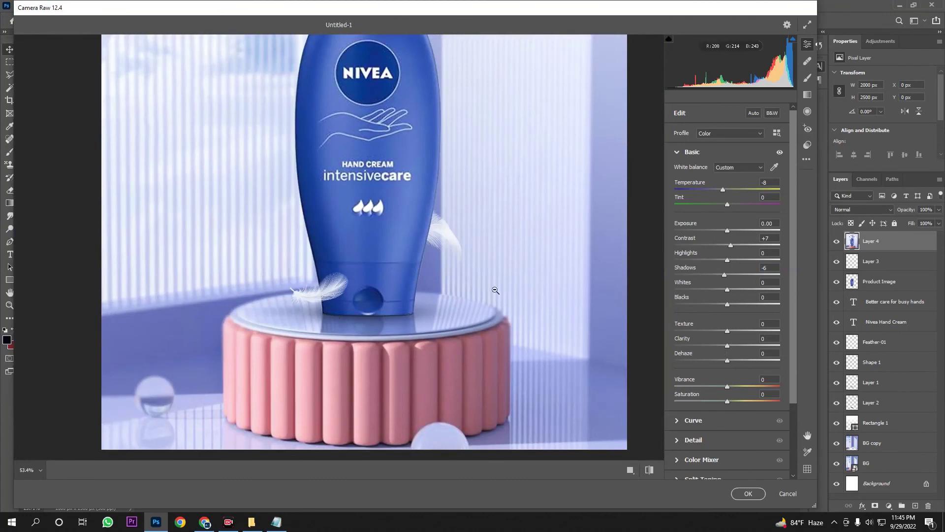
drag(728, 345, 729, 330)
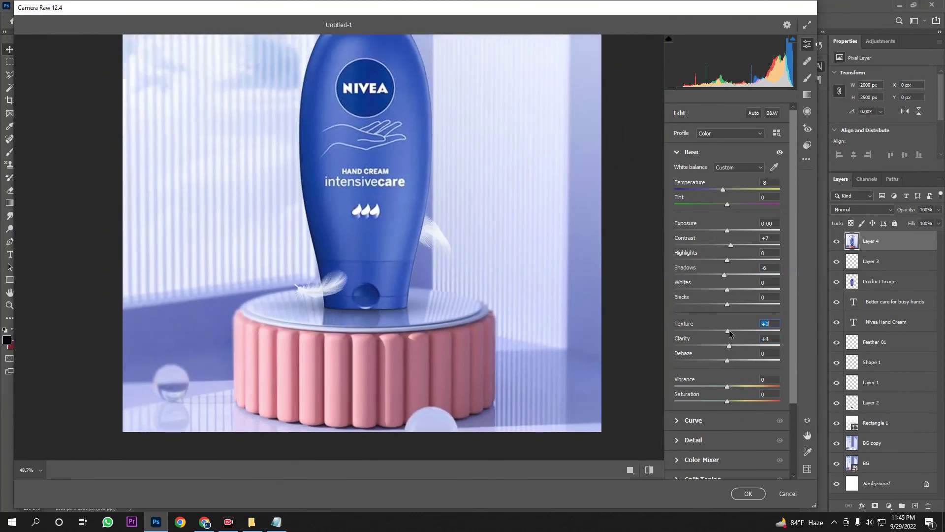
Step: Set the Sharpening to 10 and apply the Camera Raw adjustments to the merged layer
click(727, 442)
drag(676, 215, 683, 216)
drag(463, 251, 434, 279)
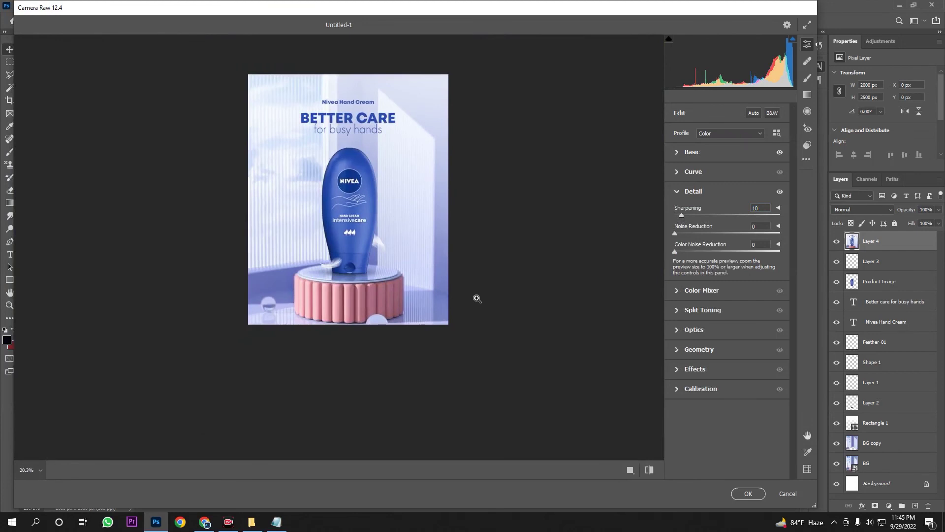
drag(365, 272, 374, 250)
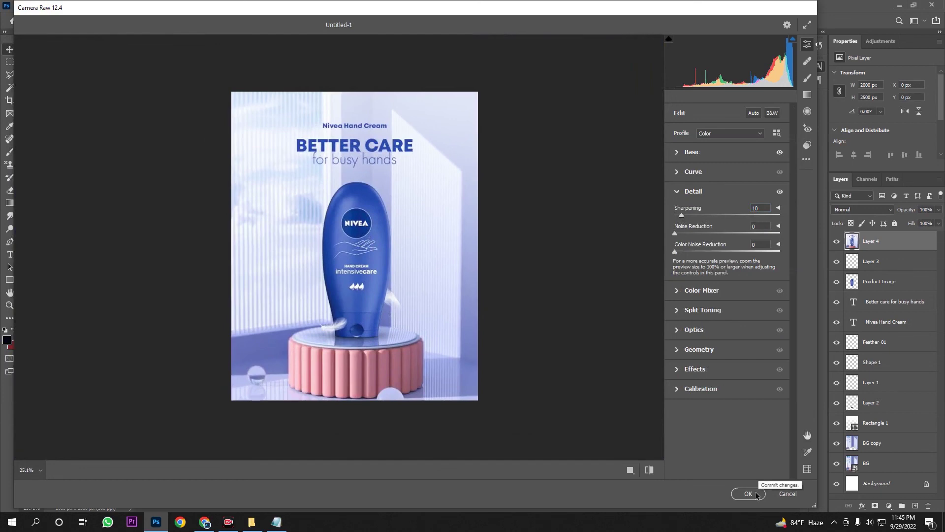
click(747, 494)
scroll(524, 331, up, 2)
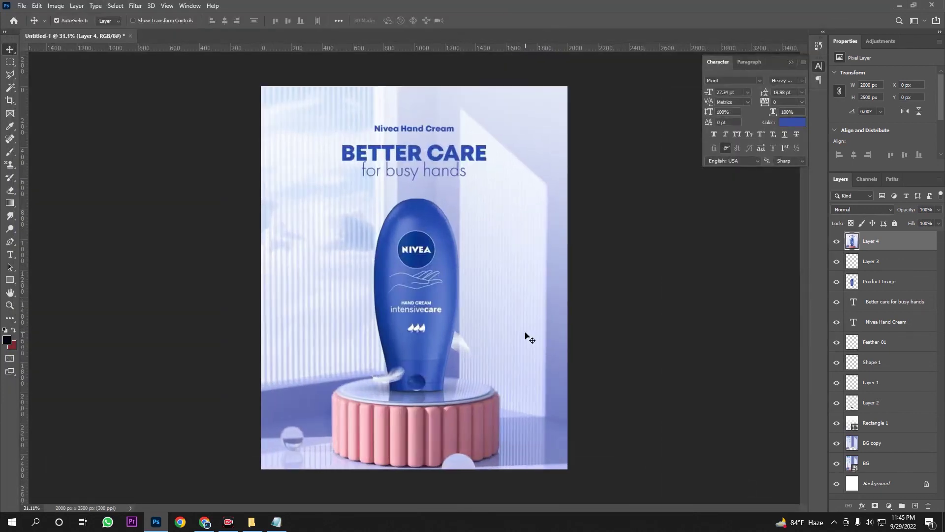